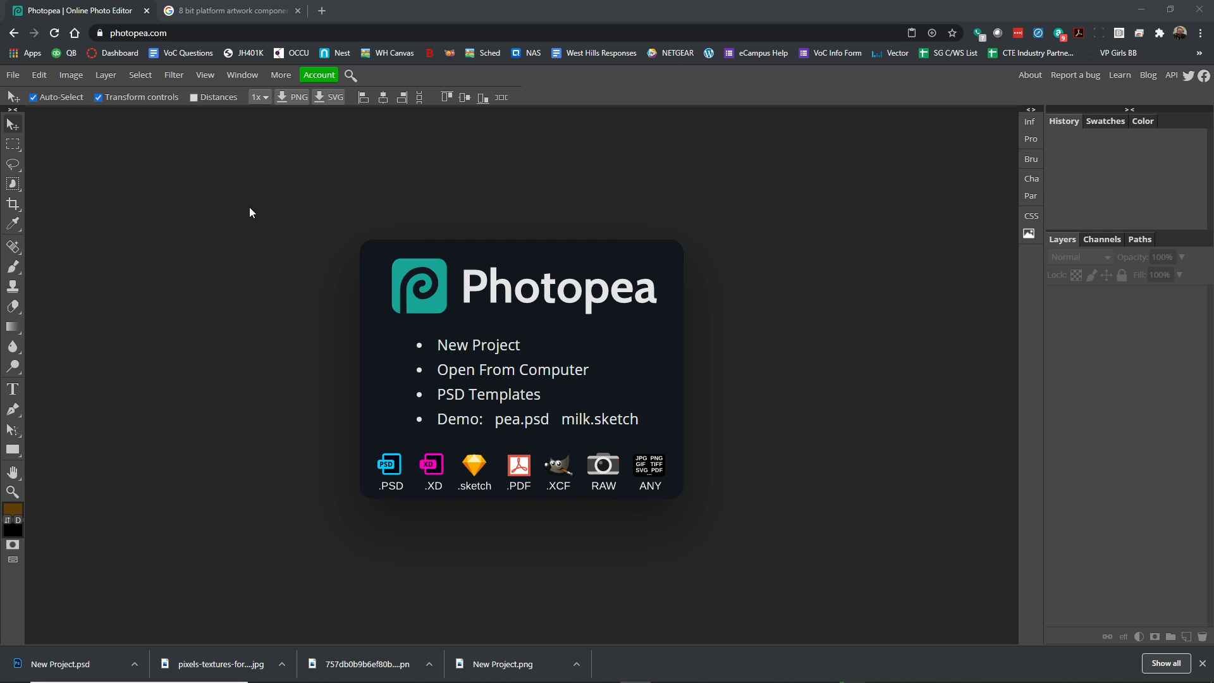
Step: Open the 8 Bit Objects Template file from the Desktop
{"action": "left_click", "coordinate": [17, 79]}
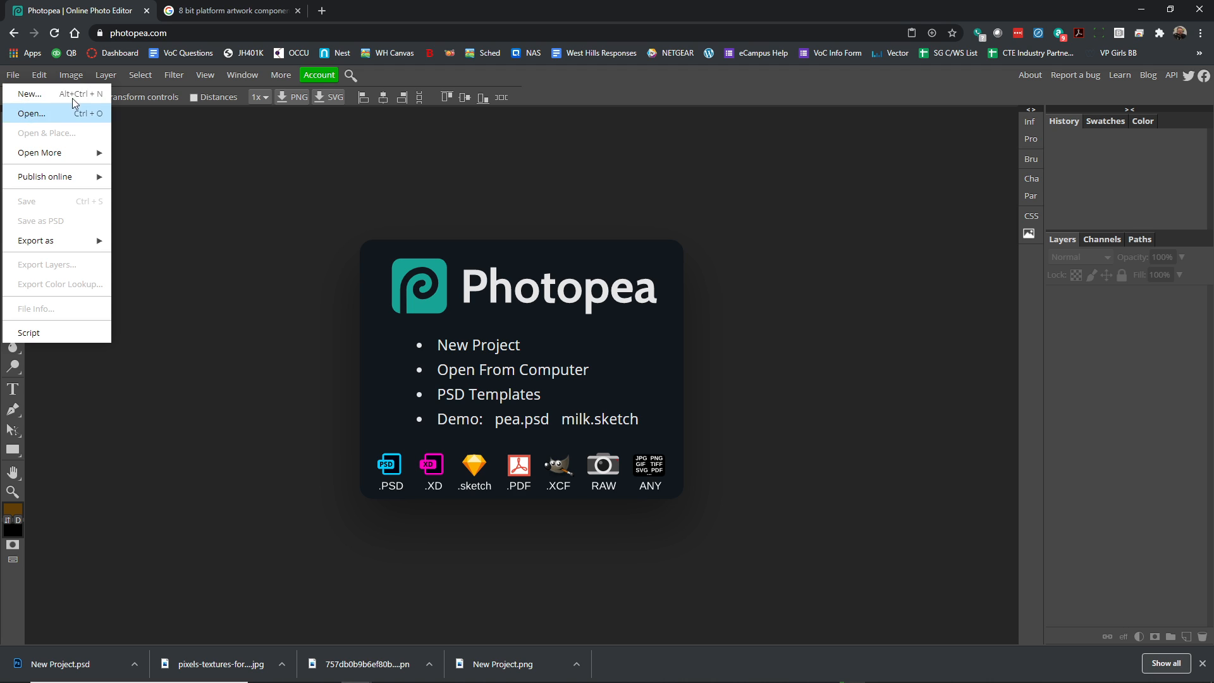
{"action": "left_click", "coordinate": [125, 34]}
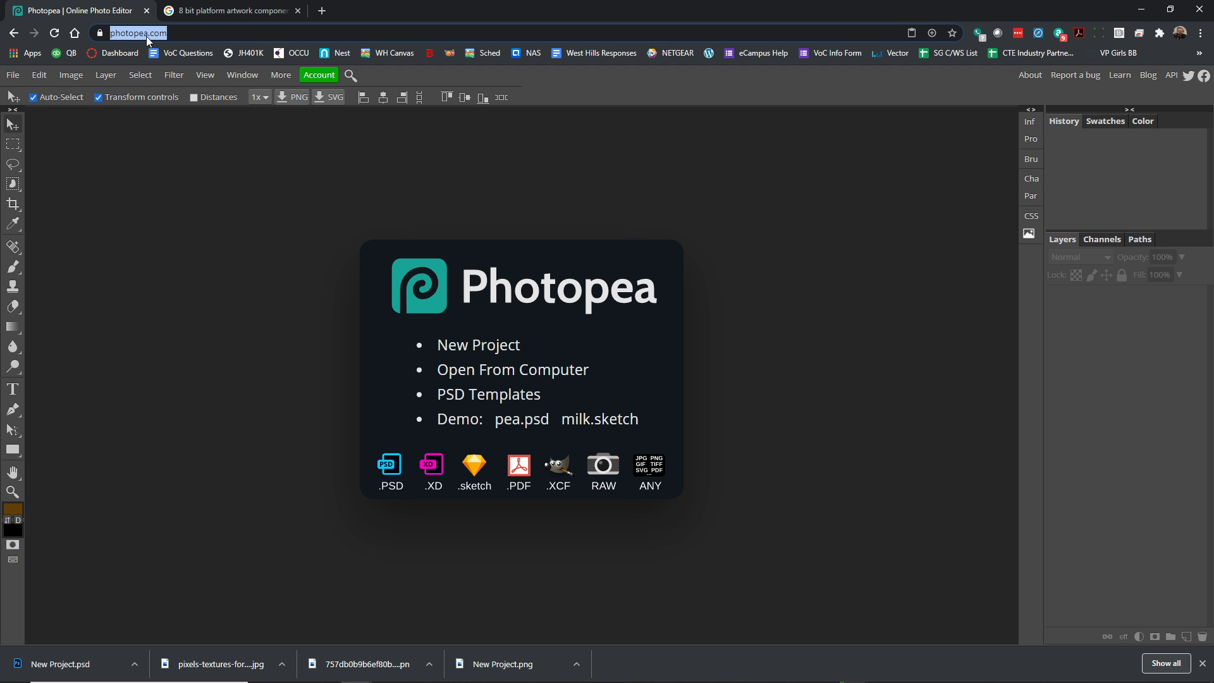
{"action": "left_click", "coordinate": [15, 77]}
{"action": "left_click", "coordinate": [30, 114]}
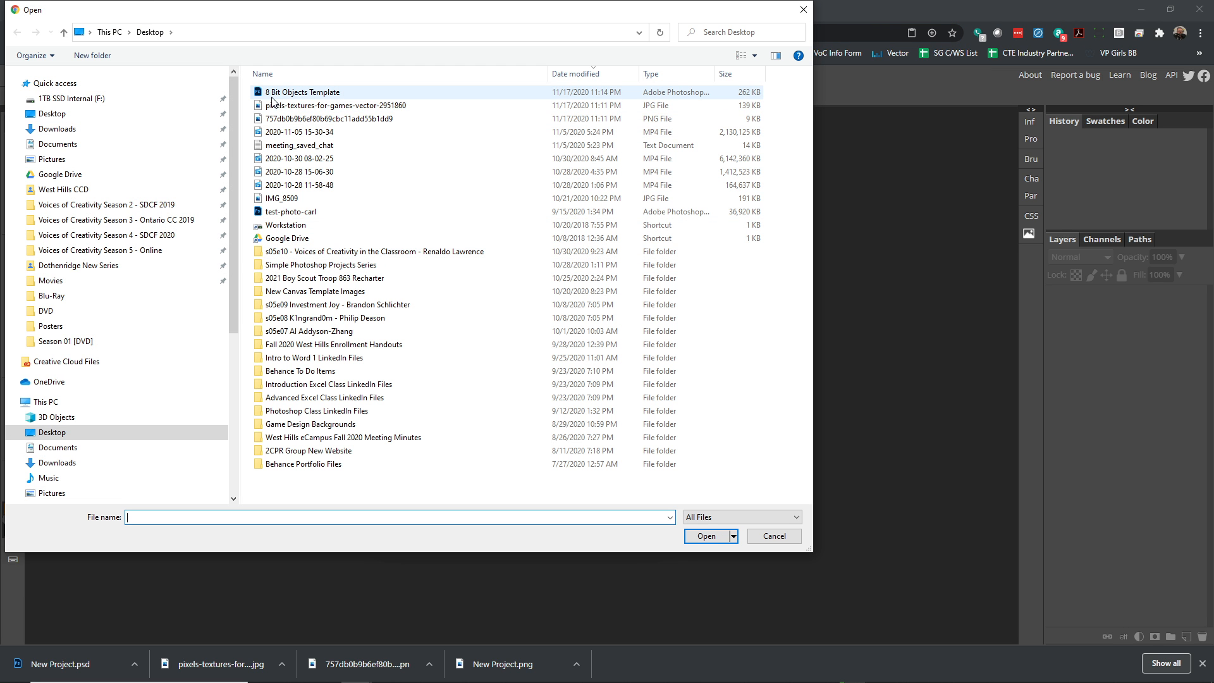
{"action": "double_click", "coordinate": [301, 93]}
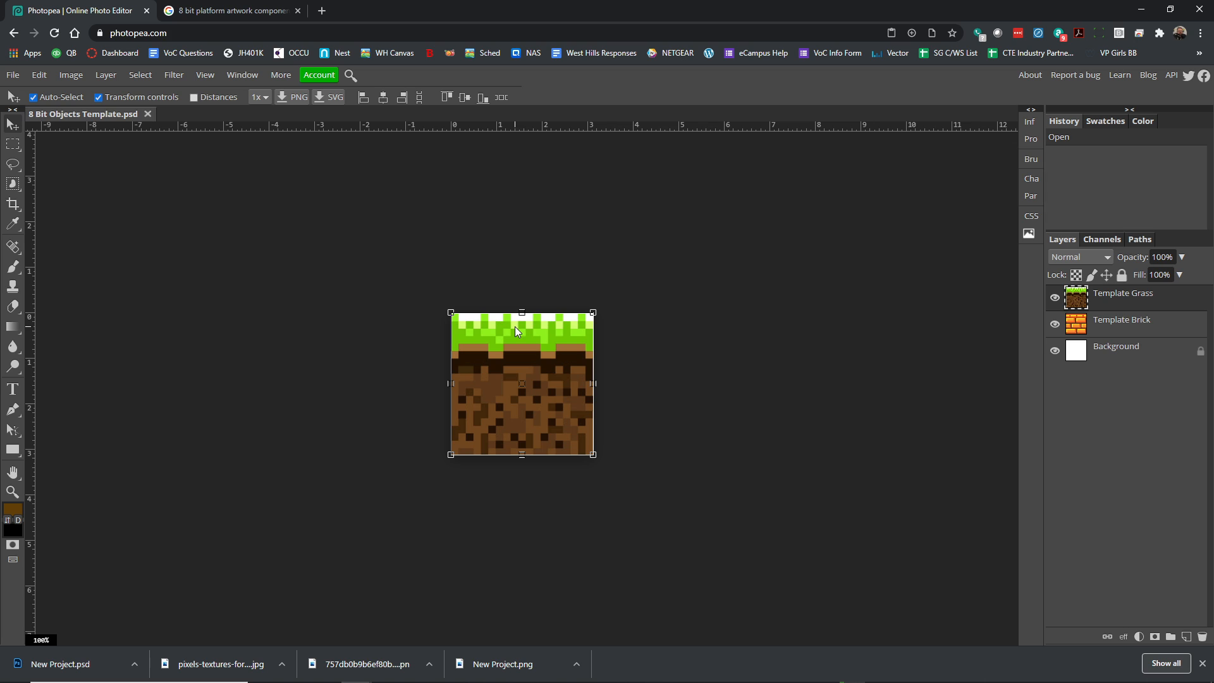
Step: Hide the Template Grass layer and lower the Template Brick layer's opacity to 39%
{"action": "left_click", "coordinate": [1055, 297]}
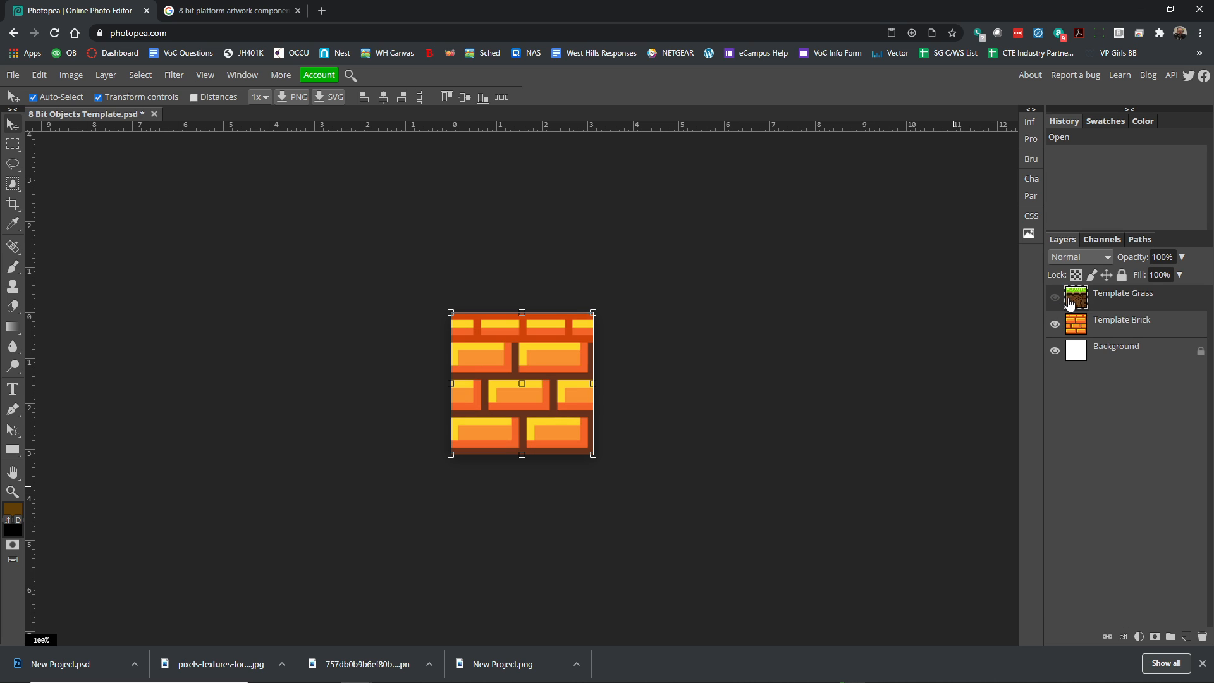
{"action": "left_click", "coordinate": [1106, 324]}
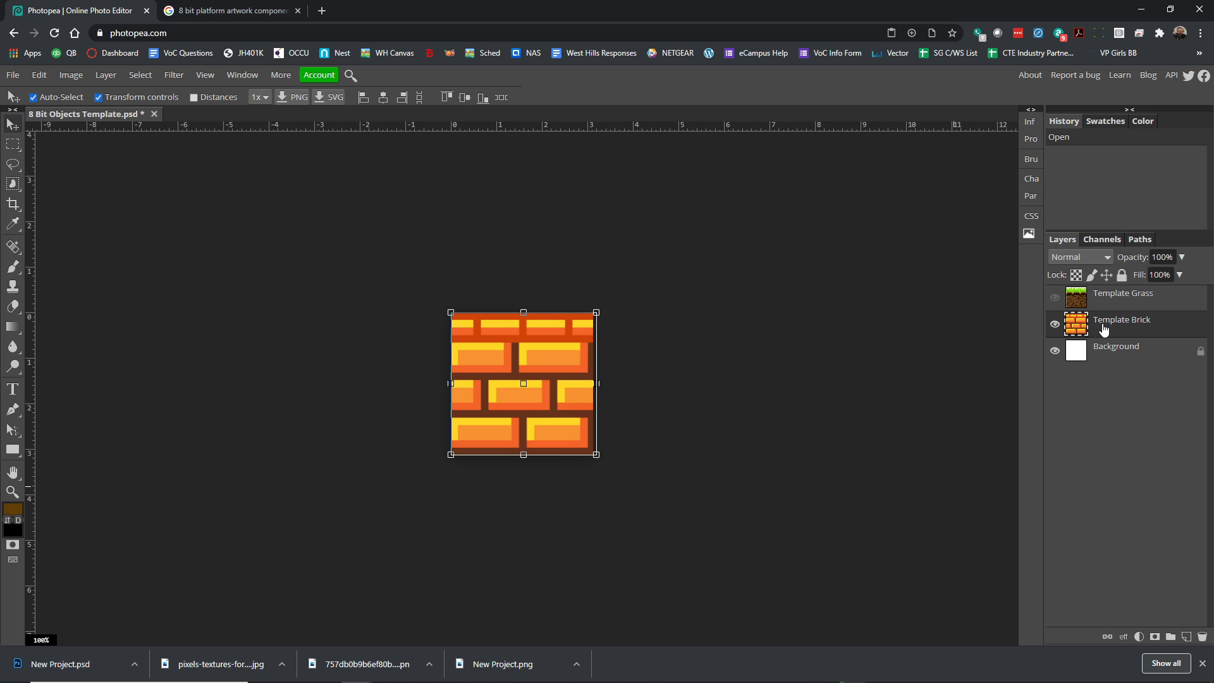
{"action": "left_click", "coordinate": [1182, 257]}
{"action": "left_click_drag", "start_coordinate": [1181, 276], "coordinate": [1146, 278]}
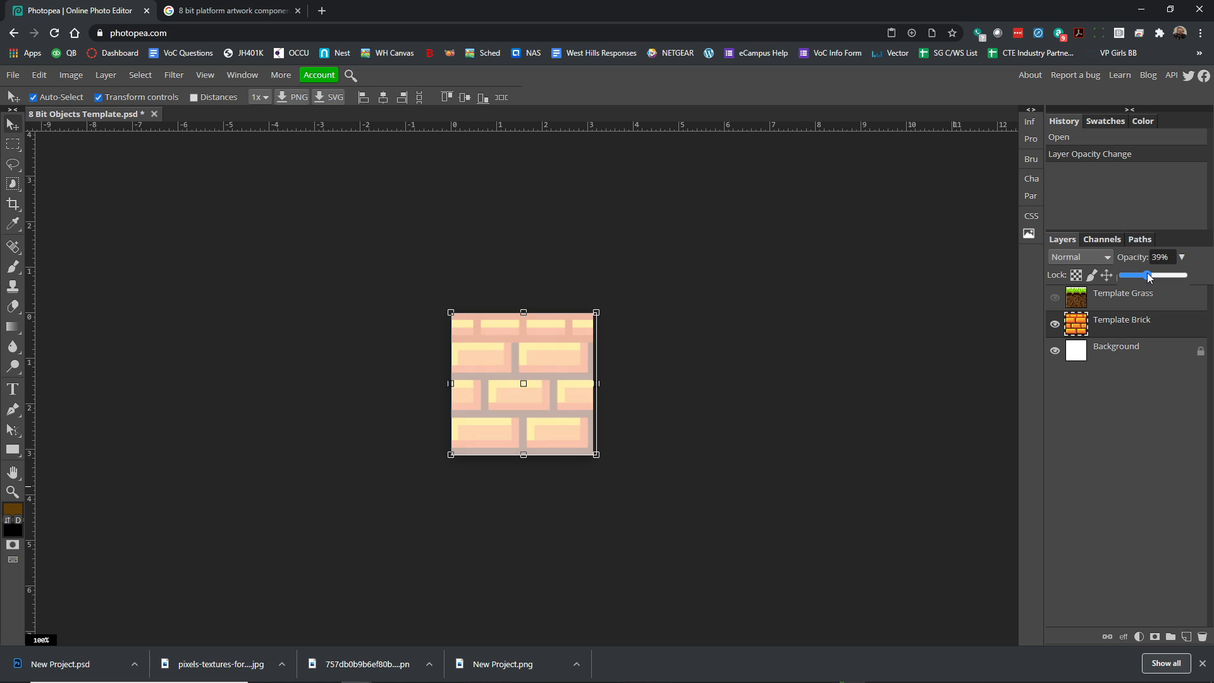
{"action": "left_click", "coordinate": [542, 262]}
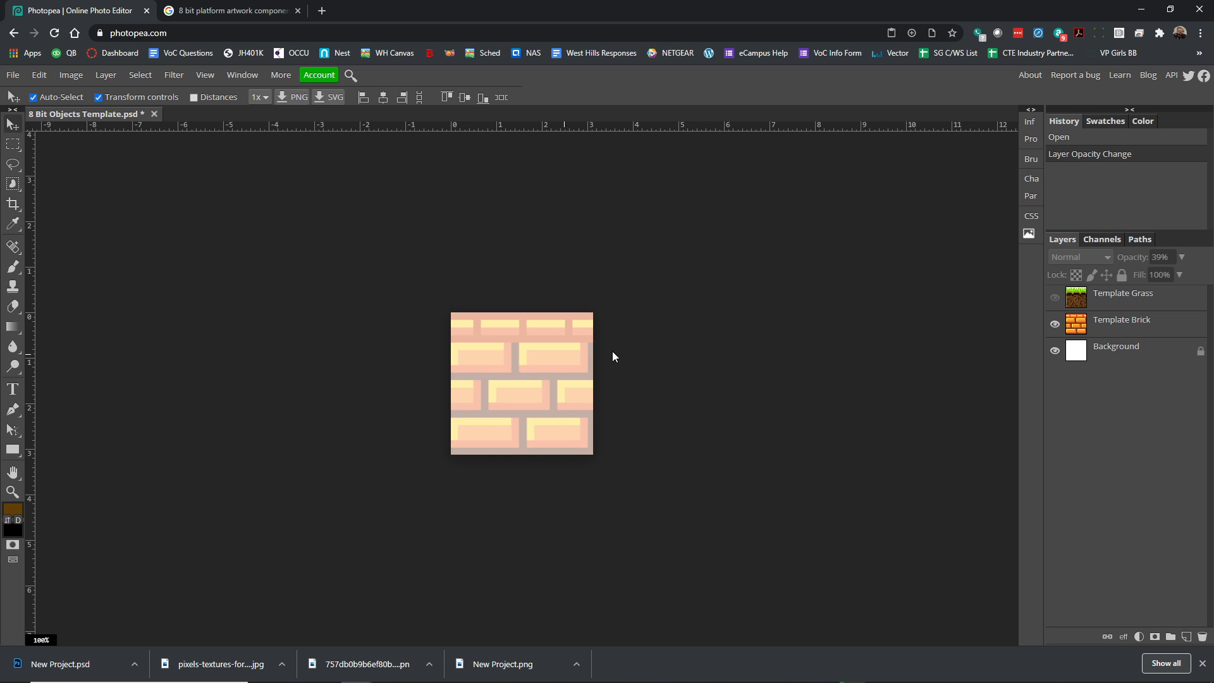
Step: Add a new layer above Template Grass and name it Bricks
{"action": "left_click", "coordinate": [1134, 301]}
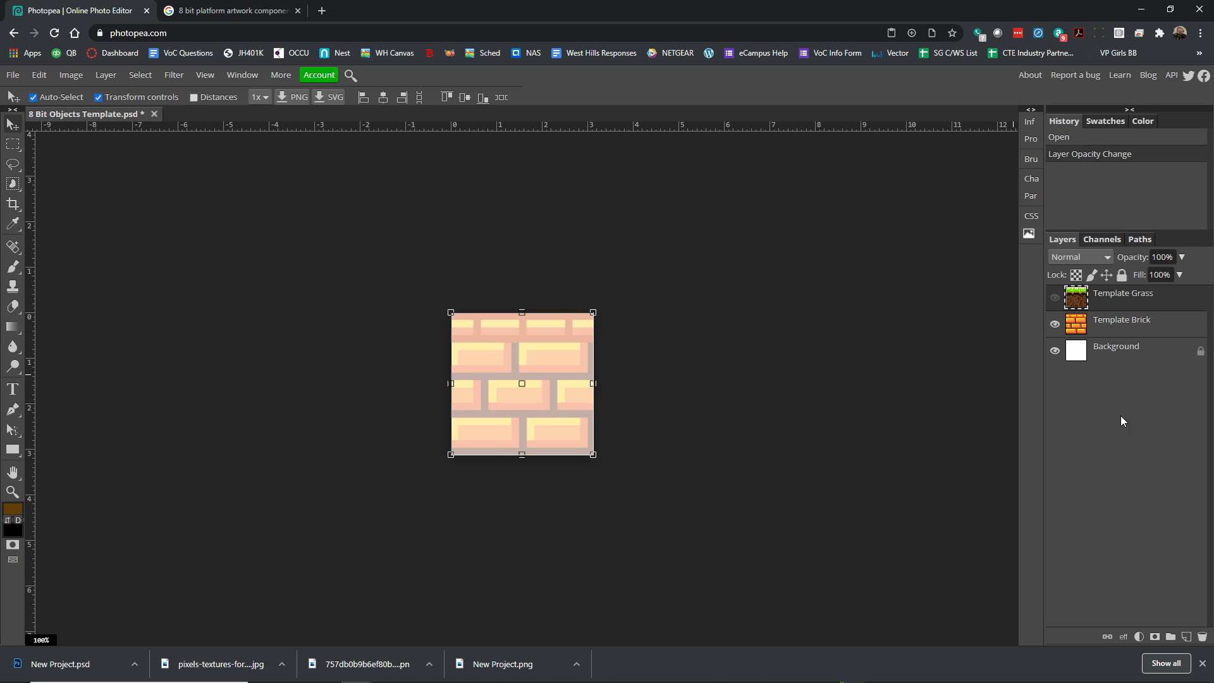
{"action": "left_click", "coordinate": [1187, 637]}
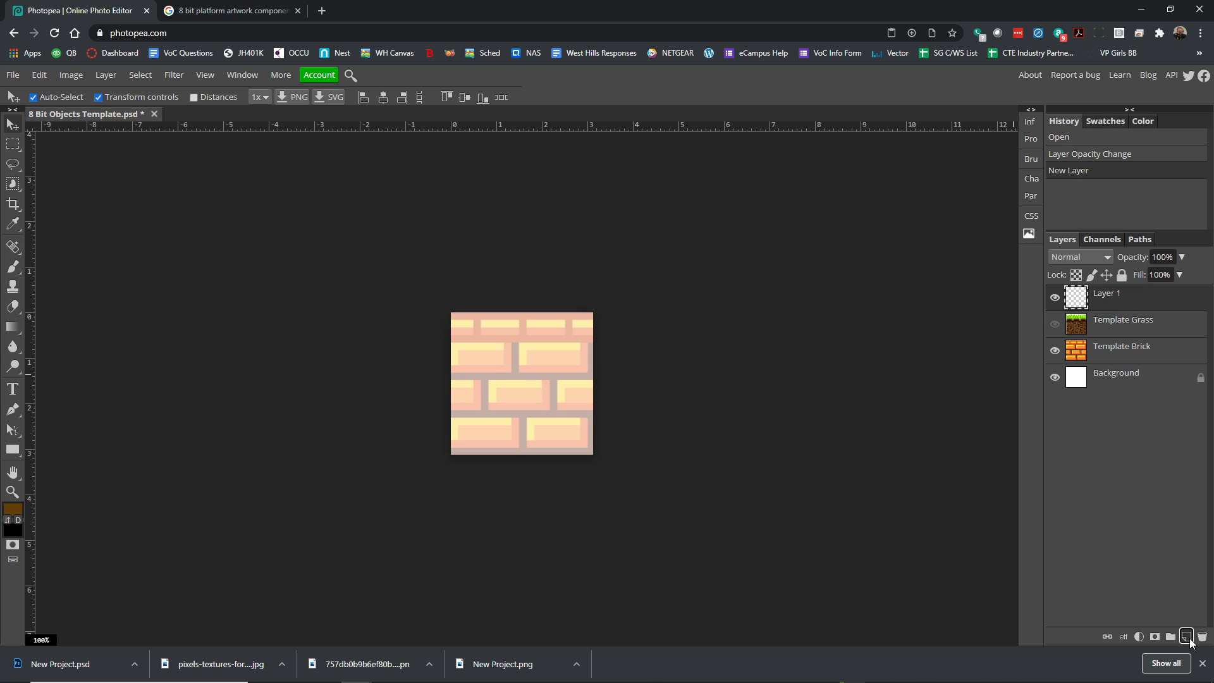
{"action": "double_click", "coordinate": [1107, 296]}
{"action": "type", "text": "Bricks"}
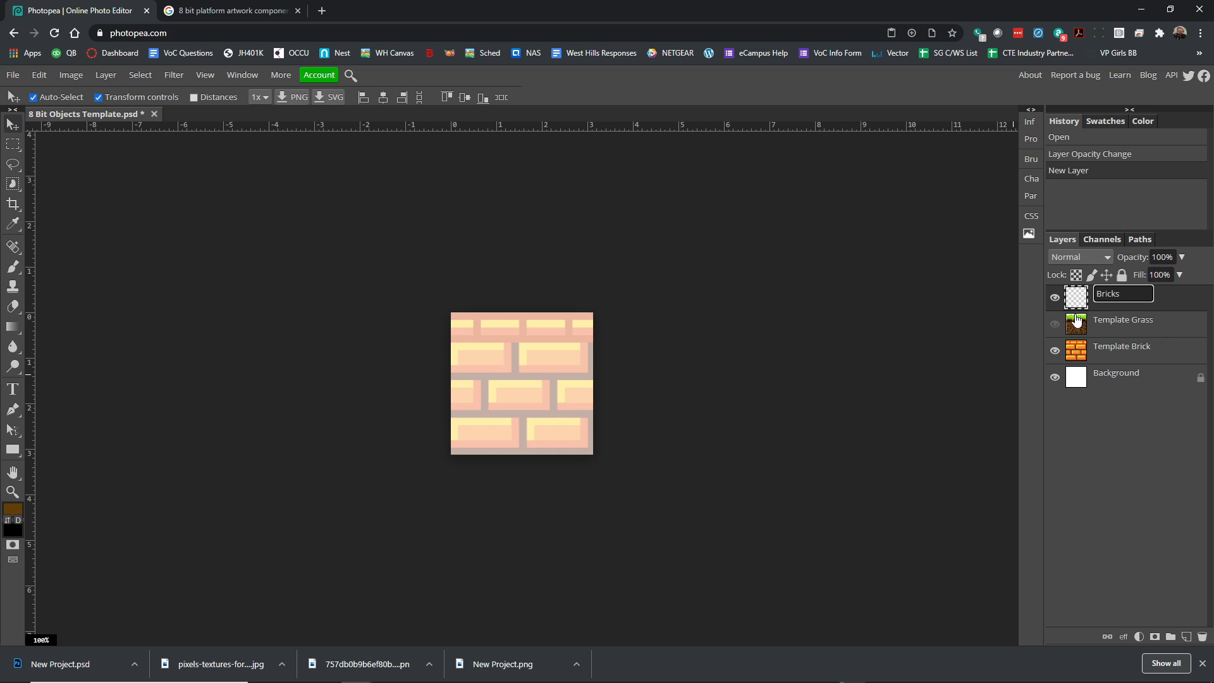
{"action": "key", "text": "Return"}
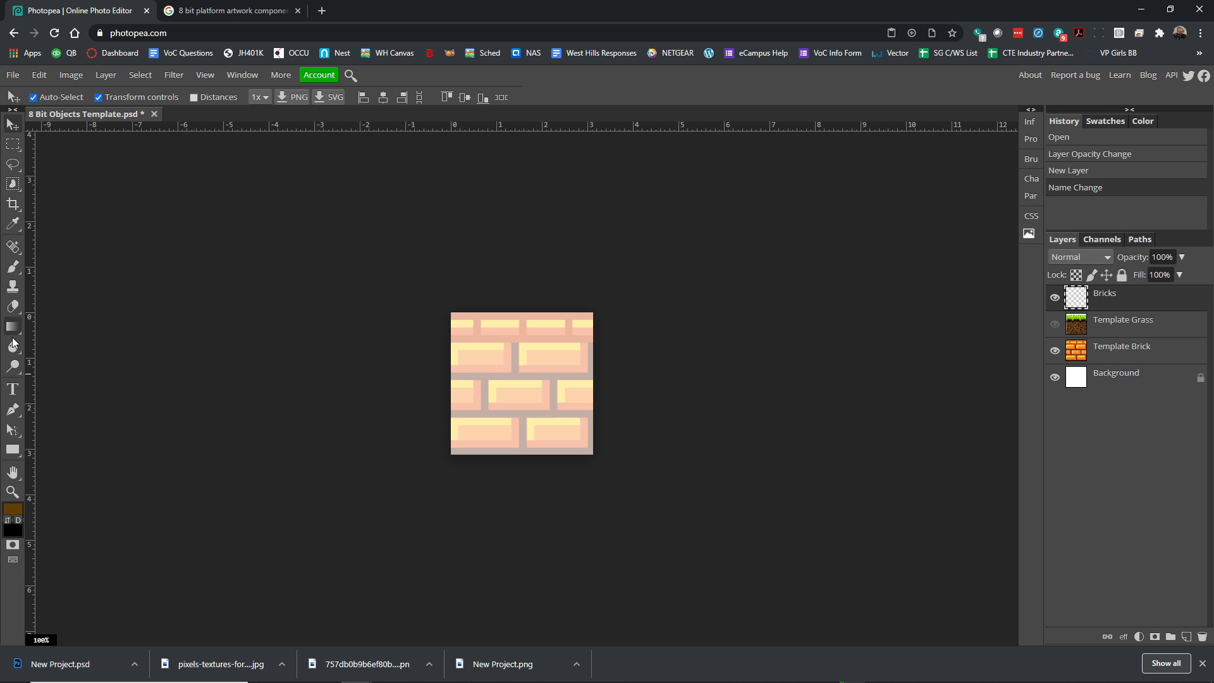
Step: Set up the Pencil Tool with the square brush tip from the size 20 preset, reduced to about 15 px
{"action": "left_click", "coordinate": [16, 266]}
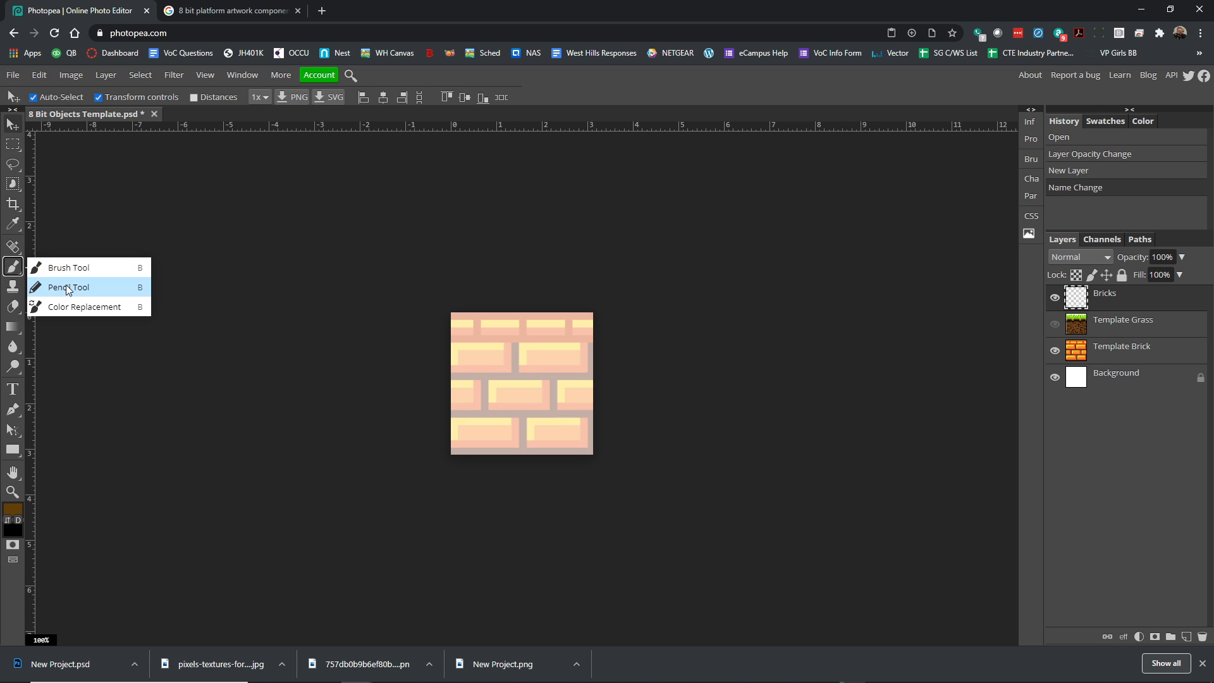
{"action": "left_click", "coordinate": [67, 288]}
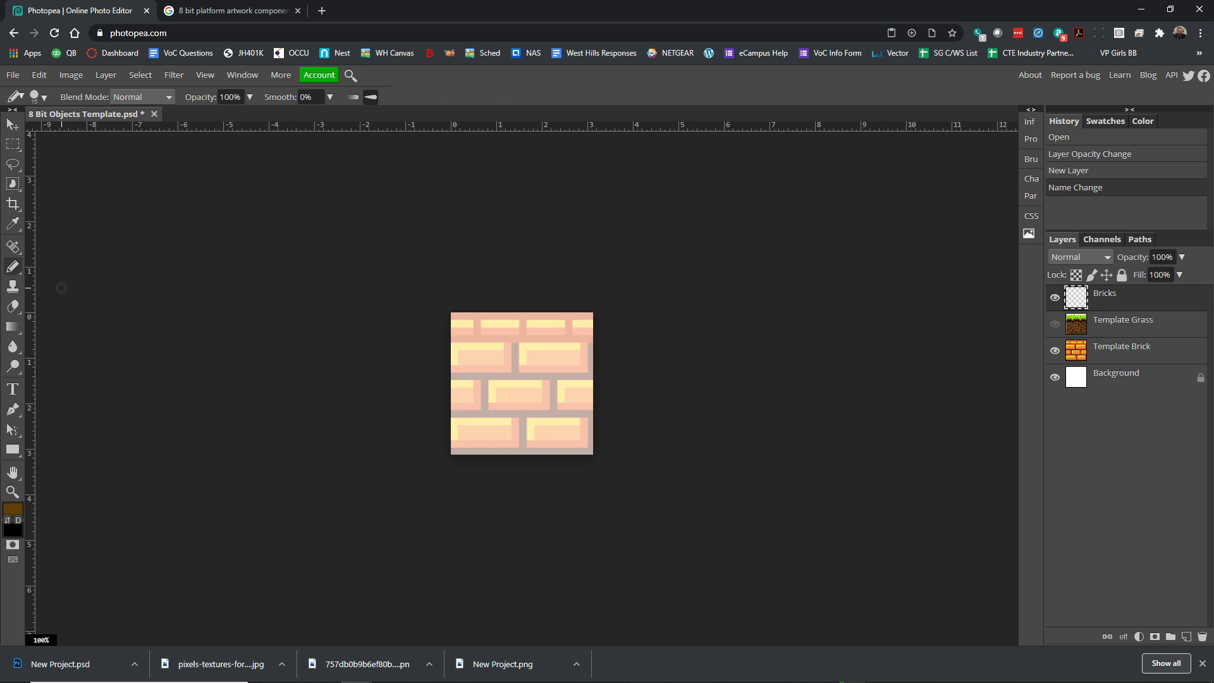
{"action": "left_click", "coordinate": [47, 96]}
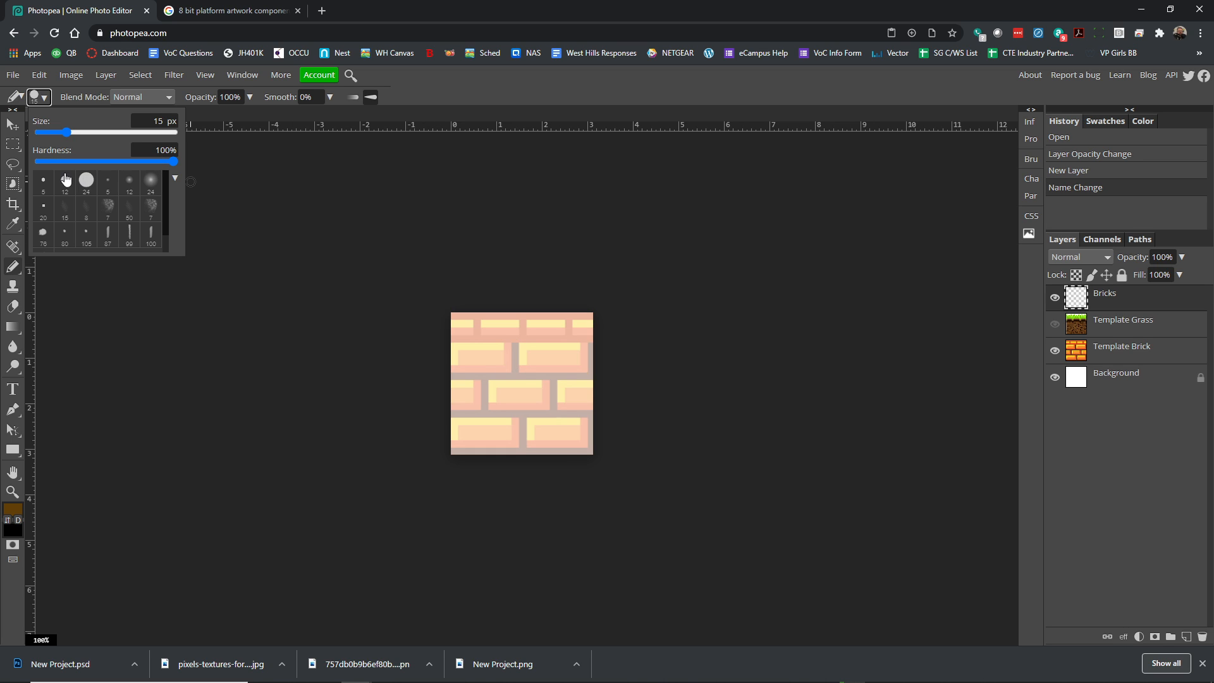
{"action": "left_click", "coordinate": [43, 214]}
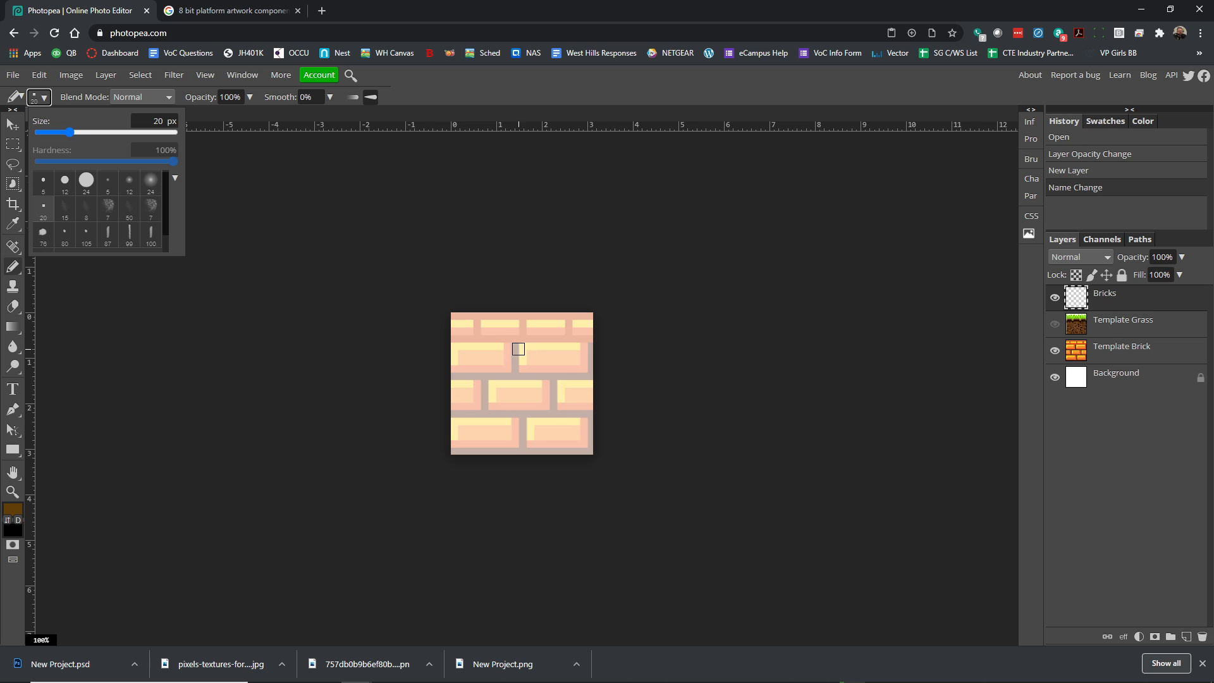
{"action": "left_click_drag", "start_coordinate": [64, 130], "coordinate": [66, 130]}
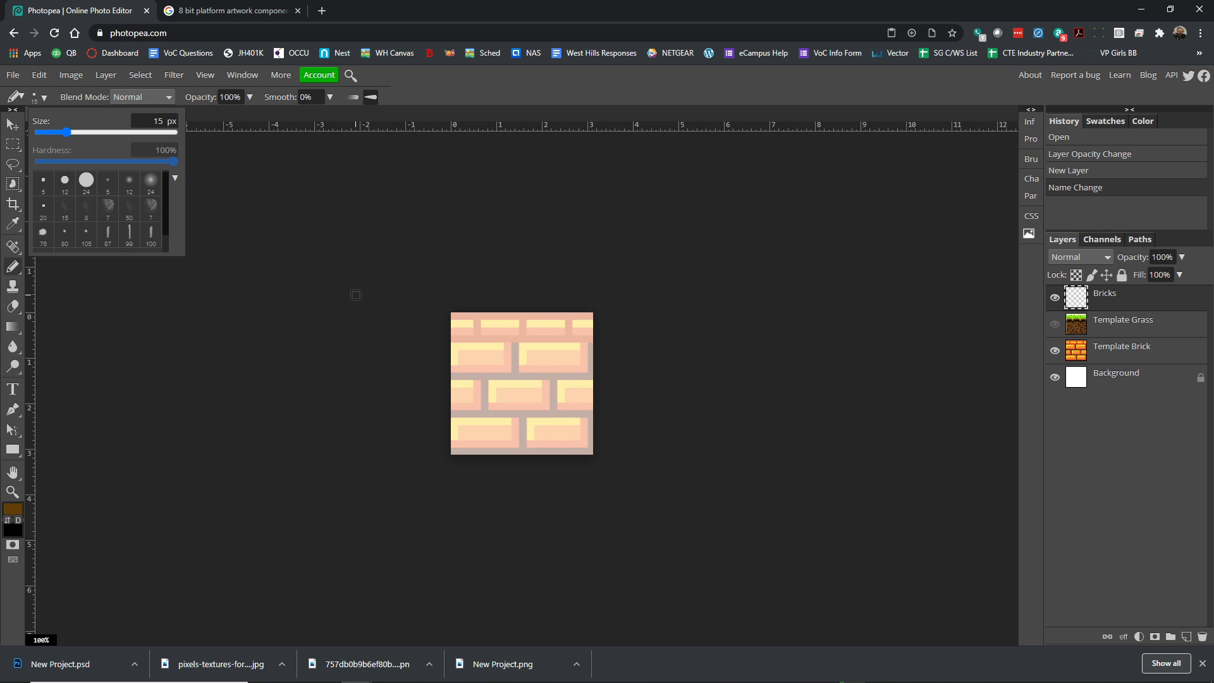
{"action": "left_click_drag", "start_coordinate": [69, 134], "coordinate": [66, 134]}
Step: Set the foreground color to dark reddish brown, hex 5f2b0c
{"action": "left_click", "coordinate": [13, 513]}
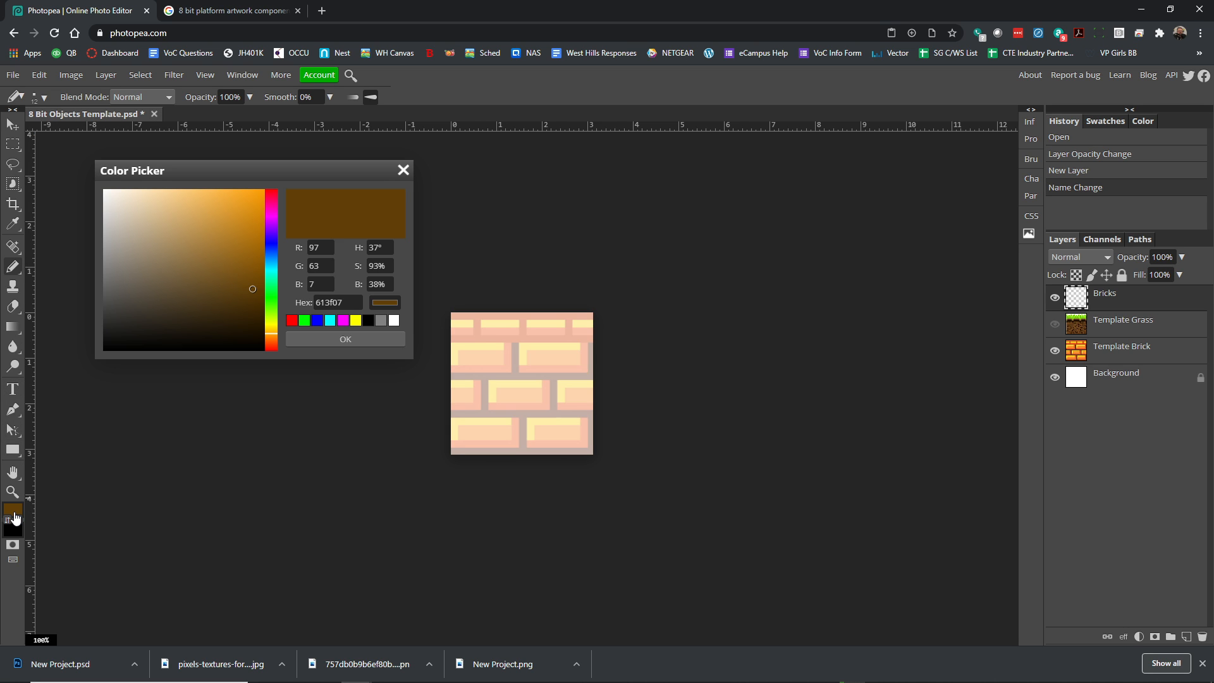
{"action": "left_click_drag", "start_coordinate": [179, 172], "coordinate": [153, 192]}
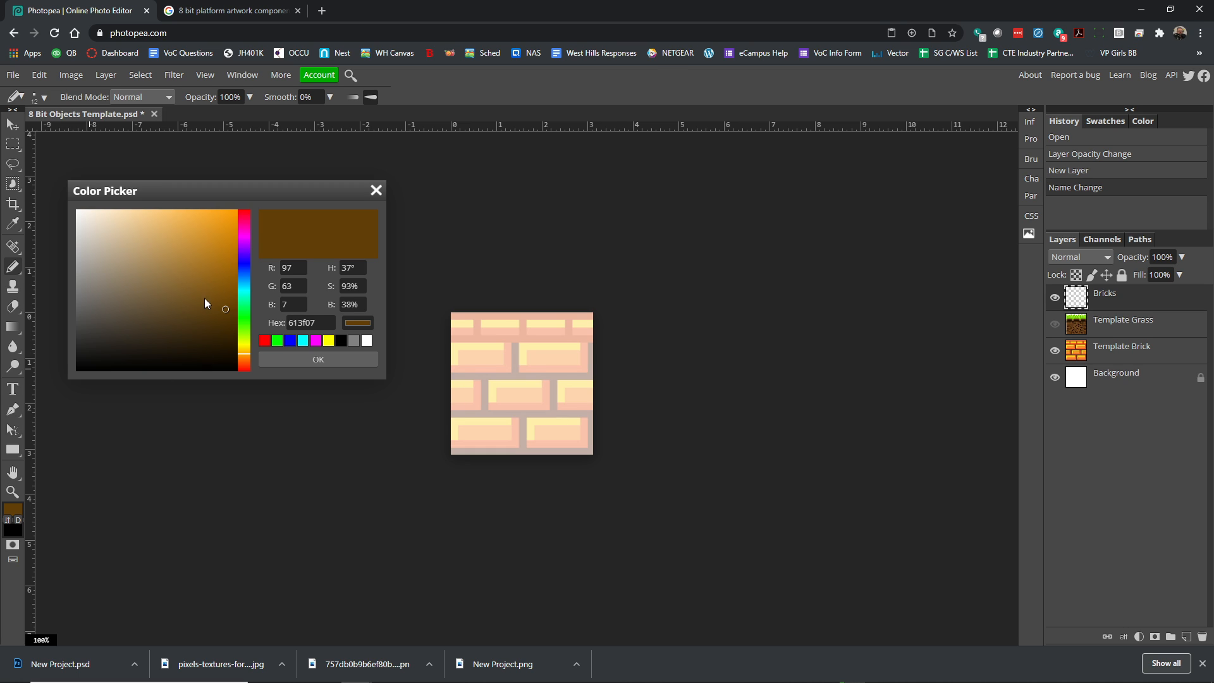
{"action": "mouse_move", "coordinate": [240, 355]}
{"action": "left_mouse_down"}
{"action": "mouse_move", "coordinate": [253, 318]}
{"action": "mouse_move", "coordinate": [243, 359]}
{"action": "left_mouse_up"}
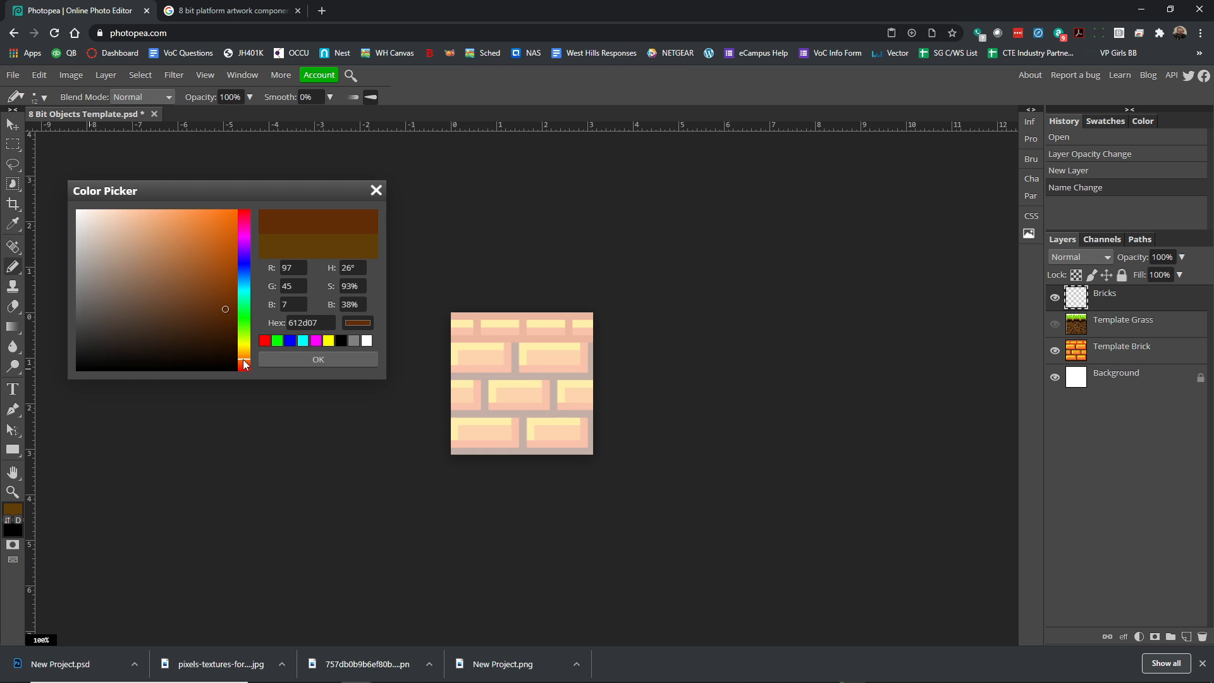
{"action": "mouse_move", "coordinate": [203, 317]}
{"action": "left_mouse_down"}
{"action": "mouse_move", "coordinate": [208, 329]}
{"action": "mouse_move", "coordinate": [219, 301]}
{"action": "mouse_move", "coordinate": [219, 311]}
{"action": "left_mouse_up"}
{"action": "left_click_drag", "start_coordinate": [242, 360], "coordinate": [244, 360]}
{"action": "left_click_drag", "start_coordinate": [216, 313], "coordinate": [217, 310]}
{"action": "left_click", "coordinate": [288, 360]}
Step: Trace the horizontal and vertical mortar lines around the top row of bricks in dark brown on the Bricks layer
{"action": "left_click_drag", "start_coordinate": [451, 315], "coordinate": [522, 316]}
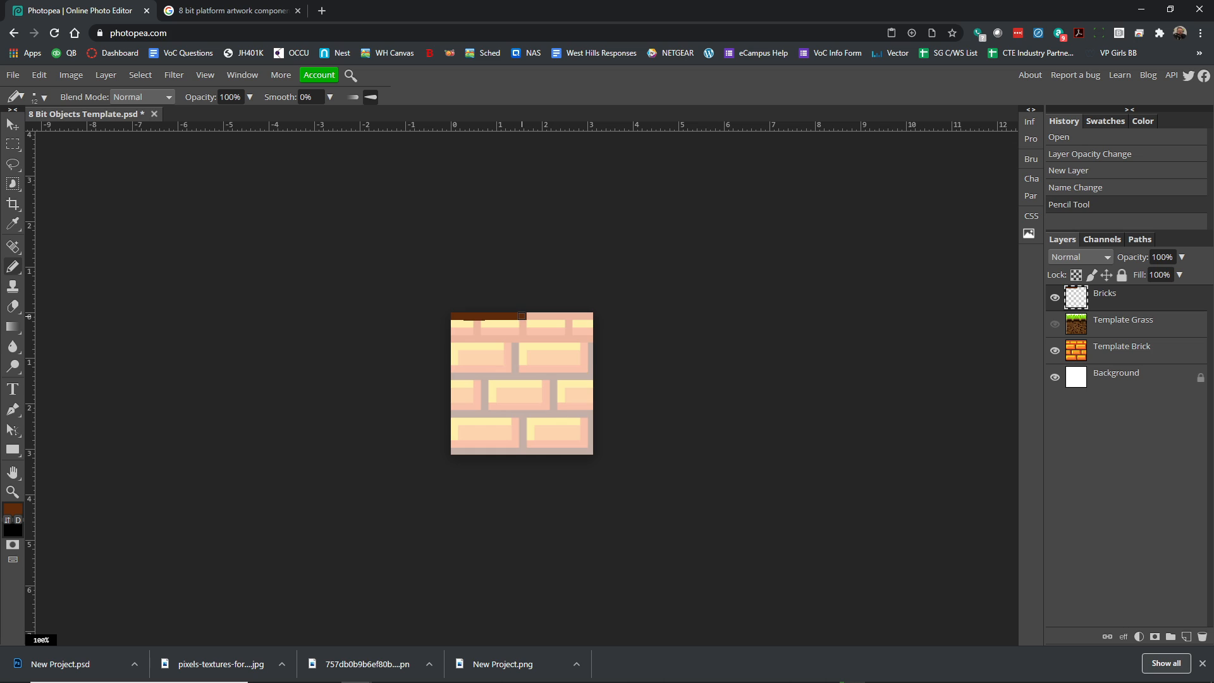
{"action": "left_click_drag", "start_coordinate": [529, 316], "coordinate": [587, 311]}
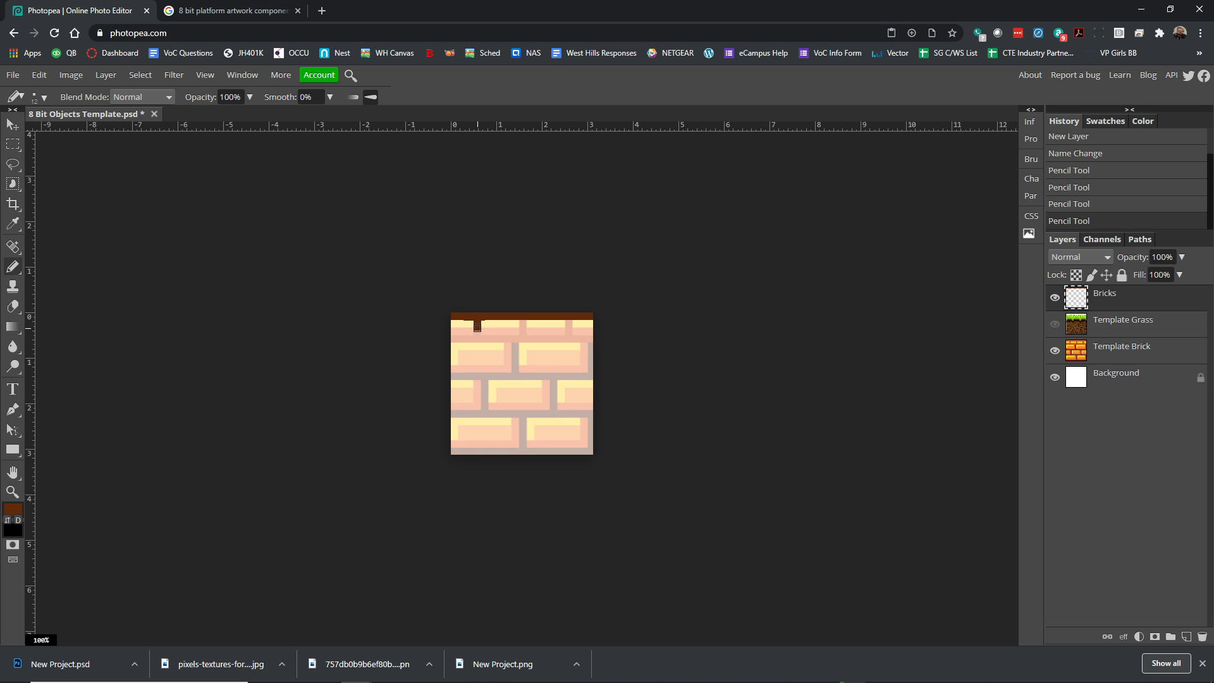
{"action": "left_click", "coordinate": [476, 339]}
{"action": "left_click_drag", "start_coordinate": [455, 339], "coordinate": [590, 340]}
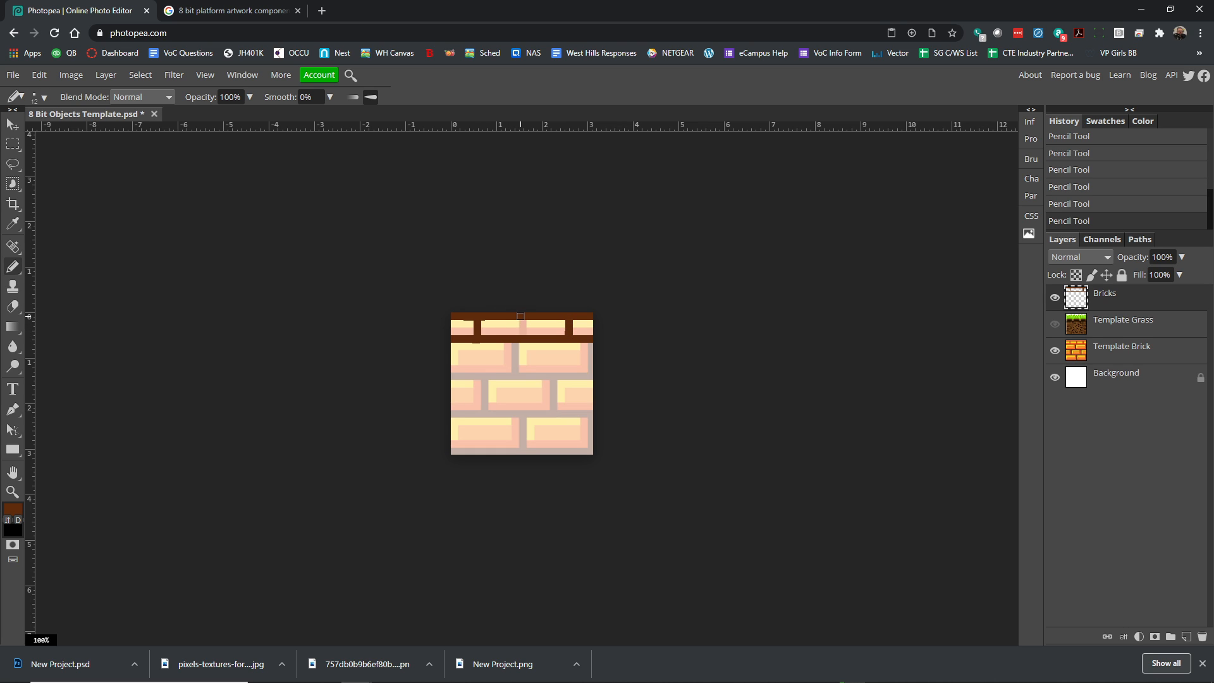
{"action": "left_click_drag", "start_coordinate": [523, 318], "coordinate": [523, 335]}
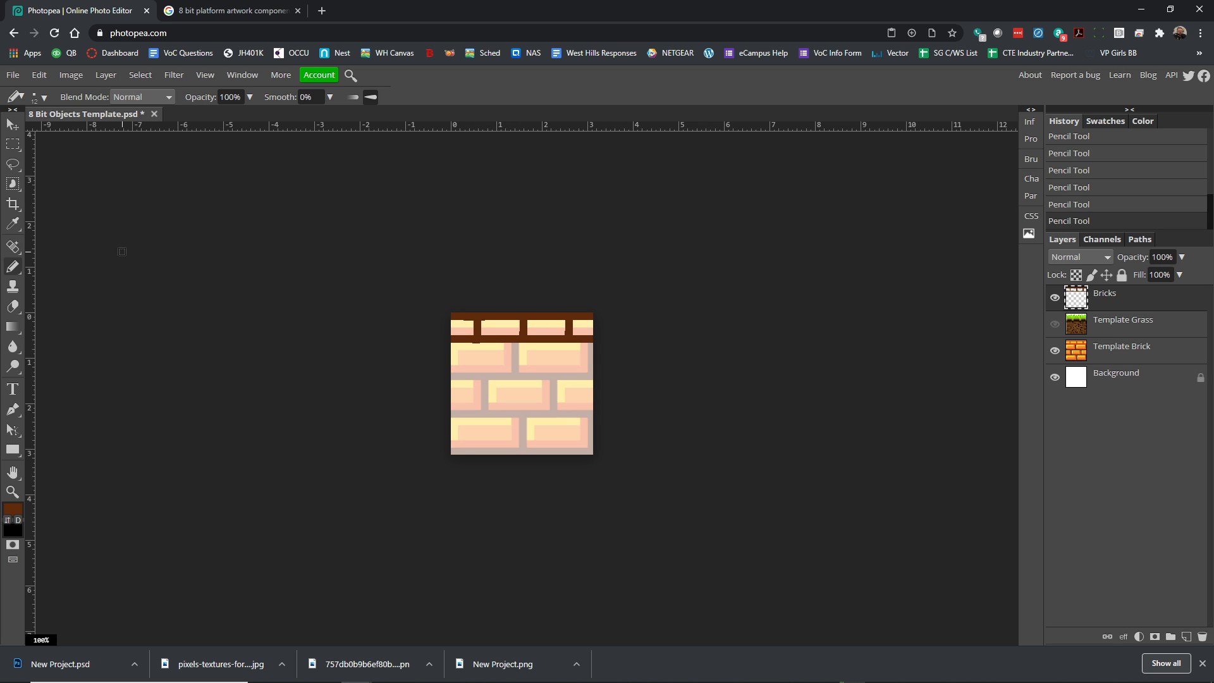
Step: Change the foreground color to dark yellow, hex b7a632
{"action": "left_click", "coordinate": [12, 508]}
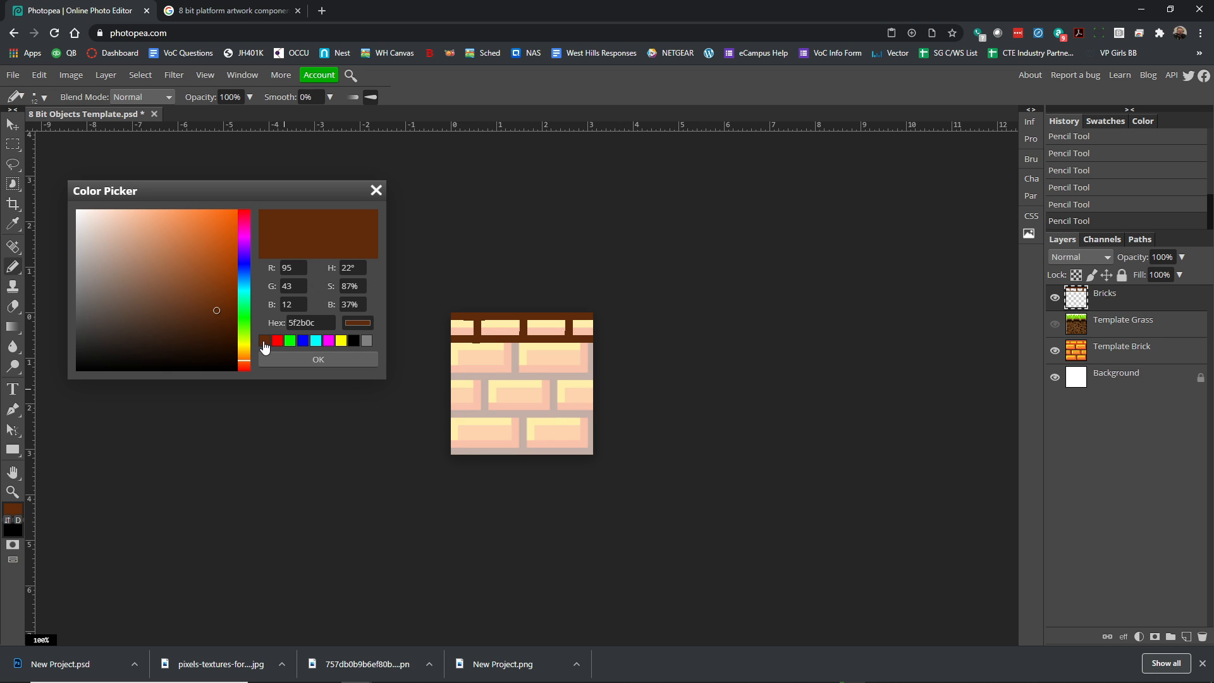
{"action": "left_click", "coordinate": [244, 347]}
{"action": "mouse_move", "coordinate": [213, 308]}
{"action": "left_mouse_down"}
{"action": "mouse_move", "coordinate": [213, 242]}
{"action": "mouse_move", "coordinate": [214, 253]}
{"action": "mouse_move", "coordinate": [184, 224]}
{"action": "mouse_move", "coordinate": [193, 264]}
{"action": "mouse_move", "coordinate": [184, 259]}
{"action": "mouse_move", "coordinate": [191, 245]}
{"action": "mouse_move", "coordinate": [194, 256]}
{"action": "left_mouse_up"}
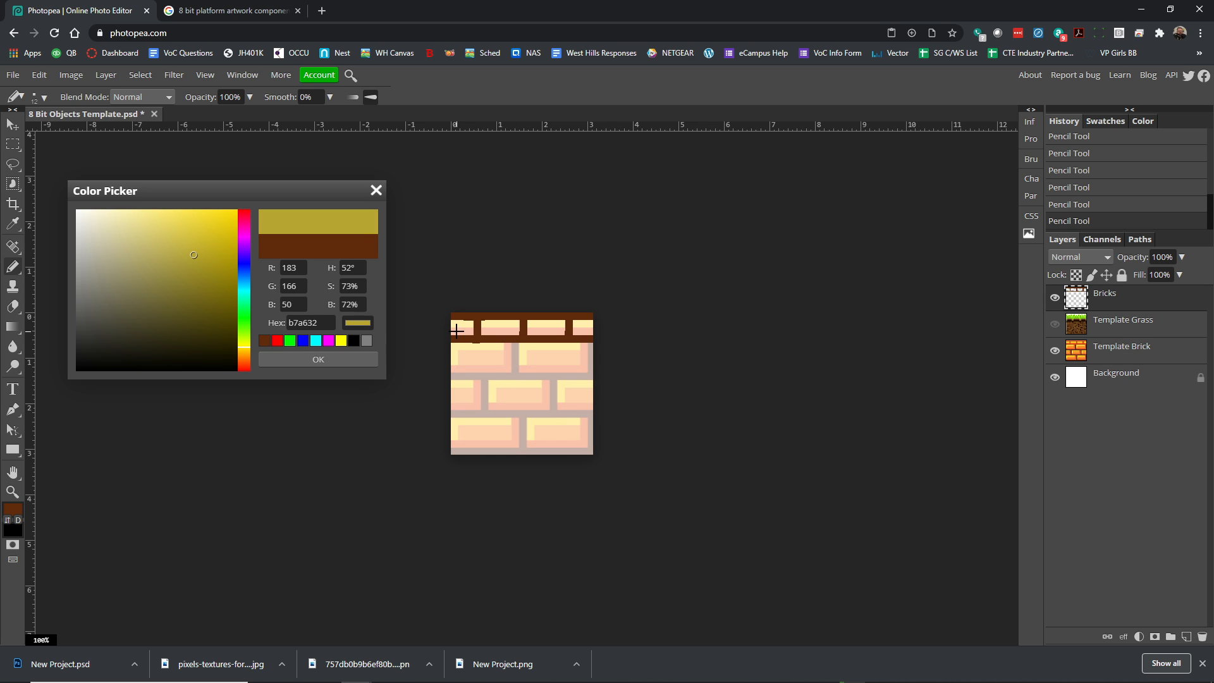
{"action": "left_click", "coordinate": [341, 358]}
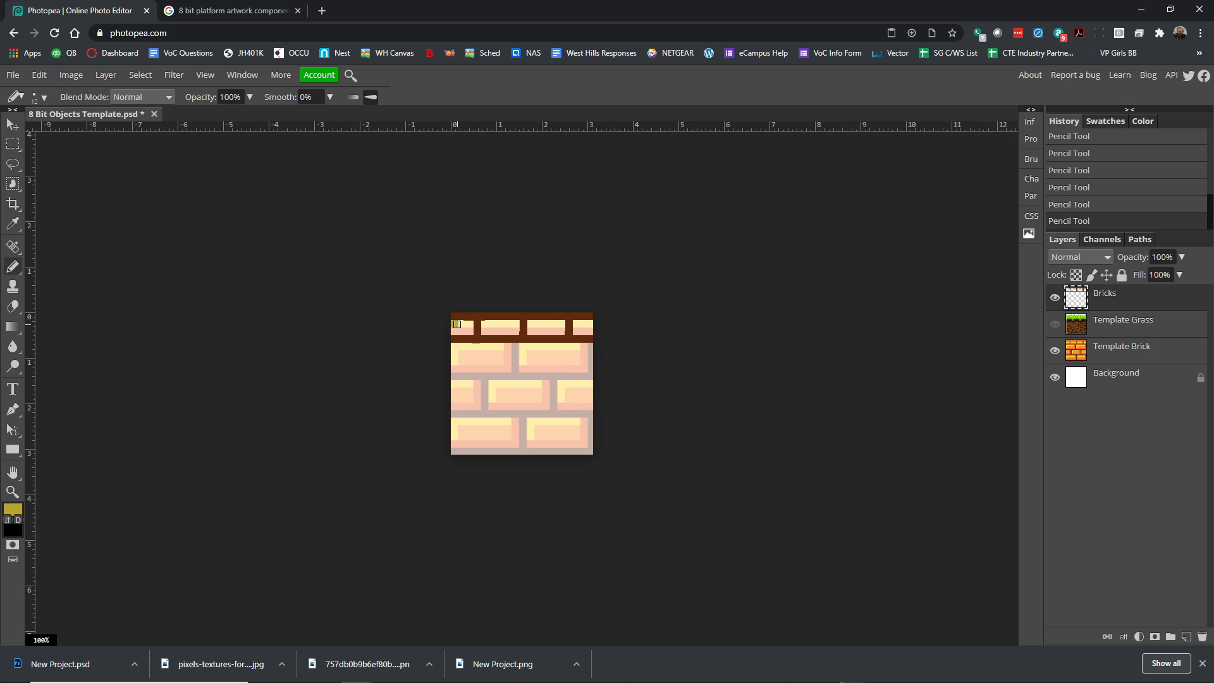
Step: Paint the upper highlight strip of the first brick in the top row with dark yellow pencil dabs
{"action": "left_click", "coordinate": [463, 324]}
{"action": "left_click", "coordinate": [461, 323]}
{"action": "left_click", "coordinate": [463, 323]}
{"action": "left_click", "coordinate": [469, 324]}
{"action": "left_click", "coordinate": [463, 323]}
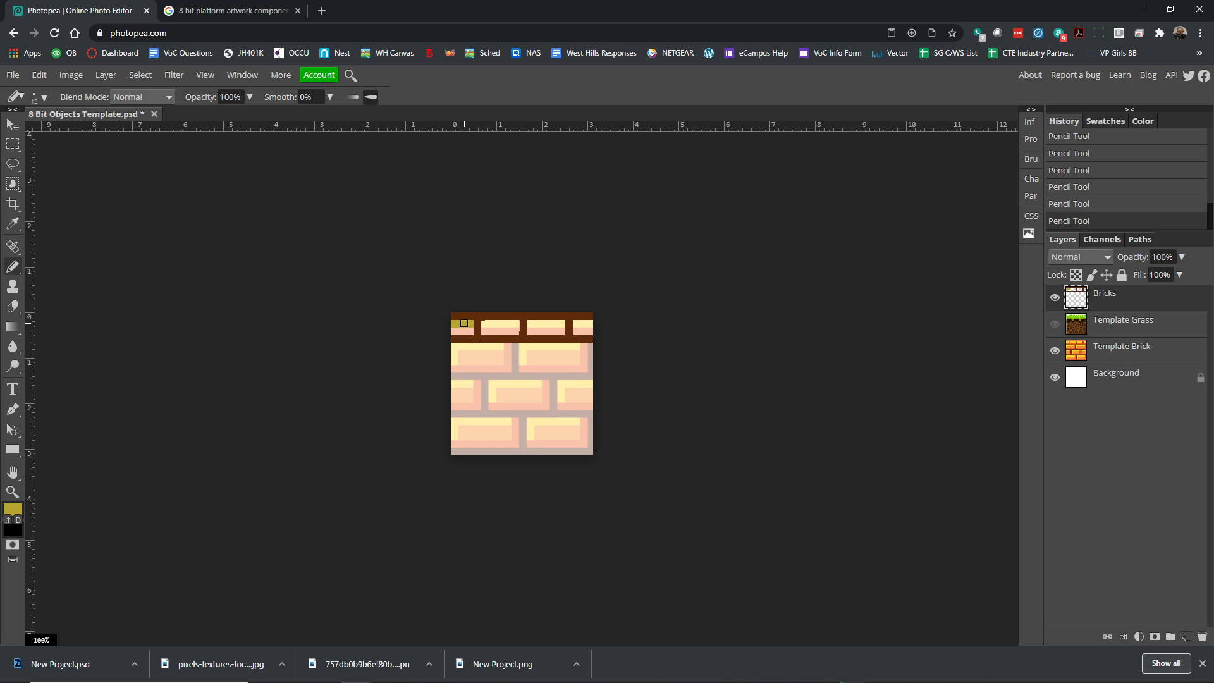
{"action": "left_click", "coordinate": [465, 324]}
{"action": "left_click", "coordinate": [468, 325]}
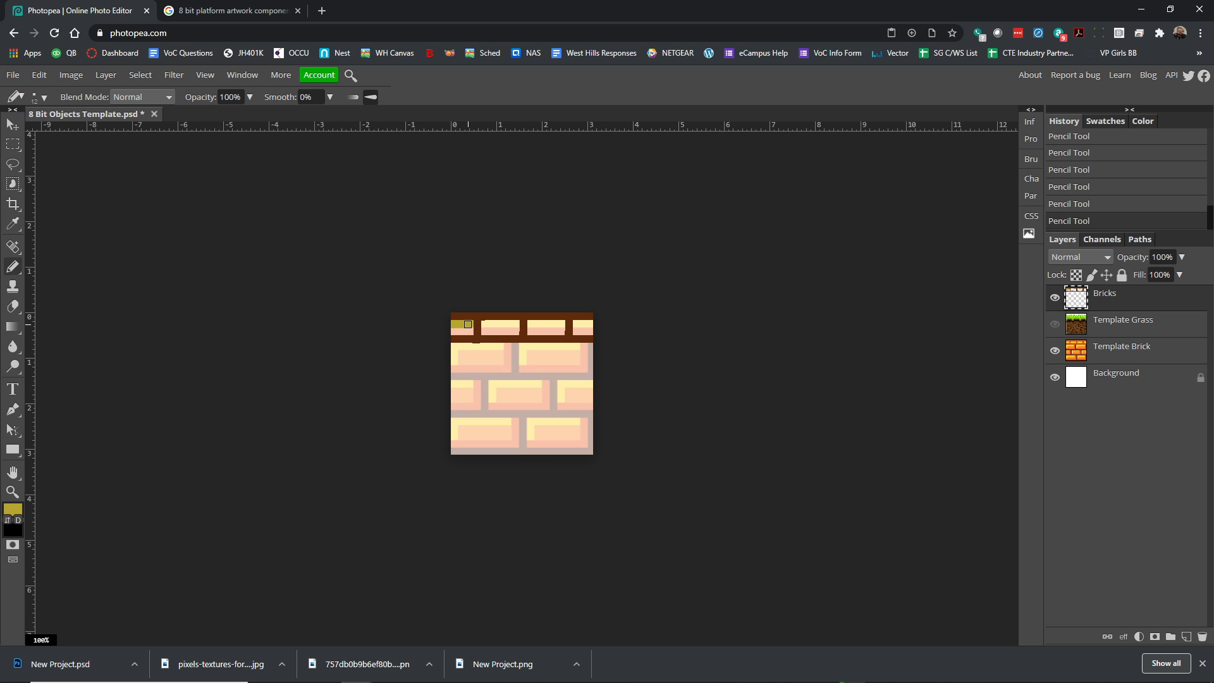
{"action": "left_click", "coordinate": [469, 325]}
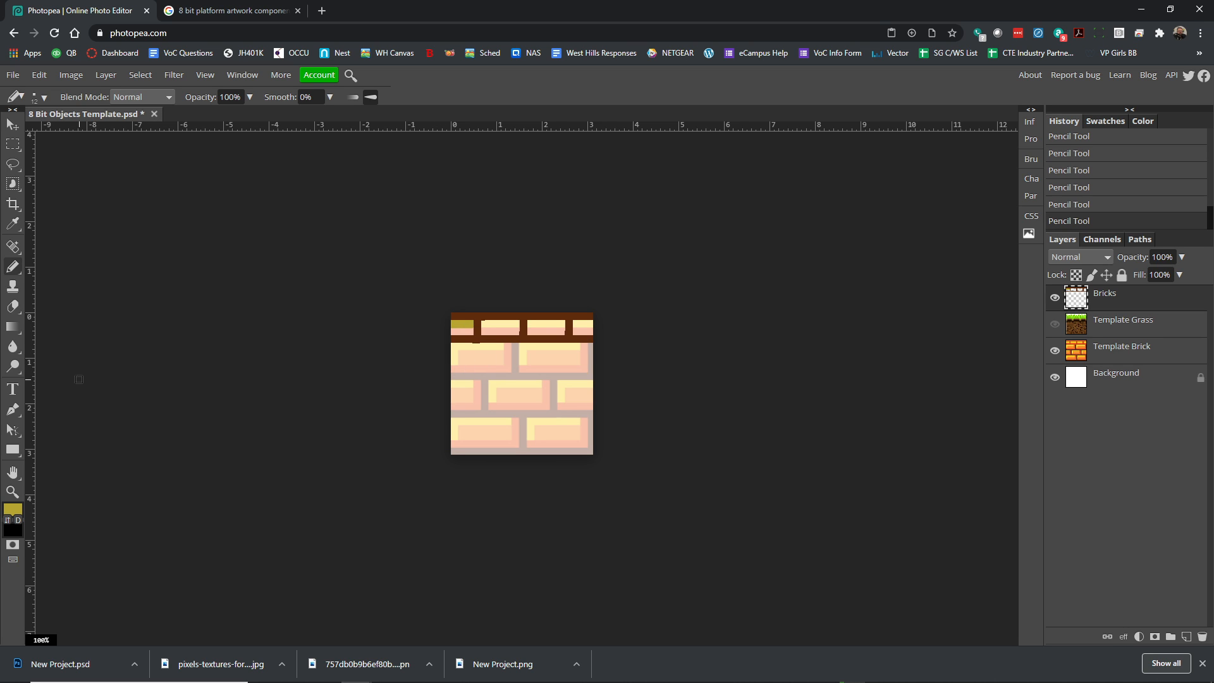
Step: Paint the upper highlight strip of the second brick in the top row with the dark yellow Pencil Tool
{"action": "left_click", "coordinate": [12, 492]}
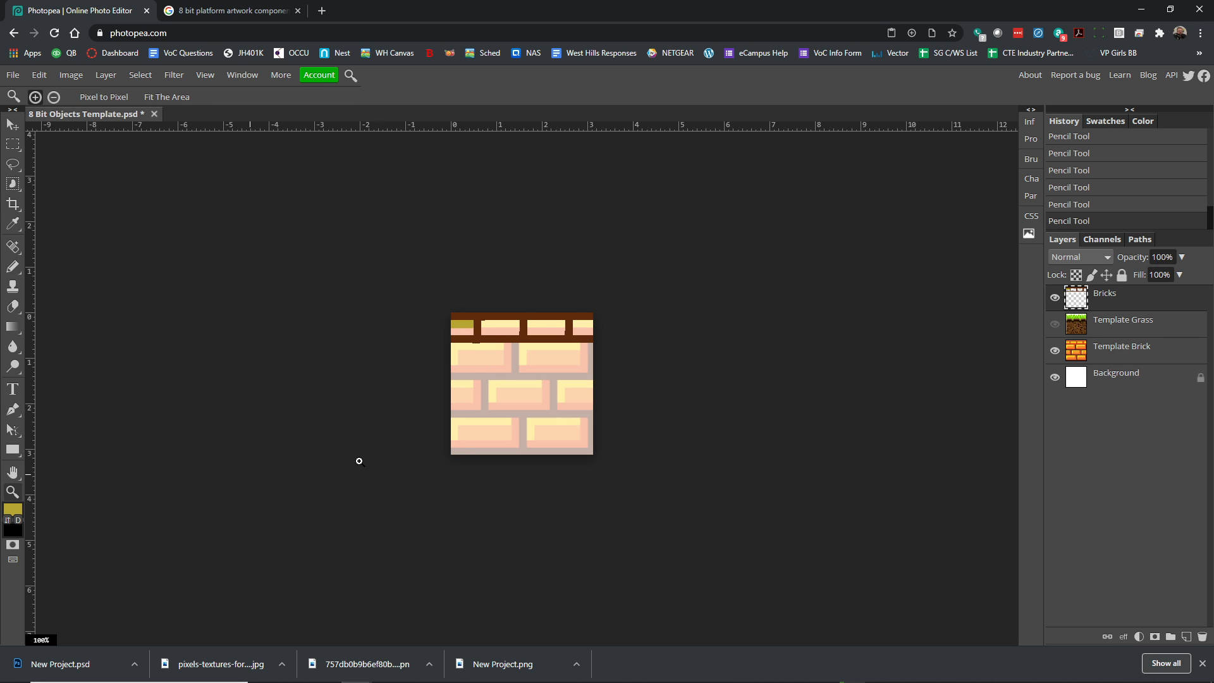
{"action": "left_click", "coordinate": [525, 378]}
{"action": "left_click", "coordinate": [525, 308]}
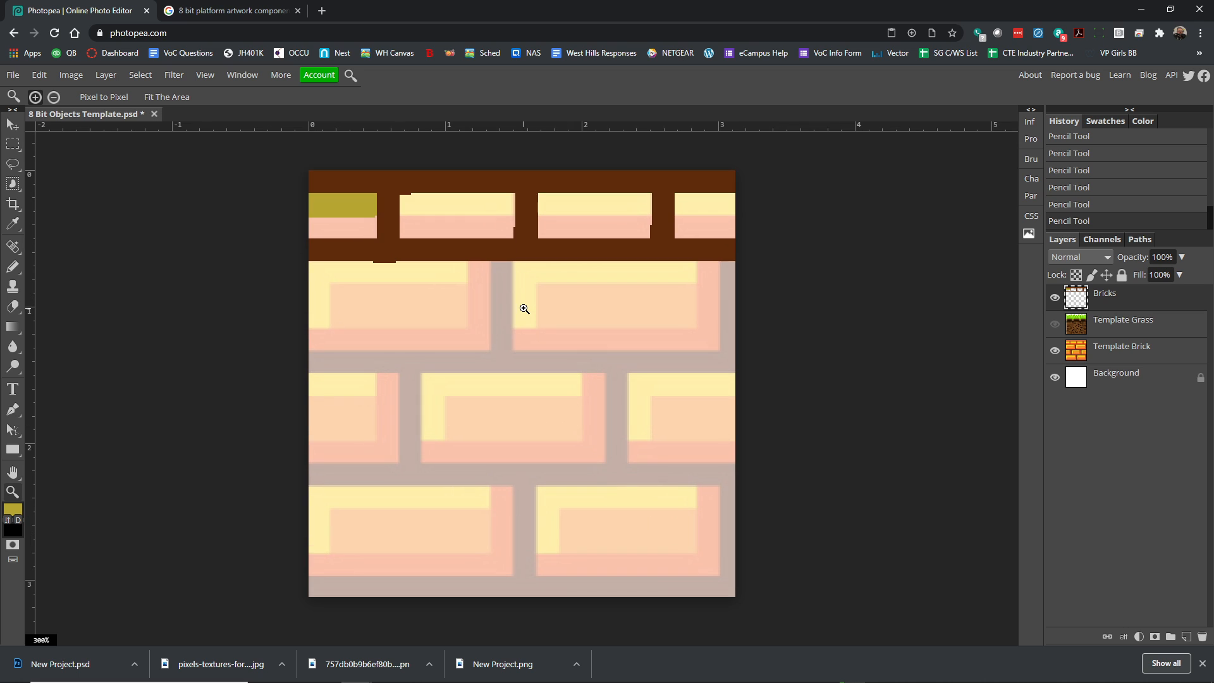
{"action": "left_click", "coordinate": [517, 213]}
{"action": "scroll", "coordinate": [518, 221], "scroll_direction": "up", "scroll_amount": 2}
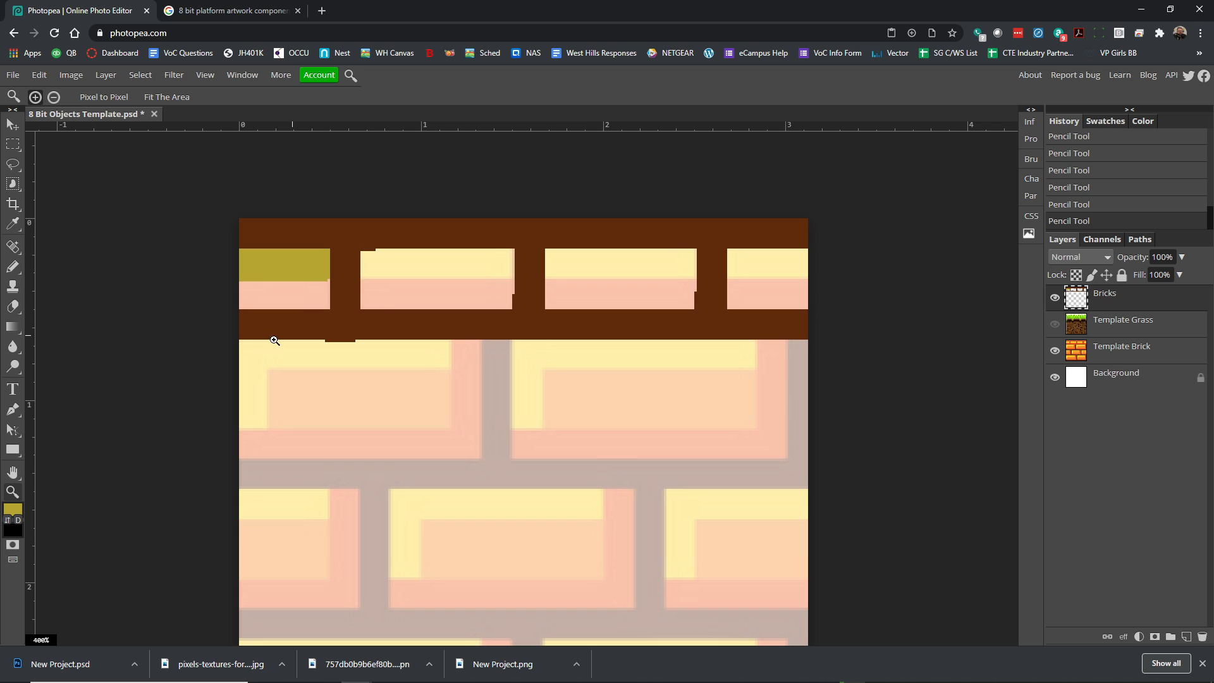
{"action": "left_click", "coordinate": [12, 268]}
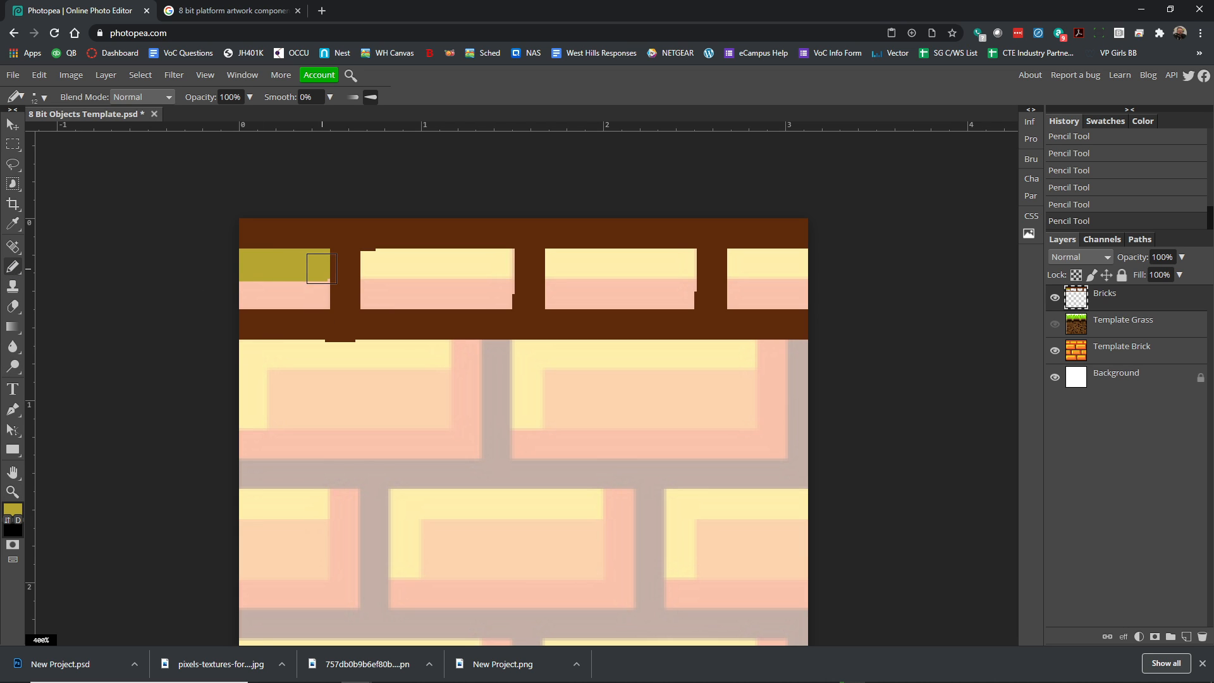
{"action": "left_click_drag", "start_coordinate": [315, 265], "coordinate": [314, 266]}
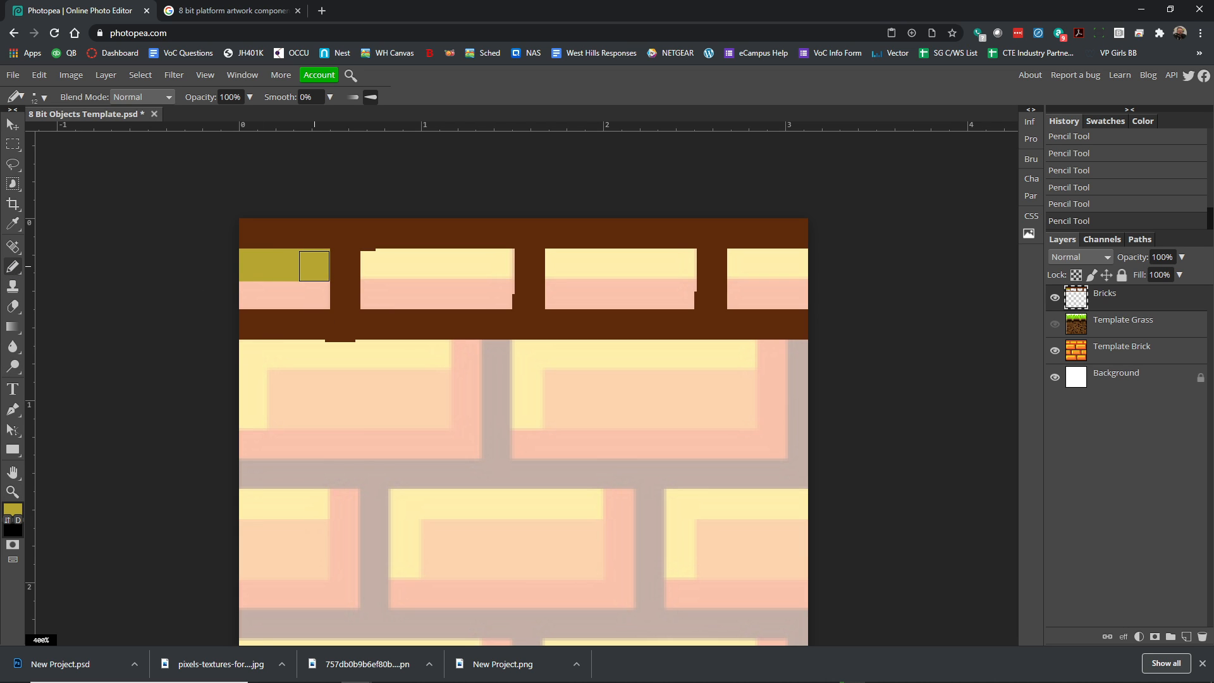
{"action": "left_click", "coordinate": [376, 263]}
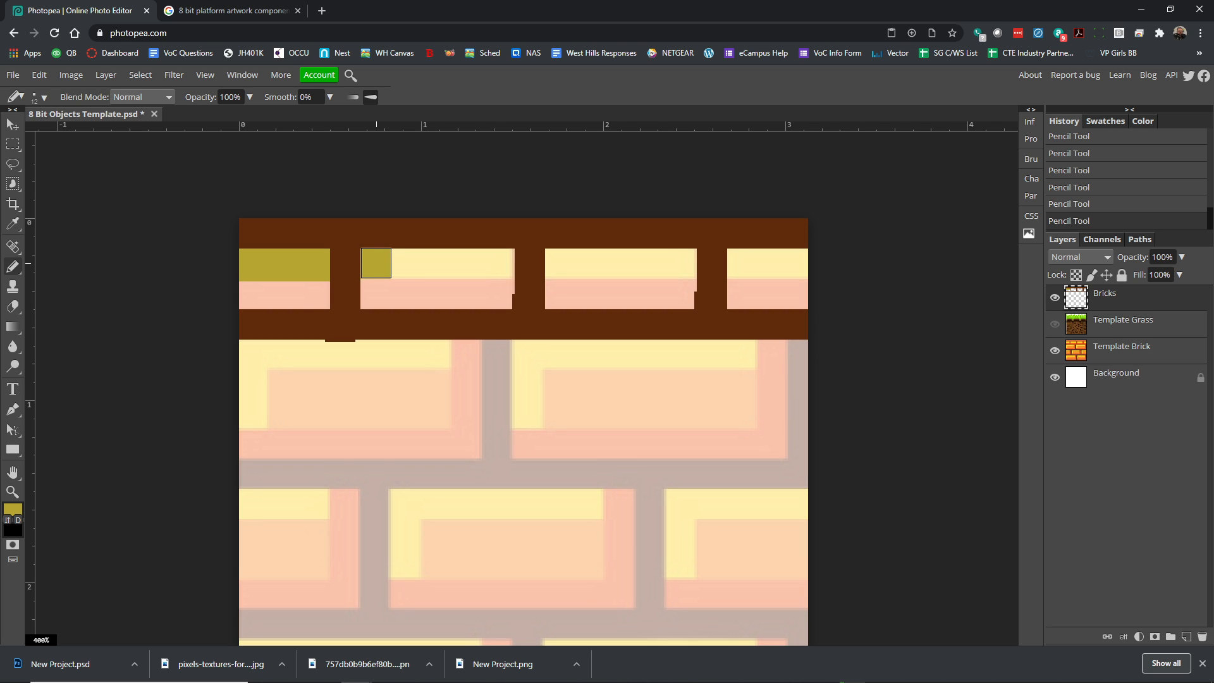
{"action": "left_click_drag", "start_coordinate": [376, 263], "coordinate": [500, 263]}
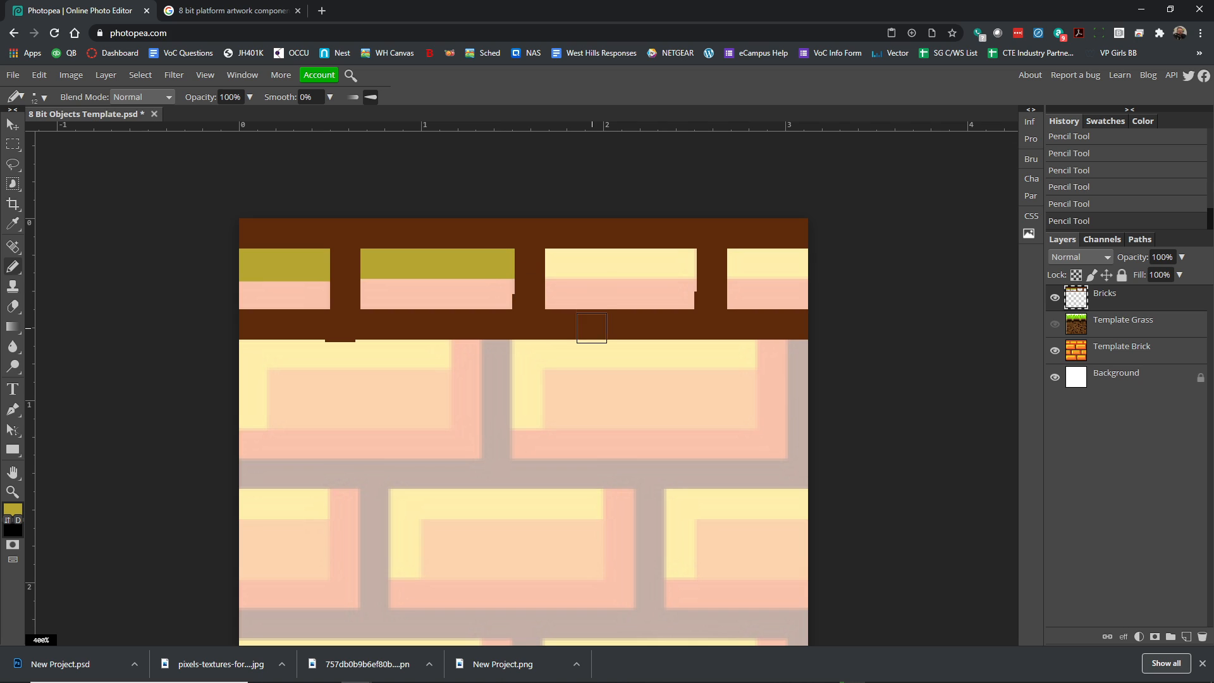
Step: Paint the upper highlight strips of the third and fourth top-row bricks in dark yellow
{"action": "left_click", "coordinate": [559, 263]}
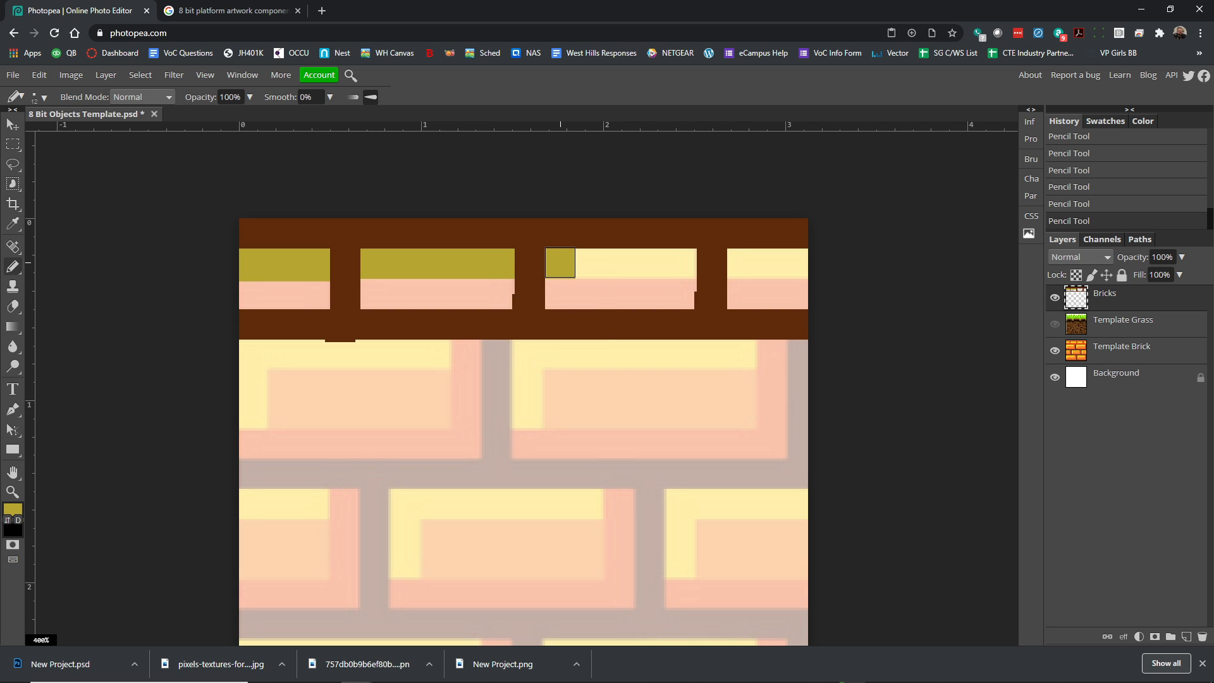
{"action": "left_click_drag", "start_coordinate": [560, 263], "coordinate": [683, 263]}
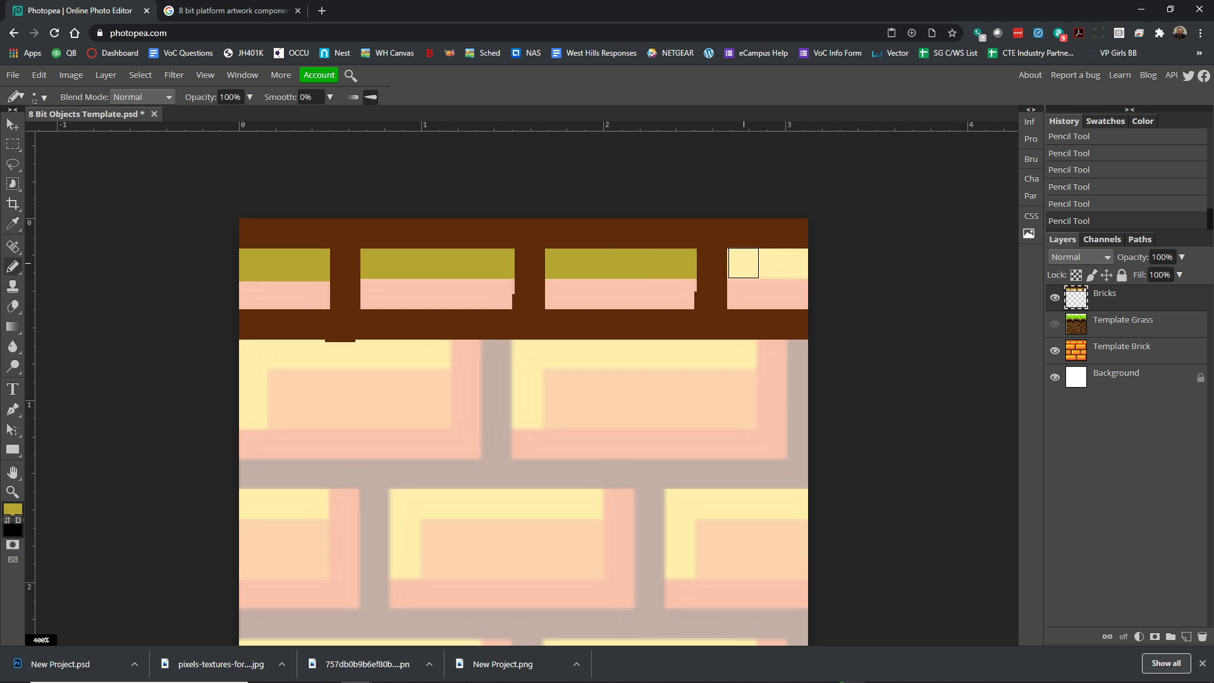
{"action": "left_click", "coordinate": [741, 263]}
{"action": "left_click_drag", "start_coordinate": [742, 263], "coordinate": [822, 262]}
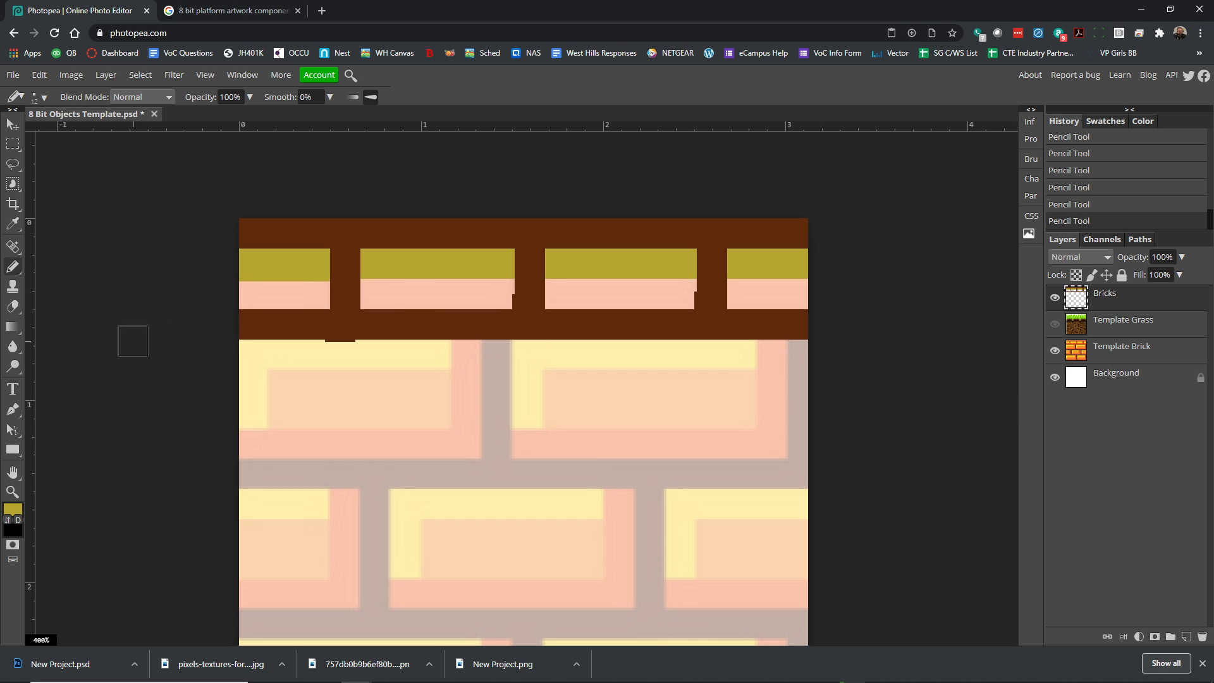
Step: Change the foreground color to orange, hex ed792a, and paint the lower strips of the first two bricks in the top row
{"action": "left_click", "coordinate": [14, 507]}
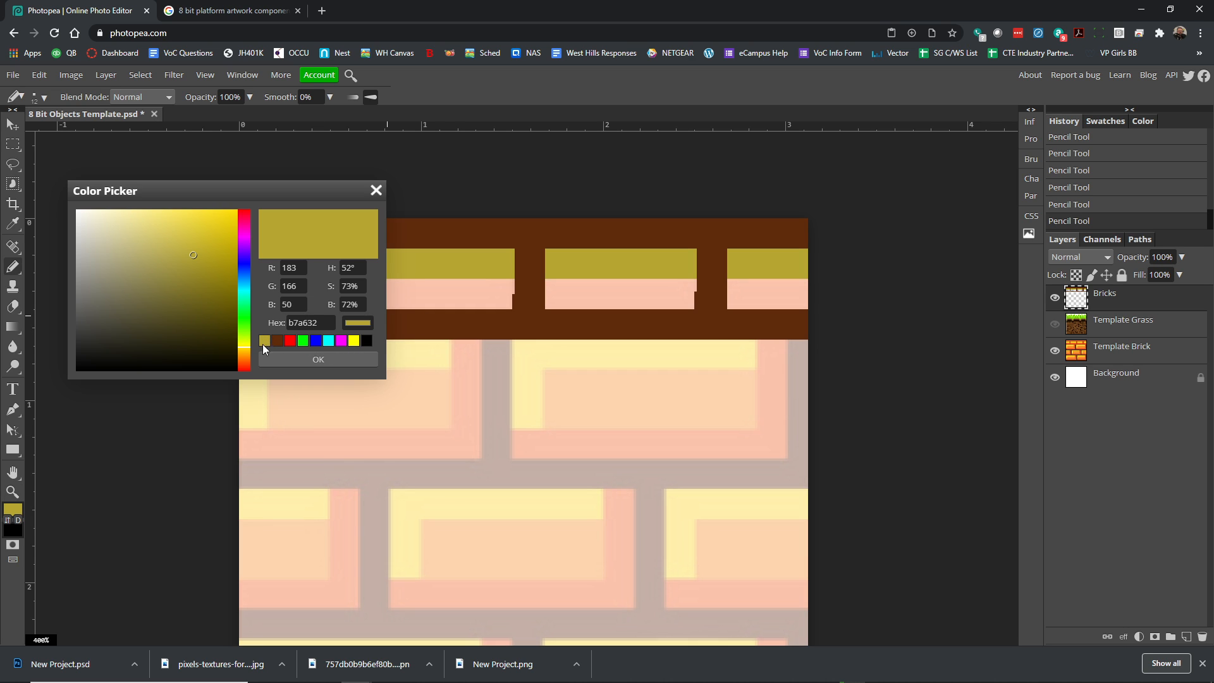
{"action": "left_click_drag", "start_coordinate": [245, 346], "coordinate": [244, 359]}
{"action": "left_click_drag", "start_coordinate": [210, 282], "coordinate": [208, 221]}
{"action": "left_click", "coordinate": [304, 360]}
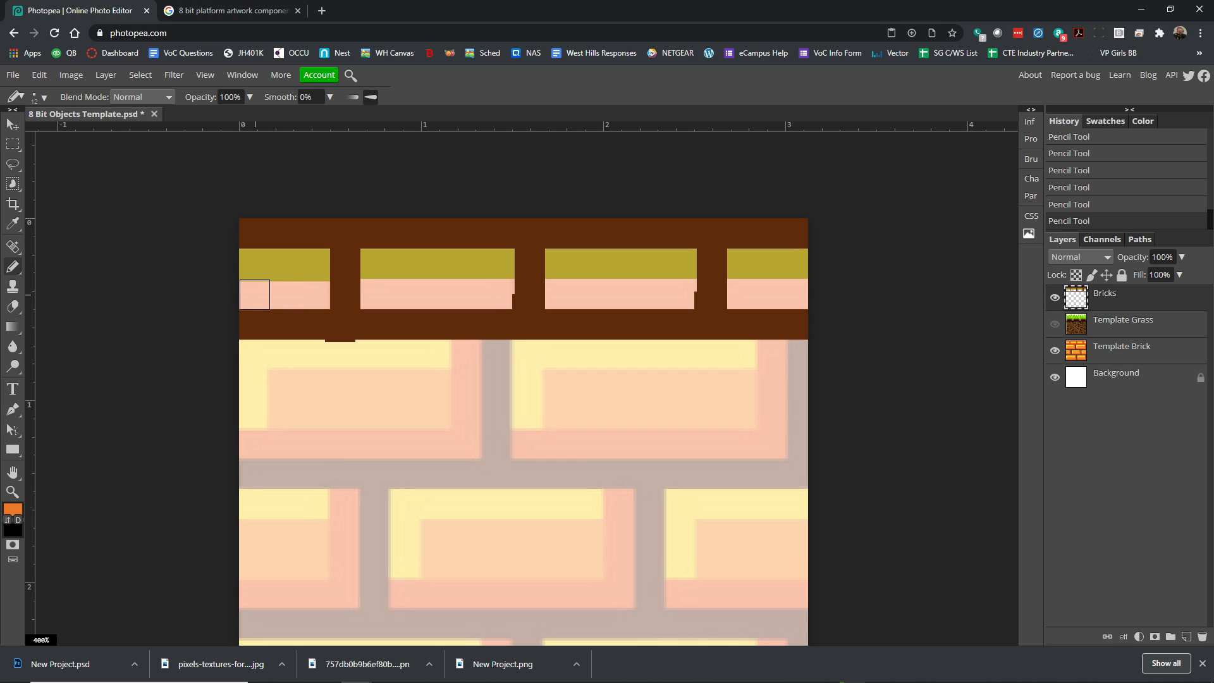
{"action": "left_click", "coordinate": [254, 296]}
{"action": "mouse_move", "coordinate": [254, 296]}
{"action": "left_mouse_down"}
{"action": "mouse_move", "coordinate": [501, 294]}
{"action": "mouse_move", "coordinate": [499, 309]}
{"action": "left_mouse_up"}
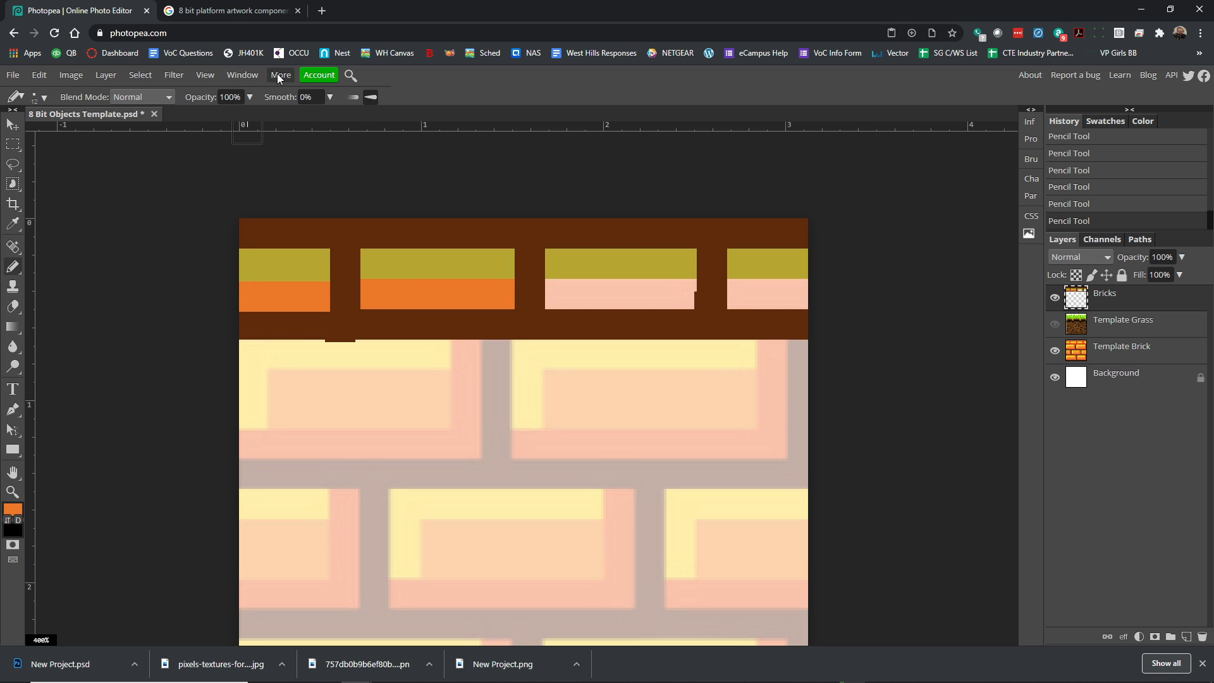
{"action": "left_click", "coordinate": [205, 76]}
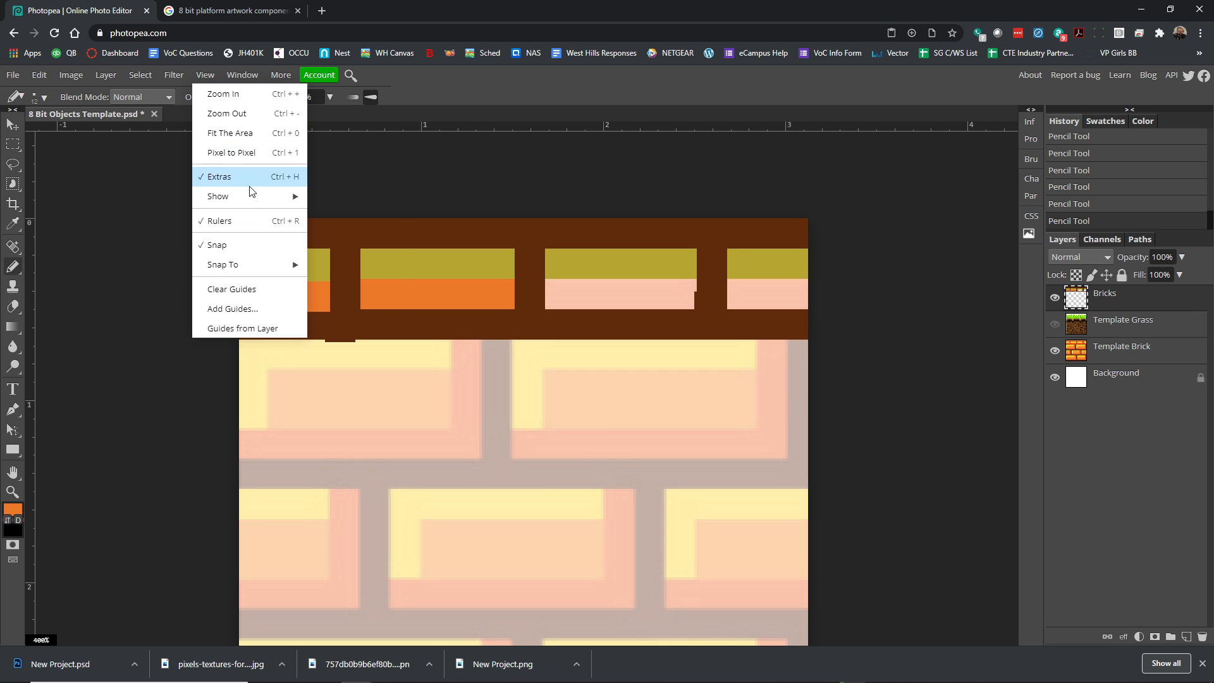
{"action": "mouse_move", "coordinate": [252, 198]}
{"action": "left_click", "coordinate": [352, 256]}
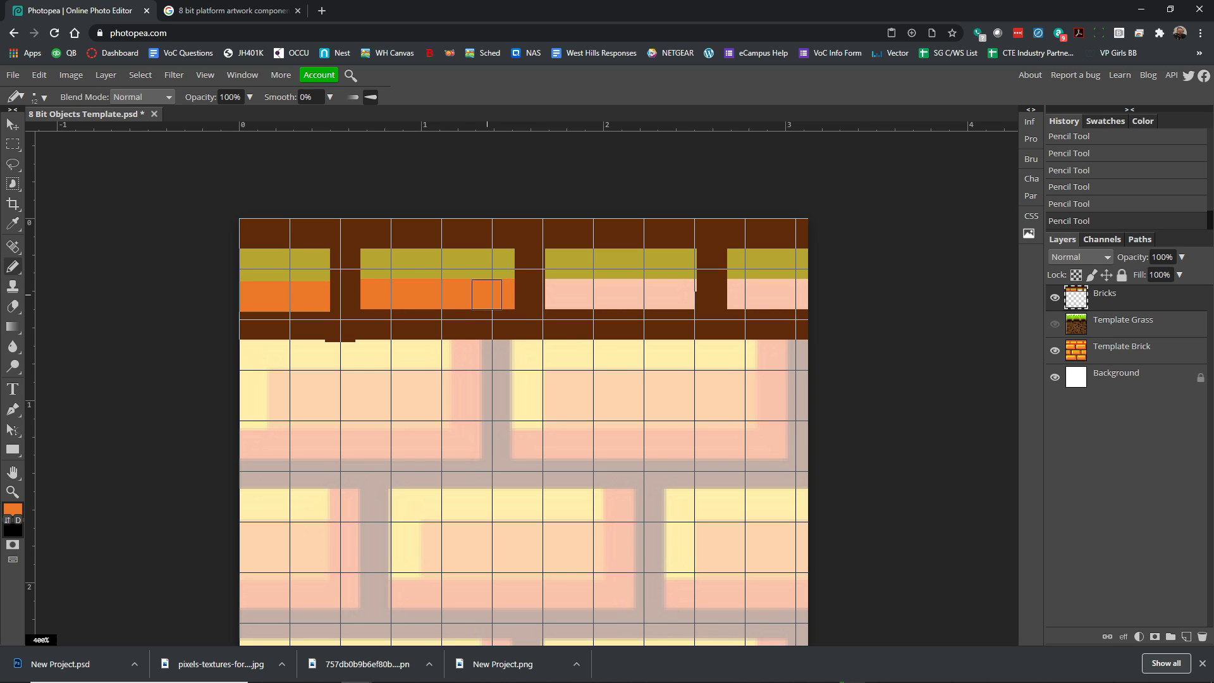
{"action": "left_click", "coordinate": [204, 75]}
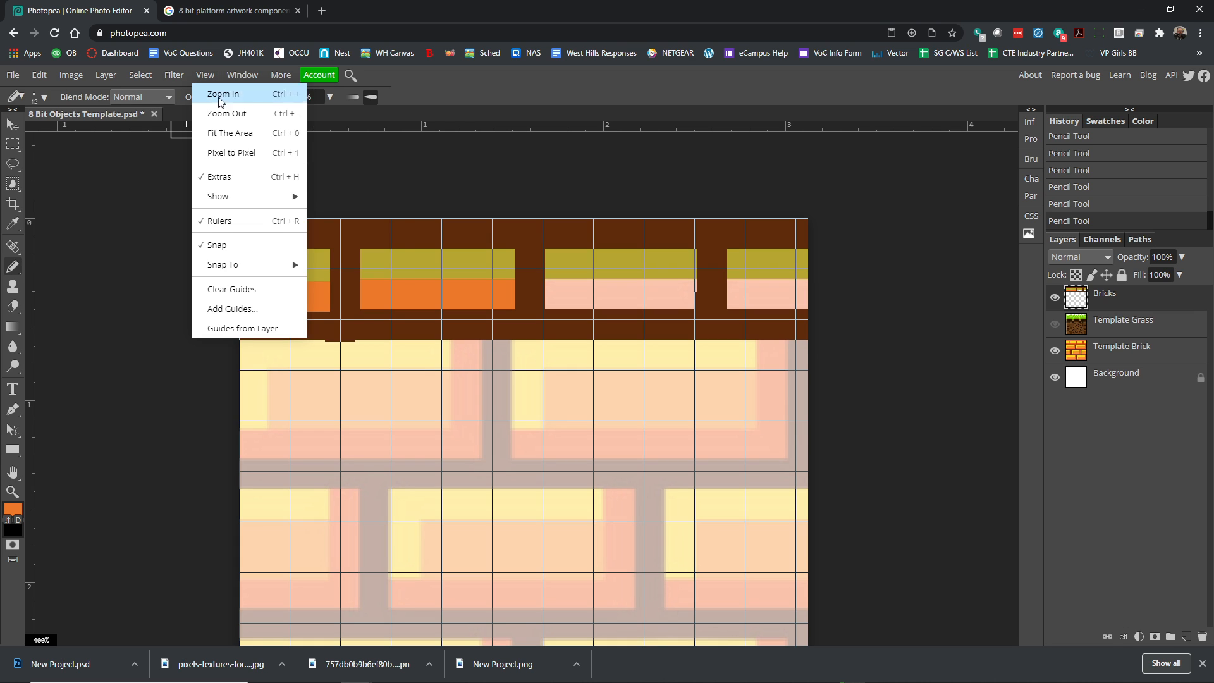
{"action": "mouse_move", "coordinate": [253, 196]}
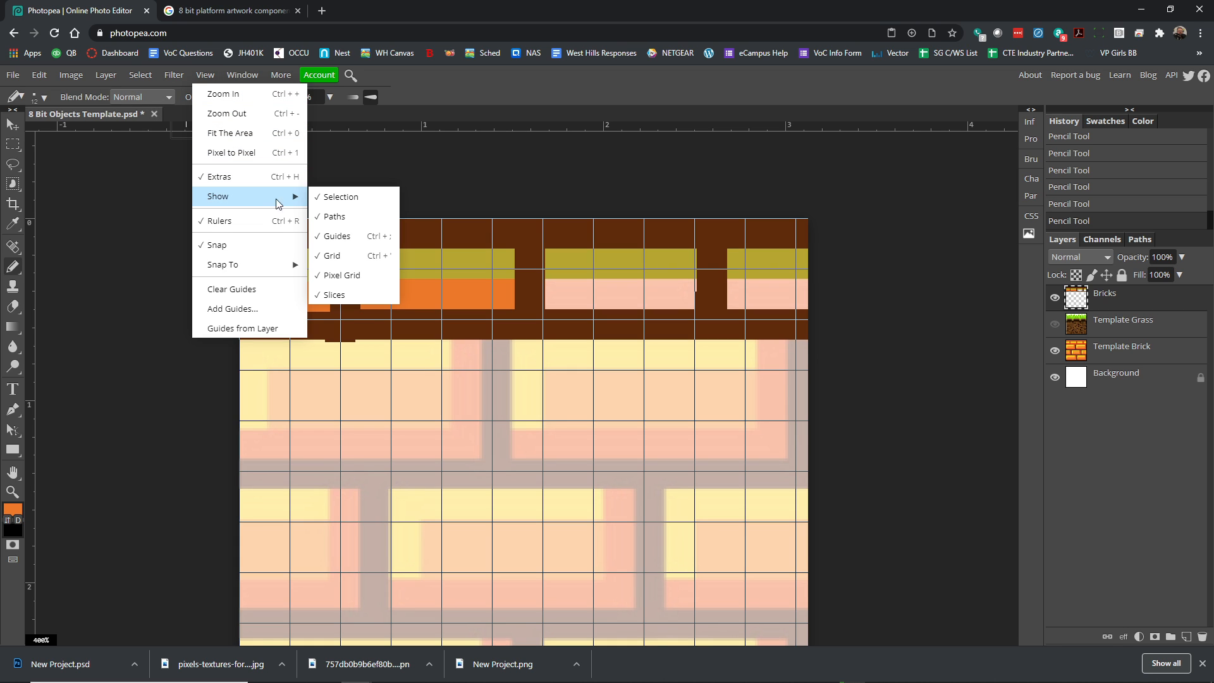
{"action": "left_click", "coordinate": [353, 253]}
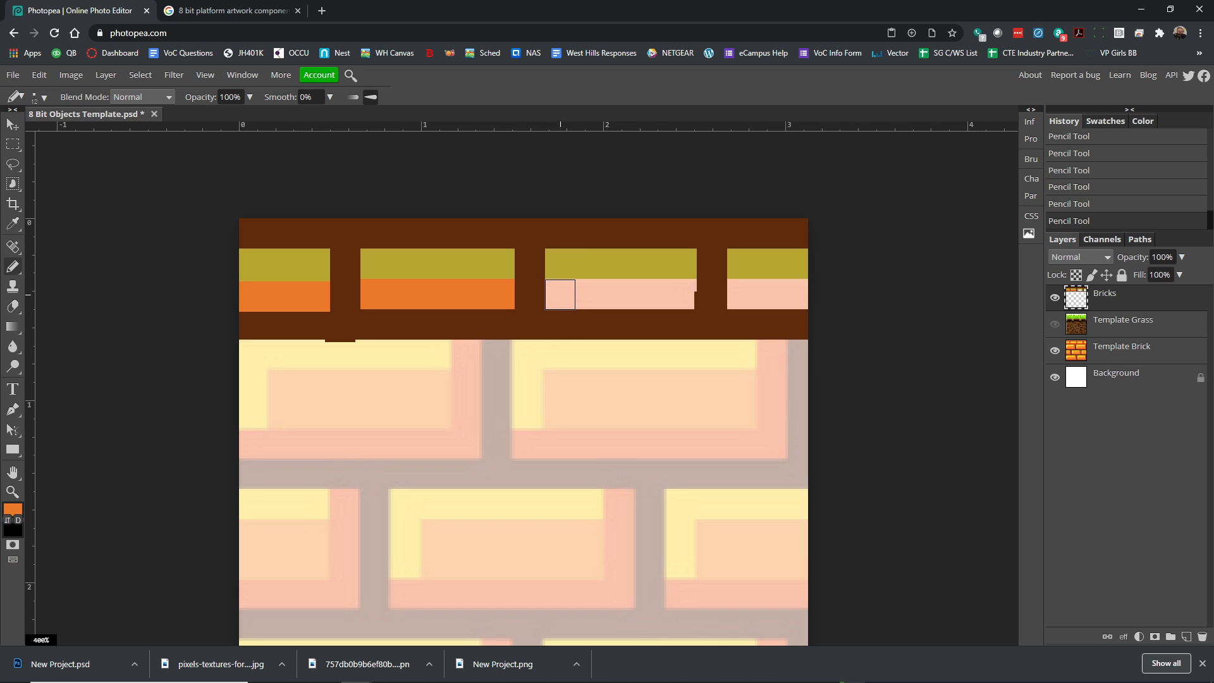
Step: Paint the lower strips of the third and fourth top-row bricks orange and close the thin gap in the first brick
{"action": "left_click_drag", "start_coordinate": [560, 294], "coordinate": [685, 295]}
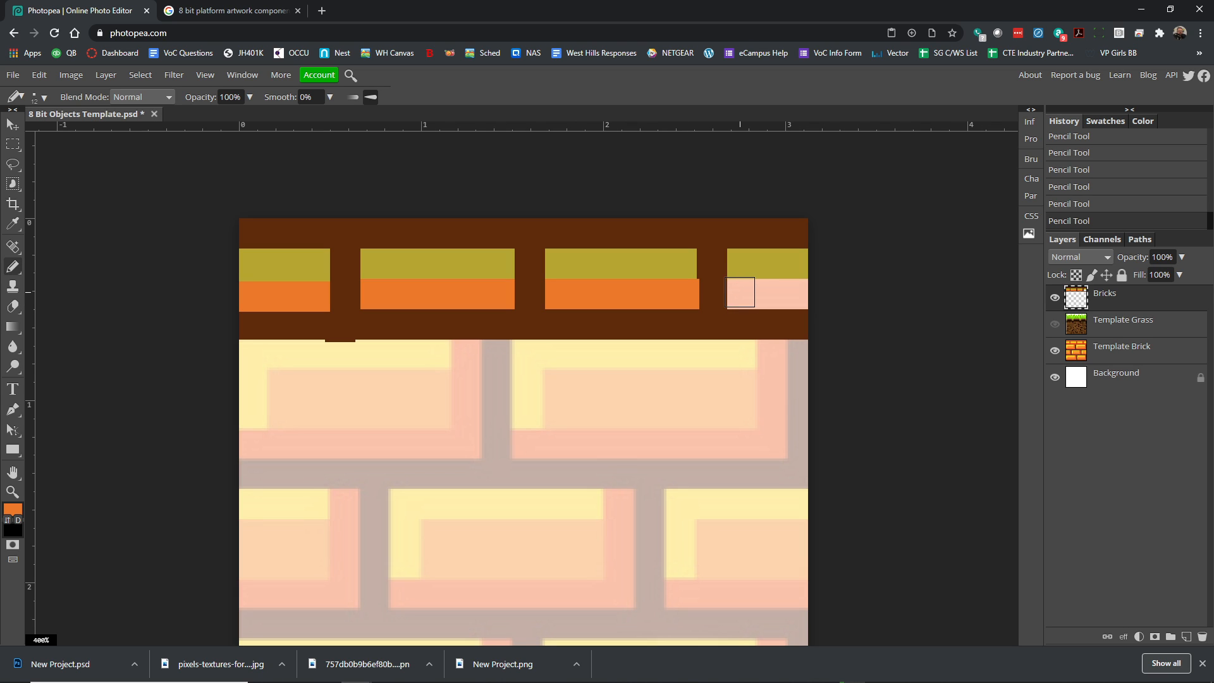
{"action": "left_click_drag", "start_coordinate": [741, 293], "coordinate": [822, 290]}
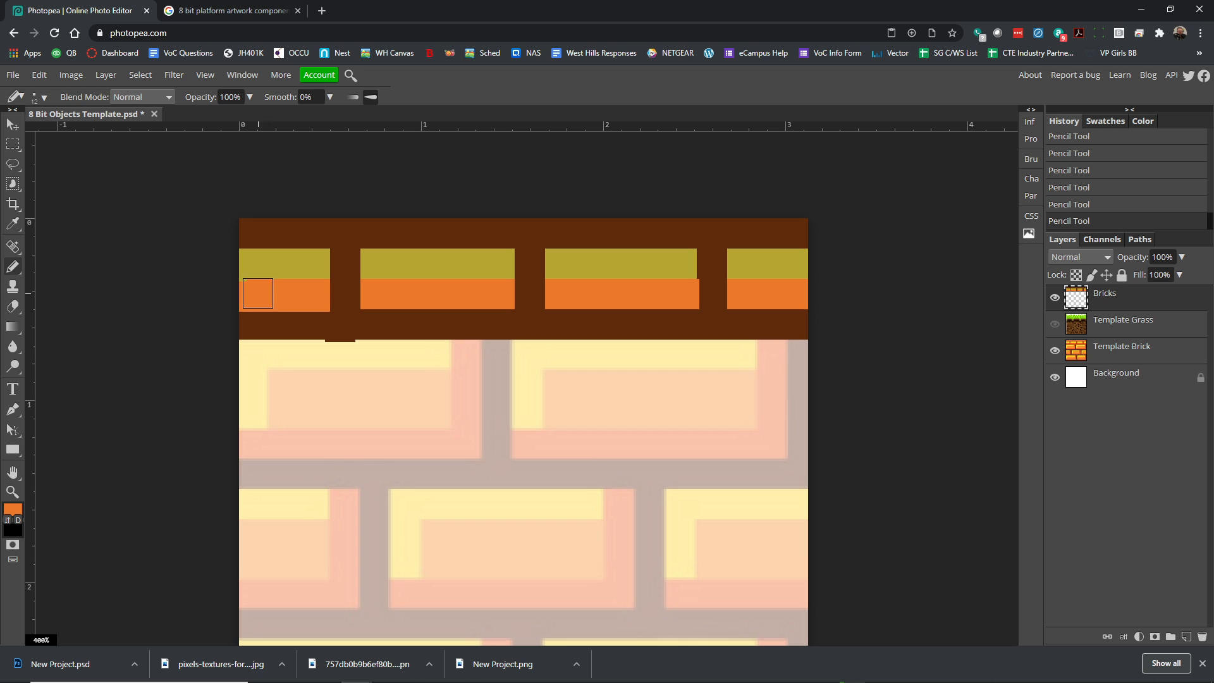
{"action": "left_click", "coordinate": [250, 293]}
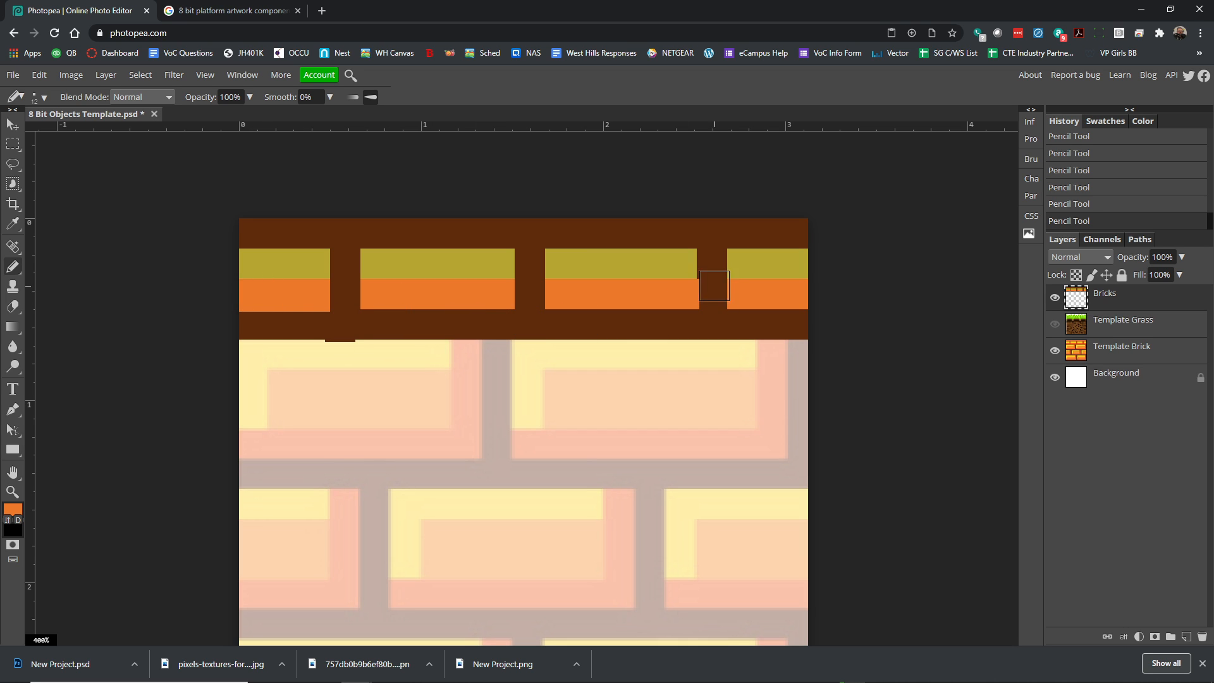
Step: Sample the dark brown mortar color and clean up the mortar edges below the first brick and between the third and fourth bricks
{"action": "left_click", "coordinate": [13, 224]}
{"action": "left_click", "coordinate": [350, 276]}
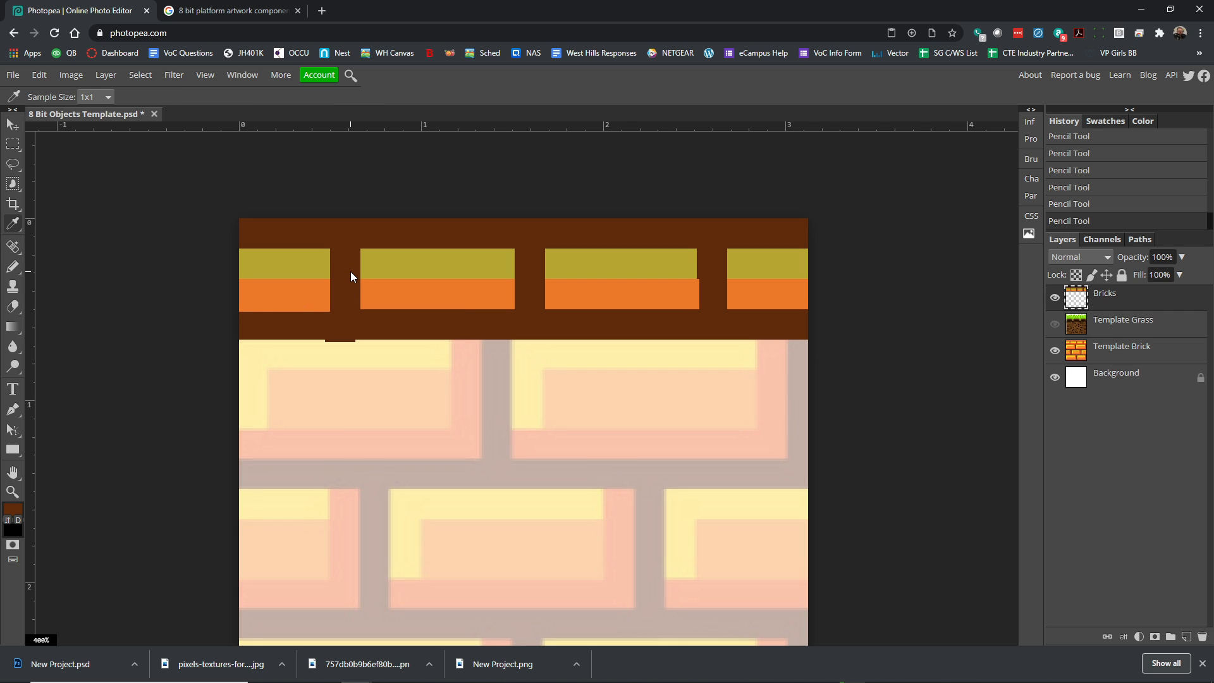
{"action": "left_click", "coordinate": [17, 267]}
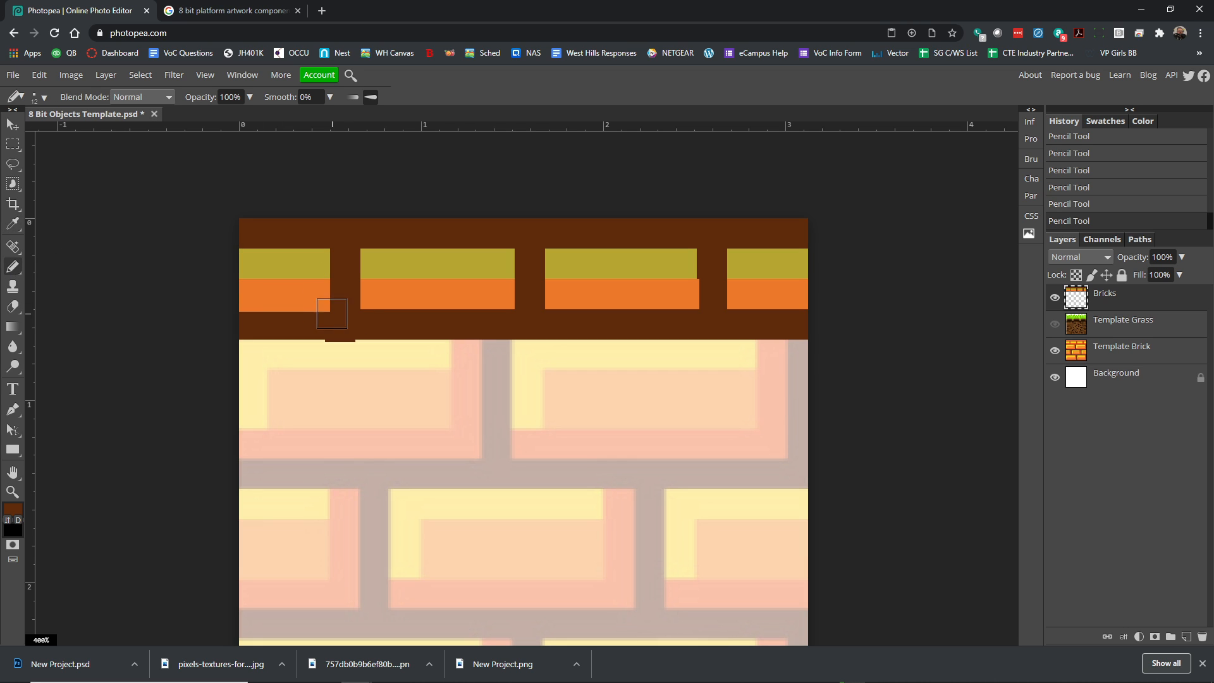
{"action": "left_click_drag", "start_coordinate": [334, 324], "coordinate": [231, 323]}
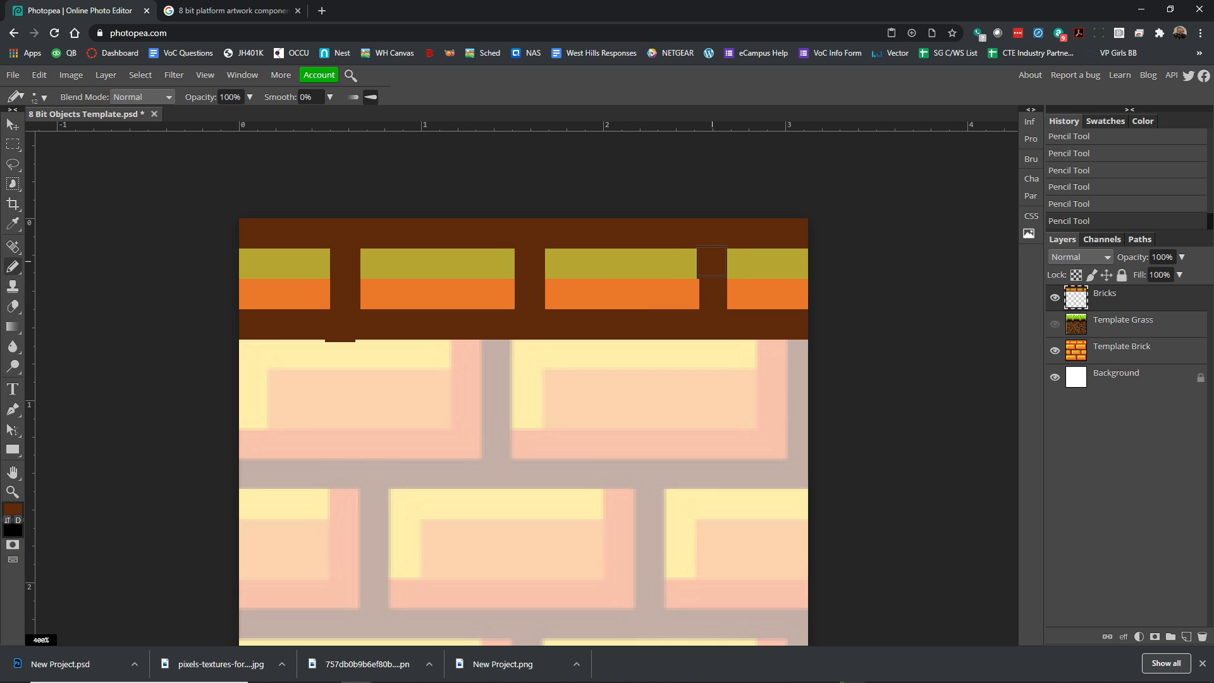
{"action": "left_click_drag", "start_coordinate": [712, 261], "coordinate": [711, 307]}
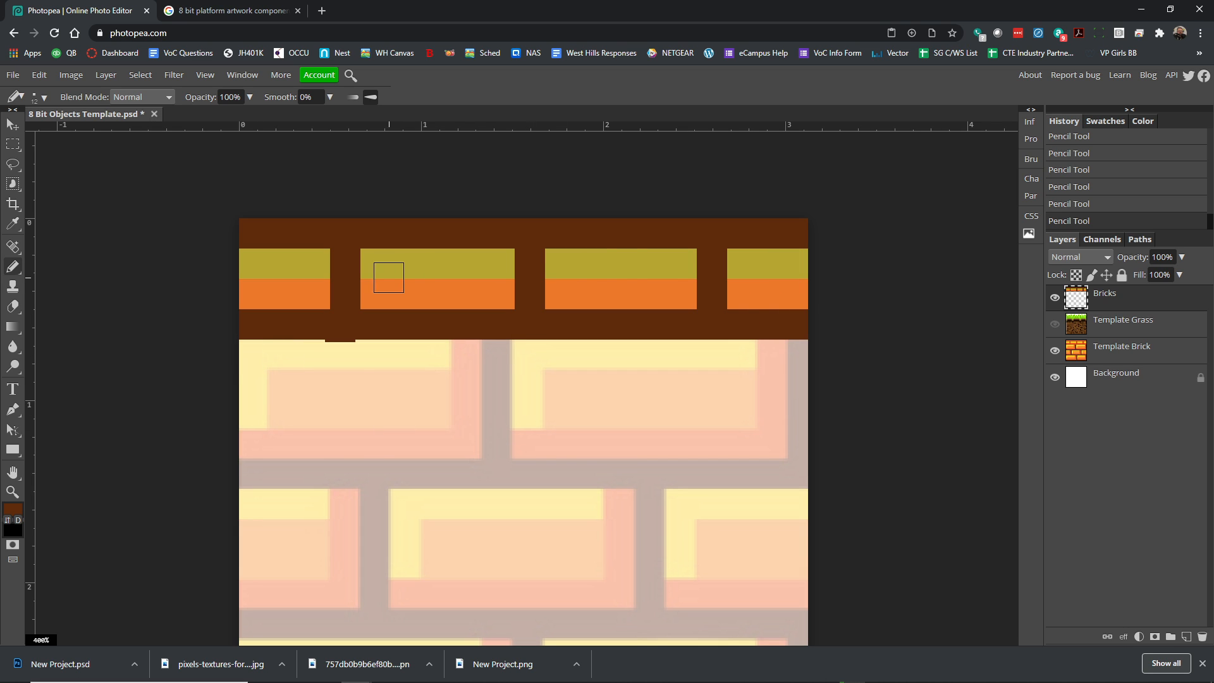
Step: Change the foreground color to bright yellow for the second row of bricks
{"action": "scroll", "coordinate": [504, 388], "scroll_direction": "down", "scroll_amount": 3}
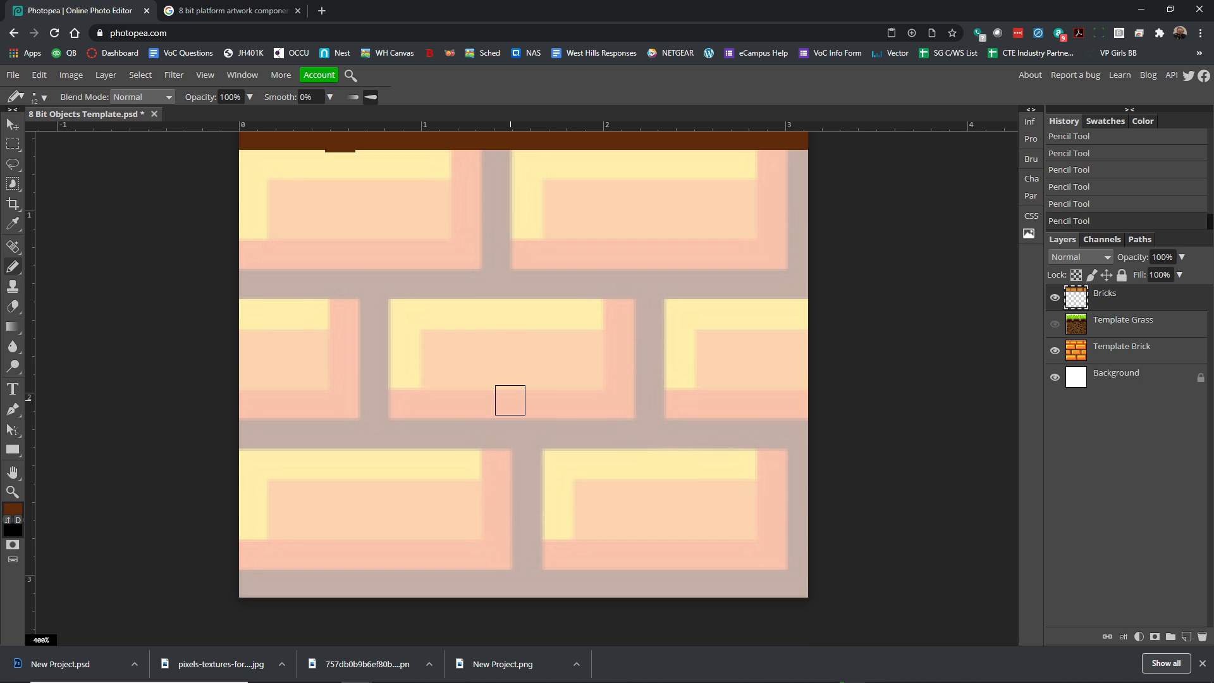
{"action": "scroll", "coordinate": [506, 399], "scroll_direction": "up", "scroll_amount": 1}
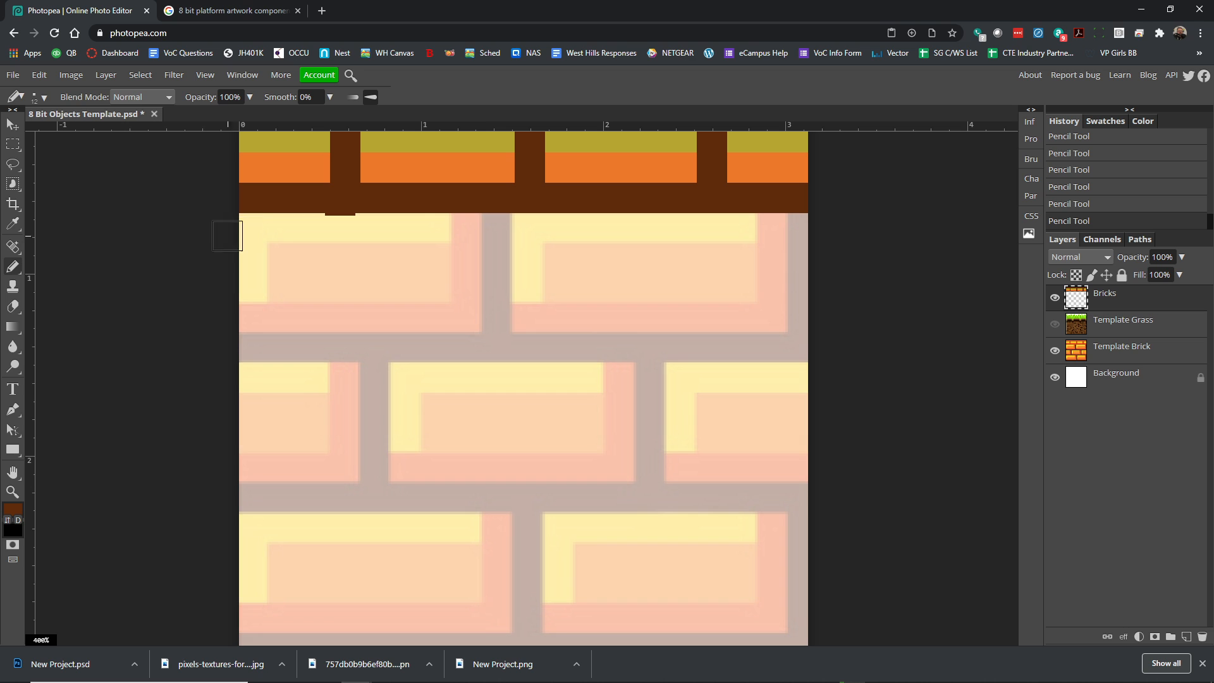
{"action": "left_click", "coordinate": [13, 511]}
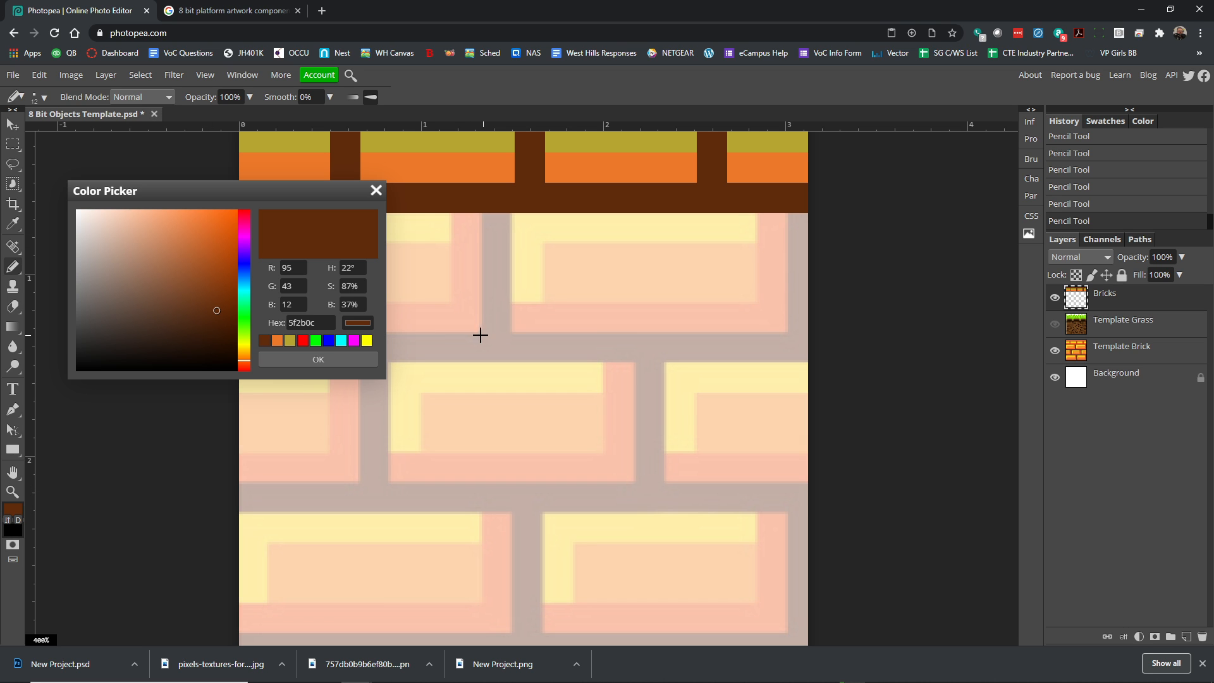
{"action": "mouse_move", "coordinate": [244, 332]}
{"action": "left_mouse_down"}
{"action": "mouse_move", "coordinate": [247, 356]}
{"action": "mouse_move", "coordinate": [245, 344]}
{"action": "left_mouse_up"}
{"action": "left_click", "coordinate": [227, 245]}
{"action": "left_click_drag", "start_coordinate": [226, 246], "coordinate": [219, 239]}
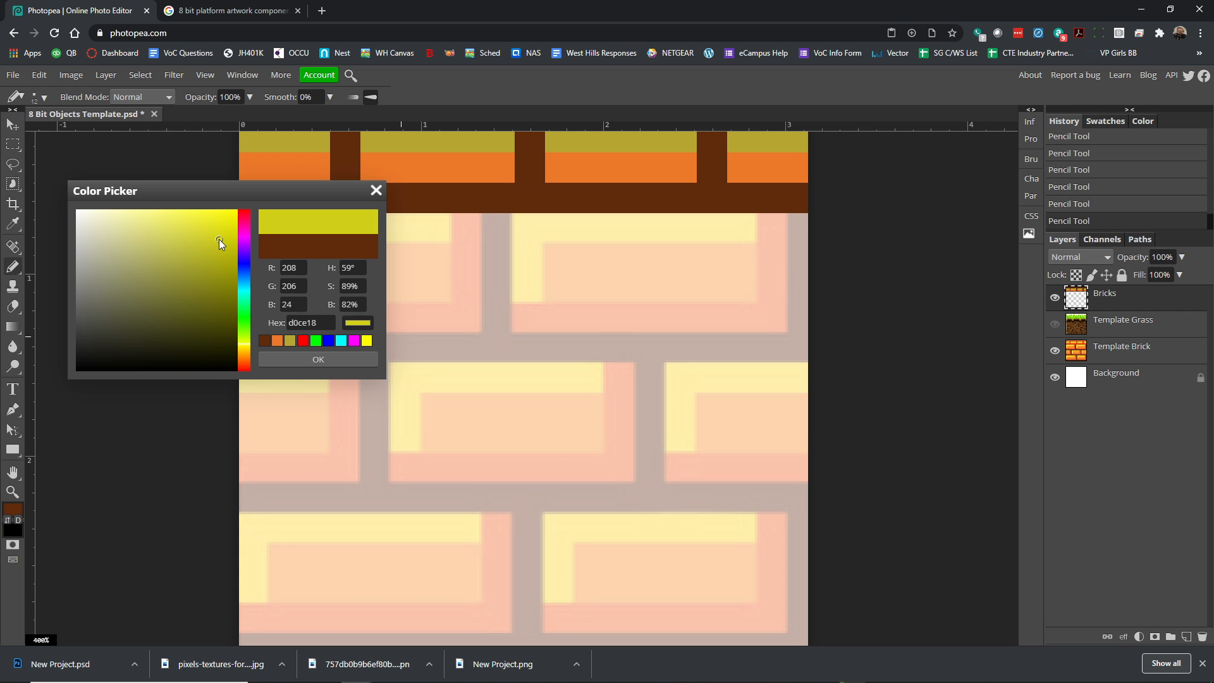
{"action": "left_click", "coordinate": [220, 235]}
{"action": "left_click", "coordinate": [331, 359]}
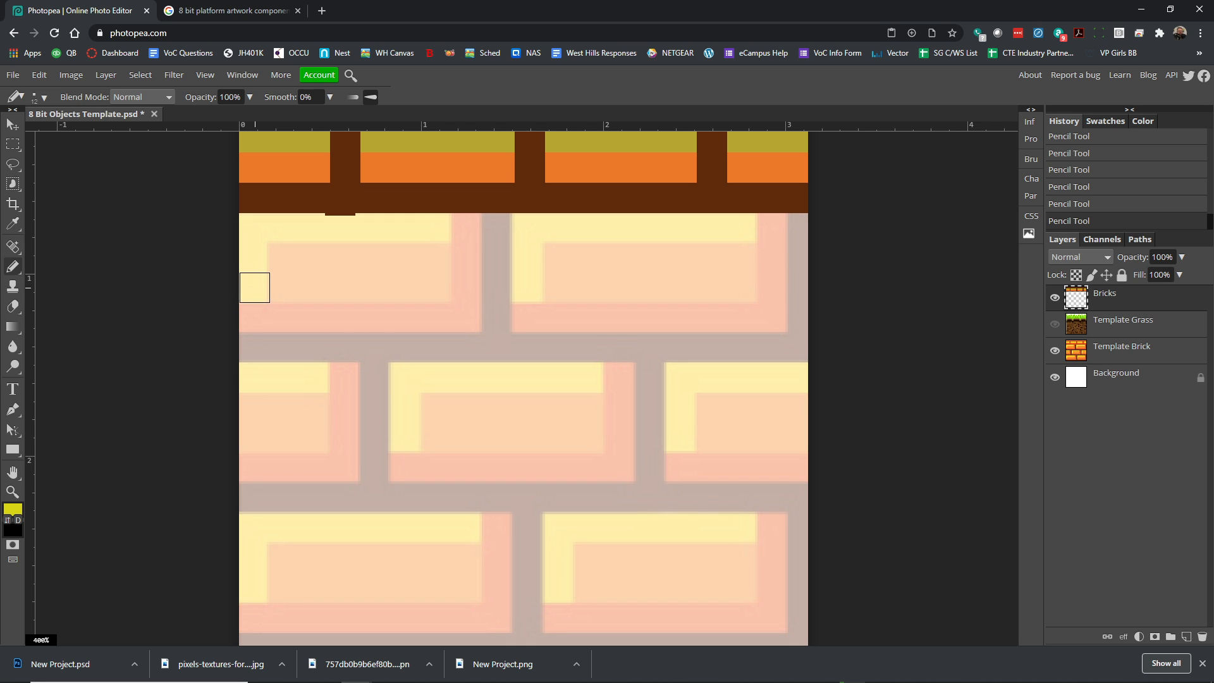
{"action": "left_click_drag", "start_coordinate": [253, 287], "coordinate": [254, 229]}
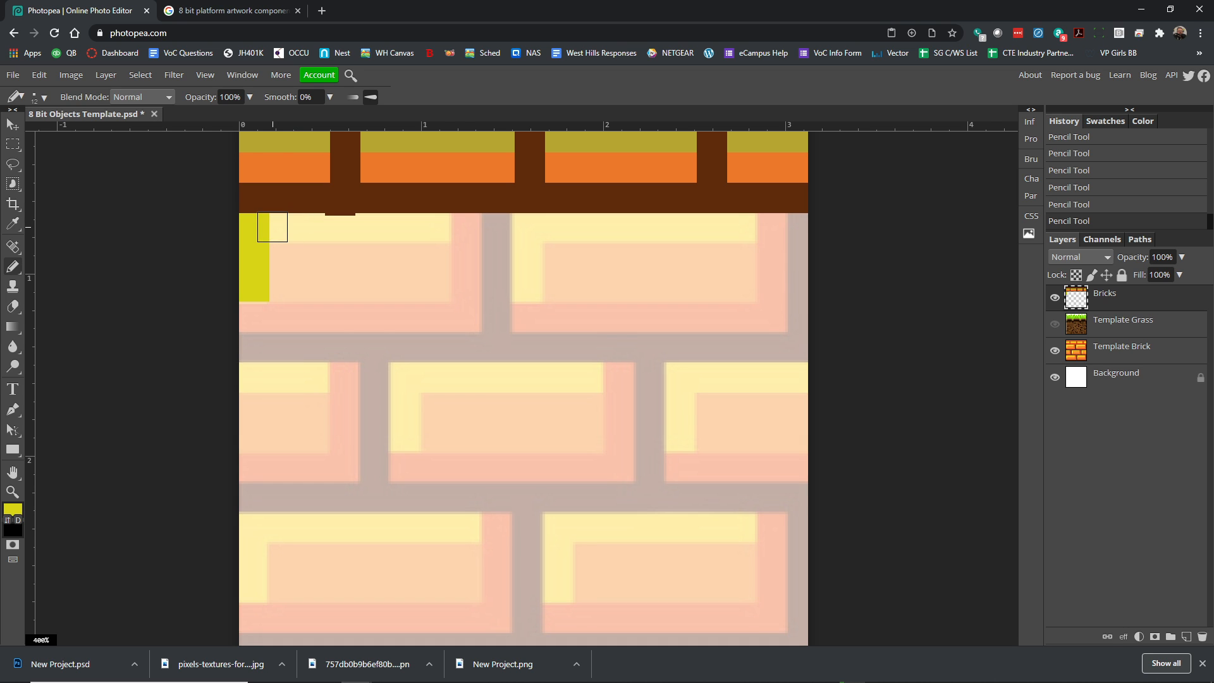
{"action": "left_click", "coordinate": [39, 75]}
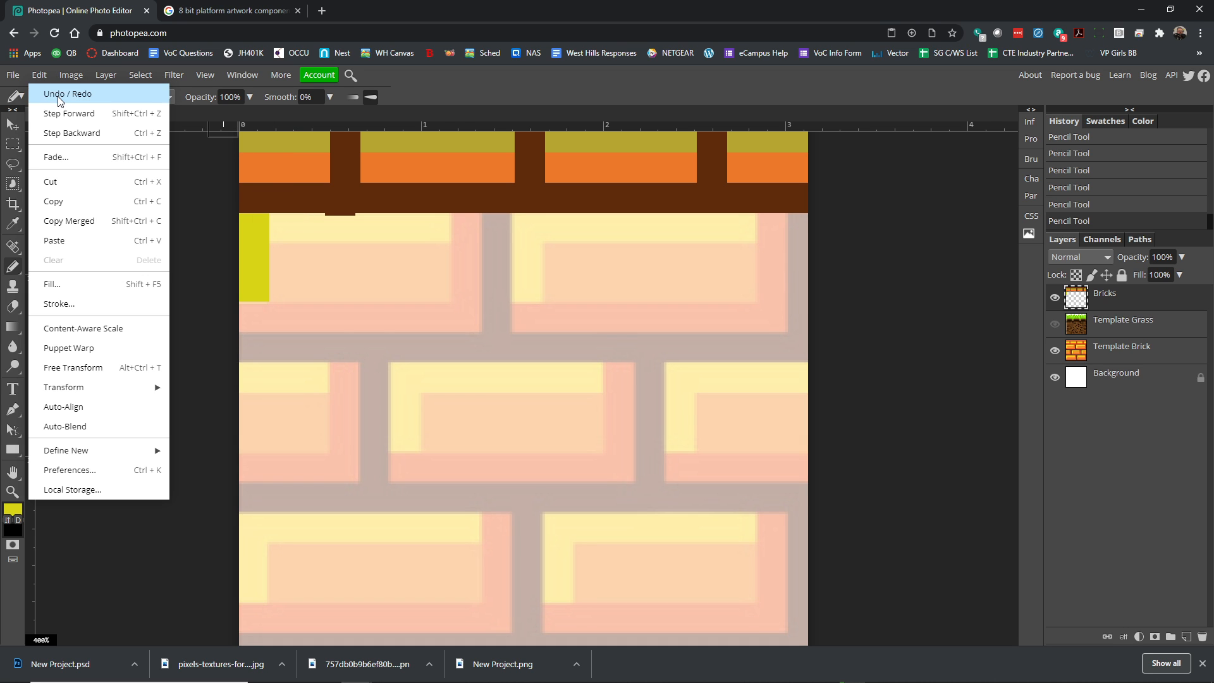
{"action": "left_click", "coordinate": [60, 95]}
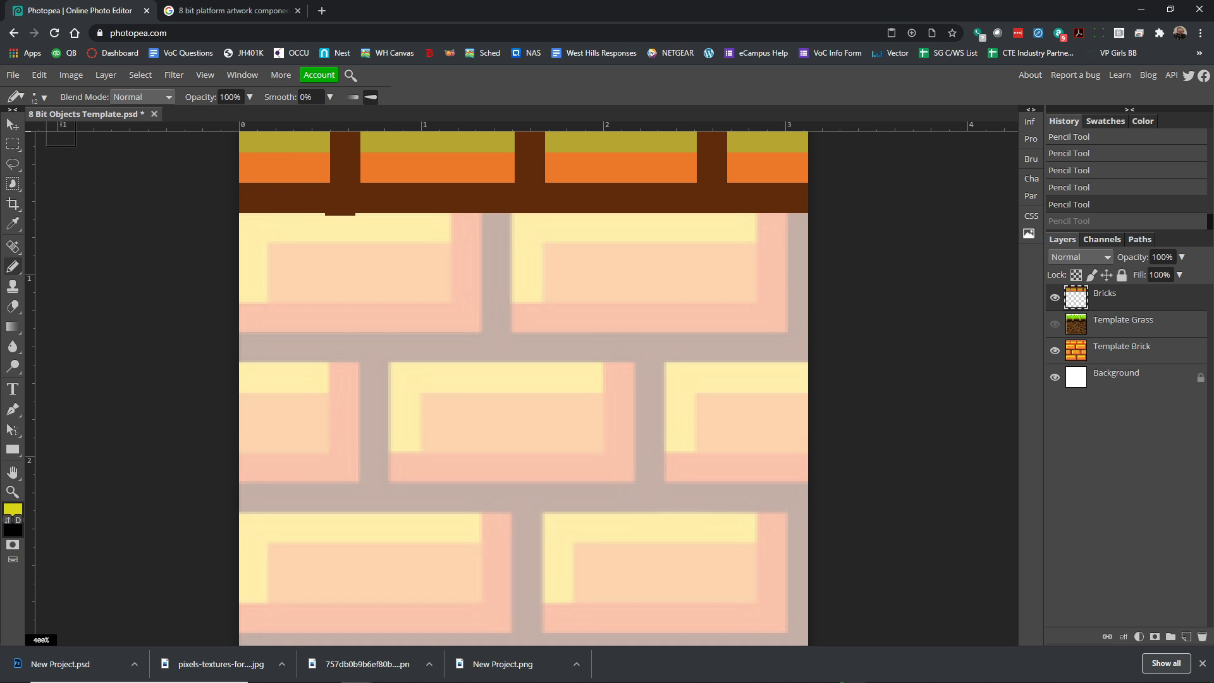
Step: Change the foreground color to dark red, hex 9f2e22
{"action": "left_click", "coordinate": [13, 510]}
{"action": "left_click", "coordinate": [290, 342]}
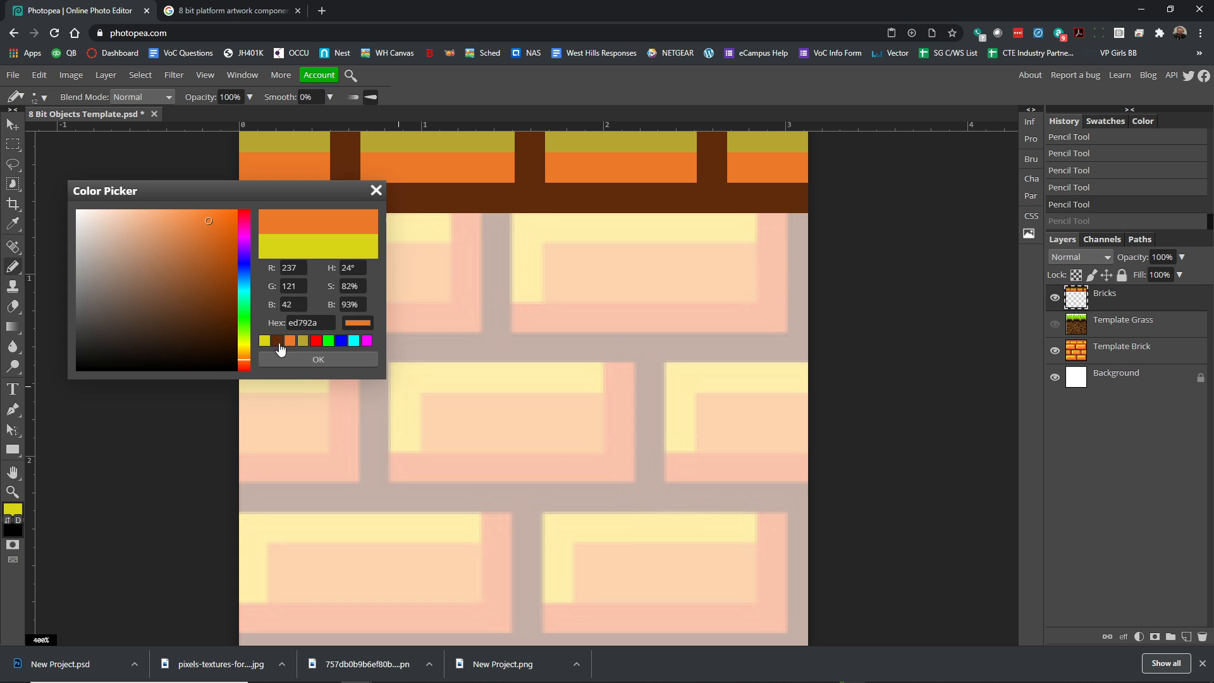
{"action": "left_click", "coordinate": [246, 368]}
{"action": "mouse_move", "coordinate": [214, 338]}
{"action": "left_mouse_down"}
{"action": "mouse_move", "coordinate": [222, 290]}
{"action": "mouse_move", "coordinate": [202, 271]}
{"action": "left_mouse_up"}
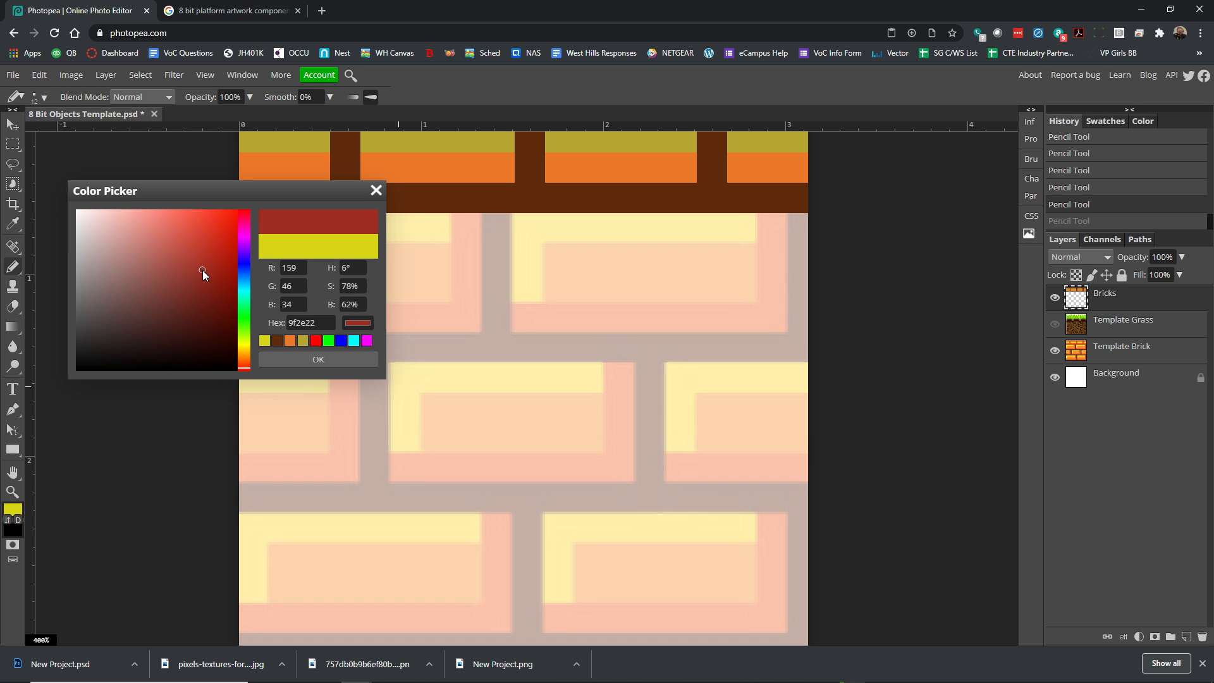
{"action": "left_click", "coordinate": [328, 358]}
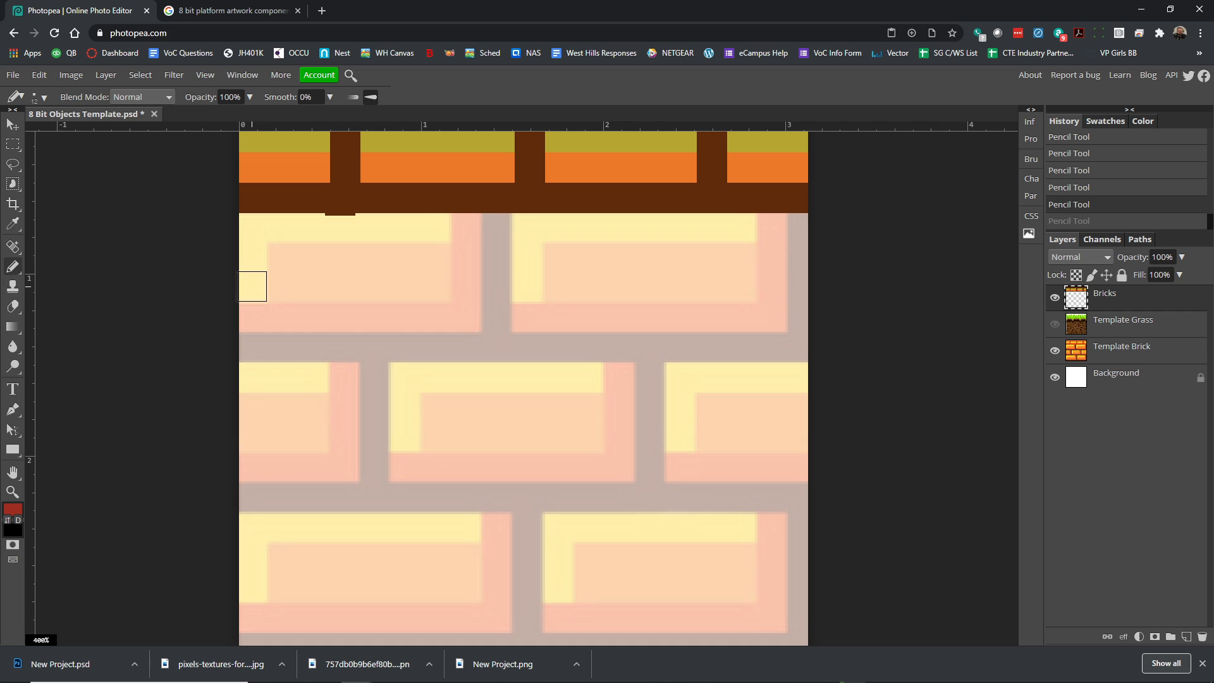
Step: Paint the left and top border strips of the first brick in the second row dark red, redoing the uneven top strip
{"action": "left_click_drag", "start_coordinate": [253, 288], "coordinate": [253, 232]}
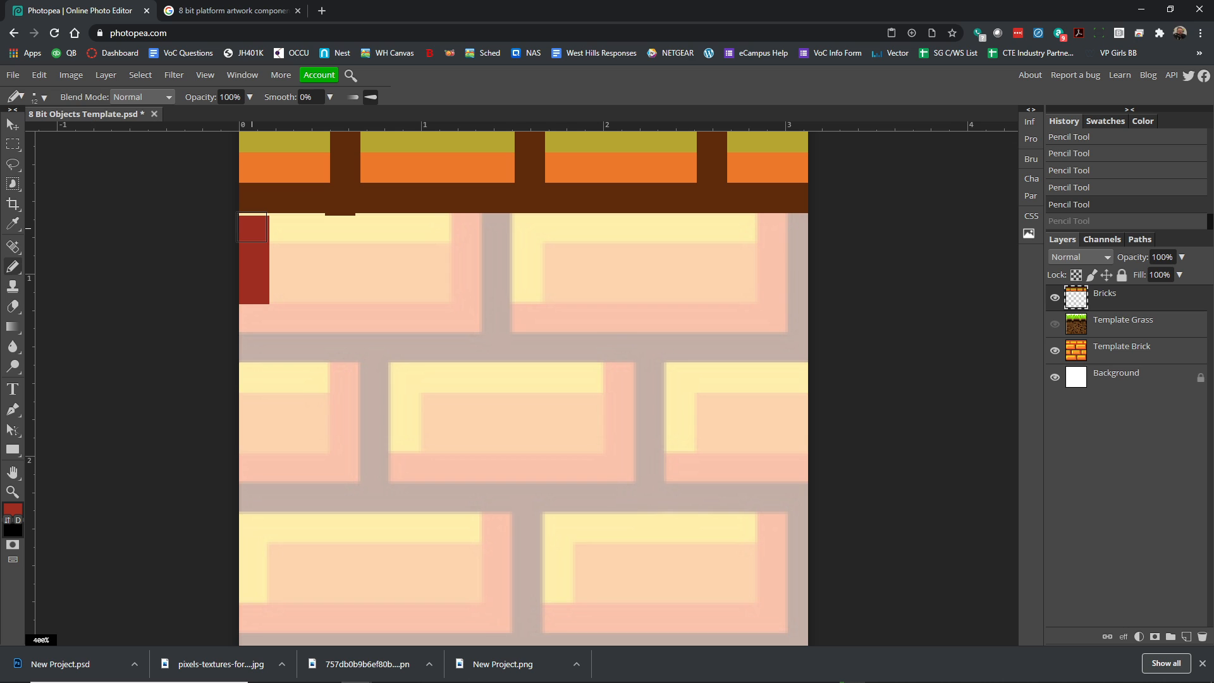
{"action": "left_click", "coordinate": [252, 227]}
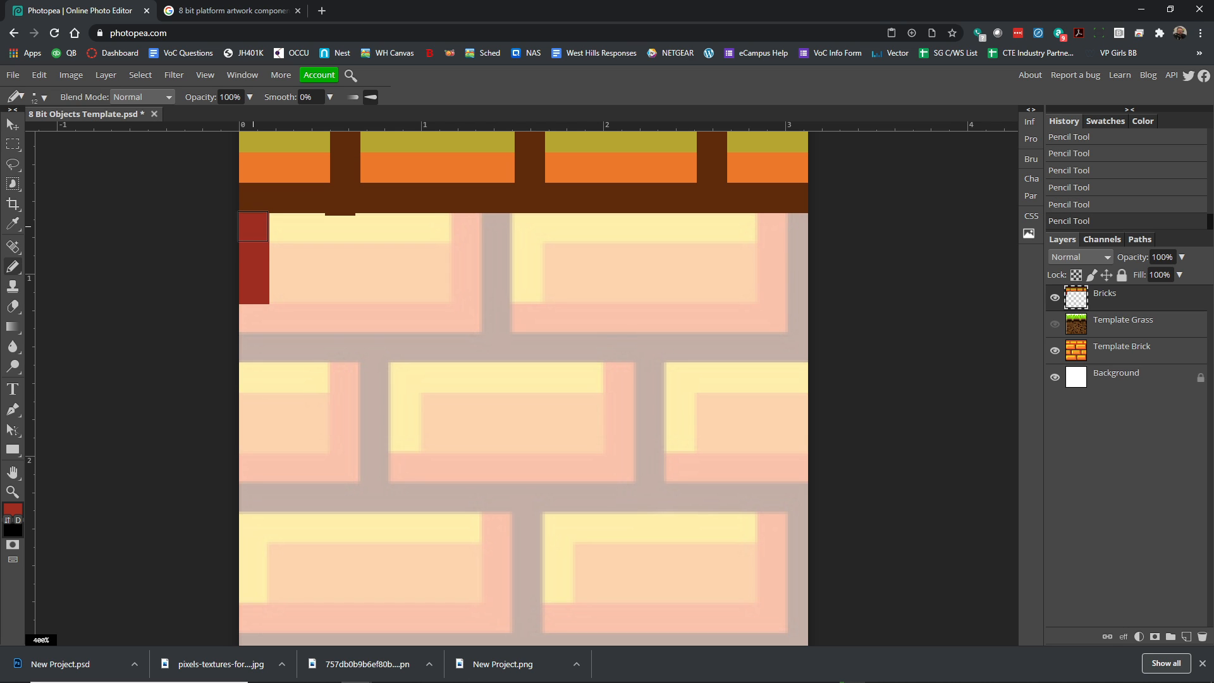
{"action": "left_click_drag", "start_coordinate": [253, 227], "coordinate": [439, 223]}
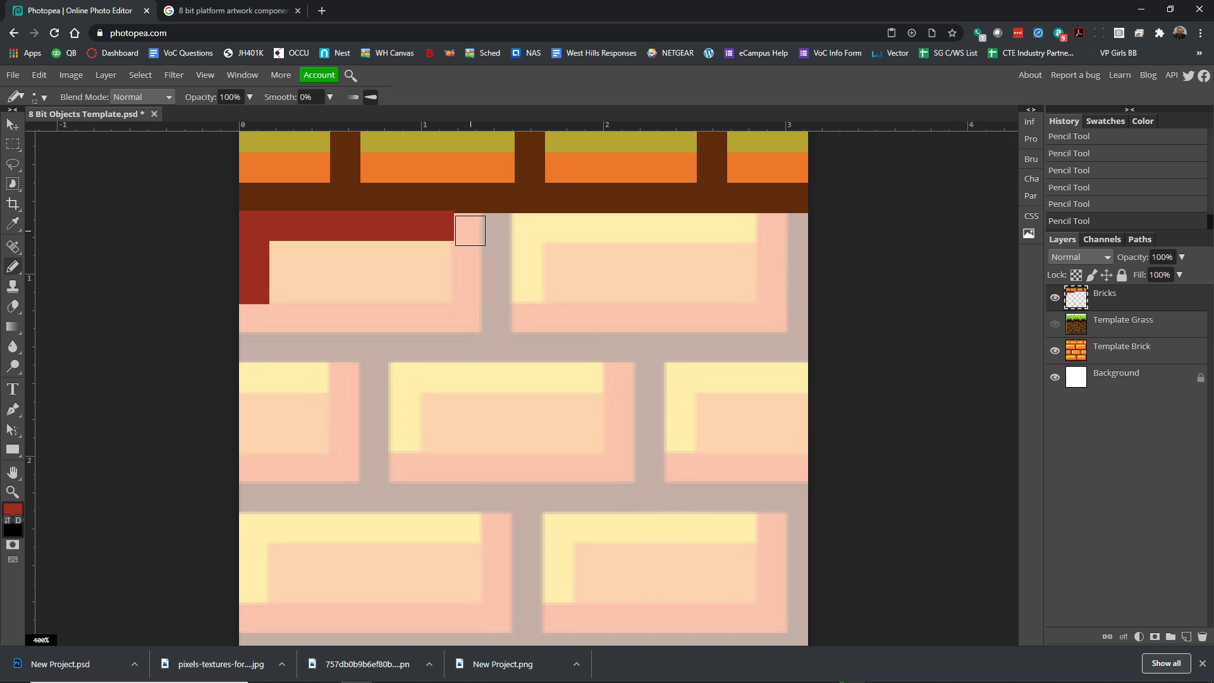
{"action": "key", "text": "ctrl+z"}
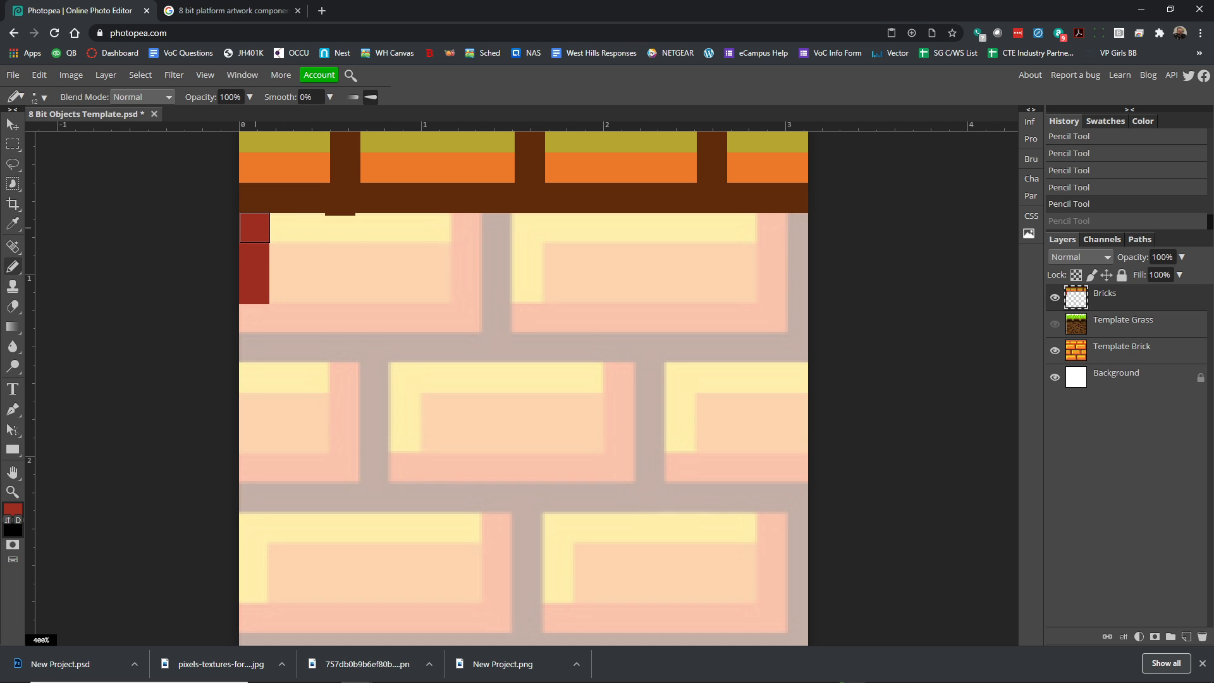
{"action": "left_click_drag", "start_coordinate": [254, 227], "coordinate": [437, 229]}
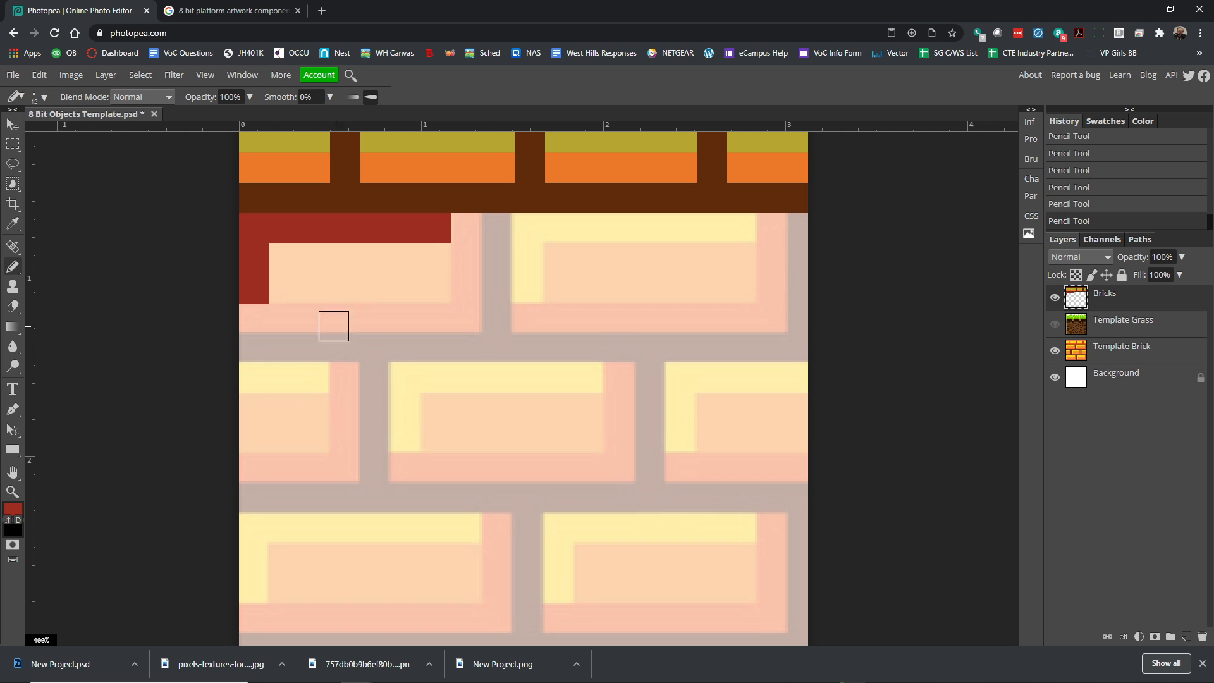
Step: Change the foreground color to a much darker red and paint the bottom and right border strips of the second row's first brick
{"action": "left_click", "coordinate": [13, 509]}
{"action": "left_click_drag", "start_coordinate": [187, 294], "coordinate": [203, 321]}
{"action": "left_click", "coordinate": [304, 360]}
{"action": "left_click_drag", "start_coordinate": [254, 317], "coordinate": [468, 315]}
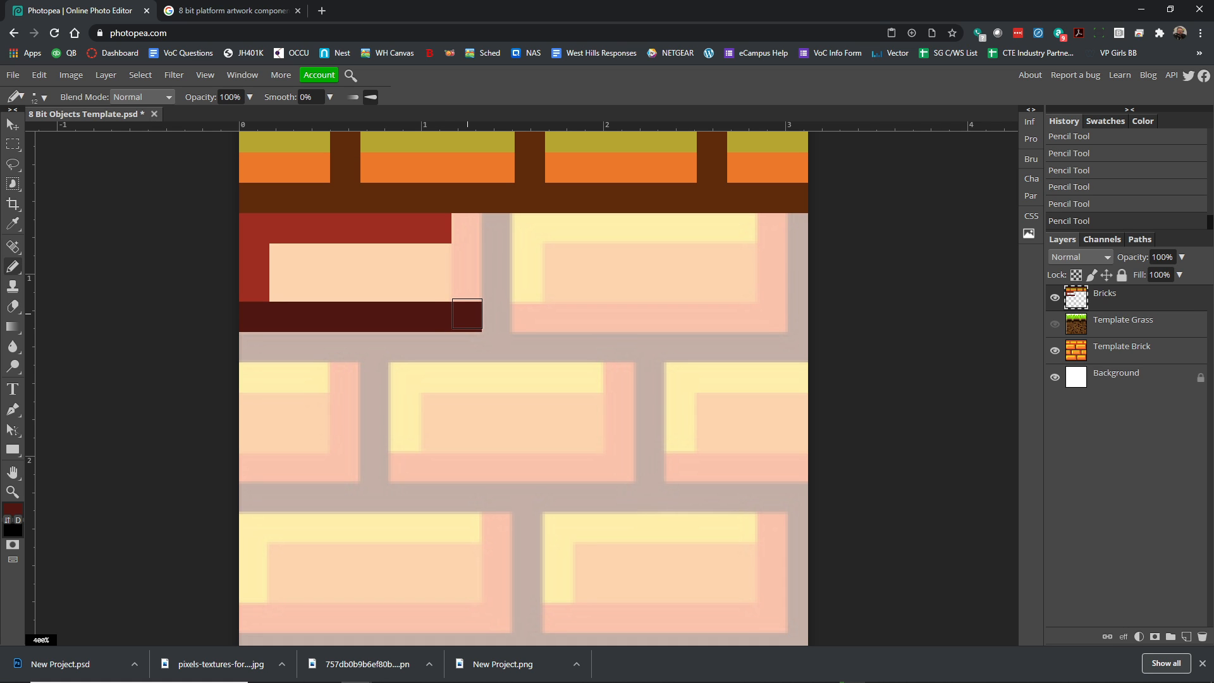
{"action": "left_click_drag", "start_coordinate": [467, 315], "coordinate": [466, 227]}
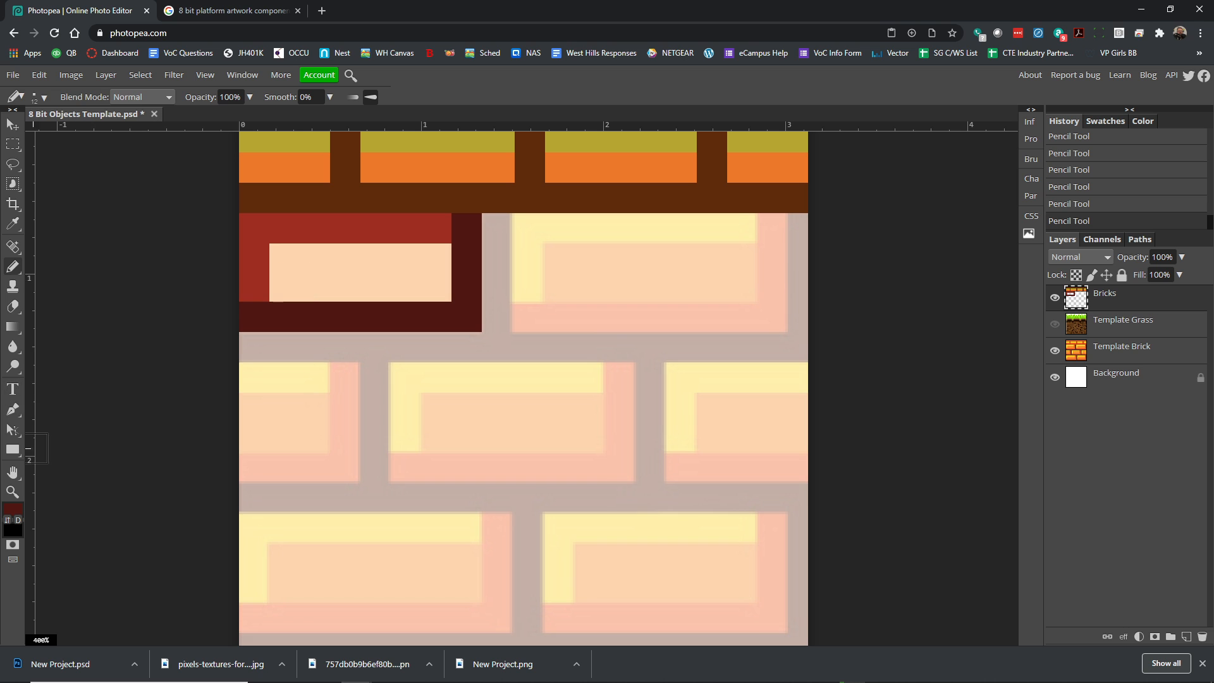
Step: Change the foreground color to a lighter, softer red and fill the inner face of the second row's first brick
{"action": "left_click", "coordinate": [13, 508]}
{"action": "mouse_move", "coordinate": [198, 301]}
{"action": "left_mouse_down"}
{"action": "mouse_move", "coordinate": [223, 222]}
{"action": "mouse_move", "coordinate": [162, 290]}
{"action": "mouse_move", "coordinate": [181, 263]}
{"action": "left_mouse_up"}
{"action": "left_click", "coordinate": [333, 358]}
{"action": "left_click_drag", "start_coordinate": [284, 258], "coordinate": [435, 264]}
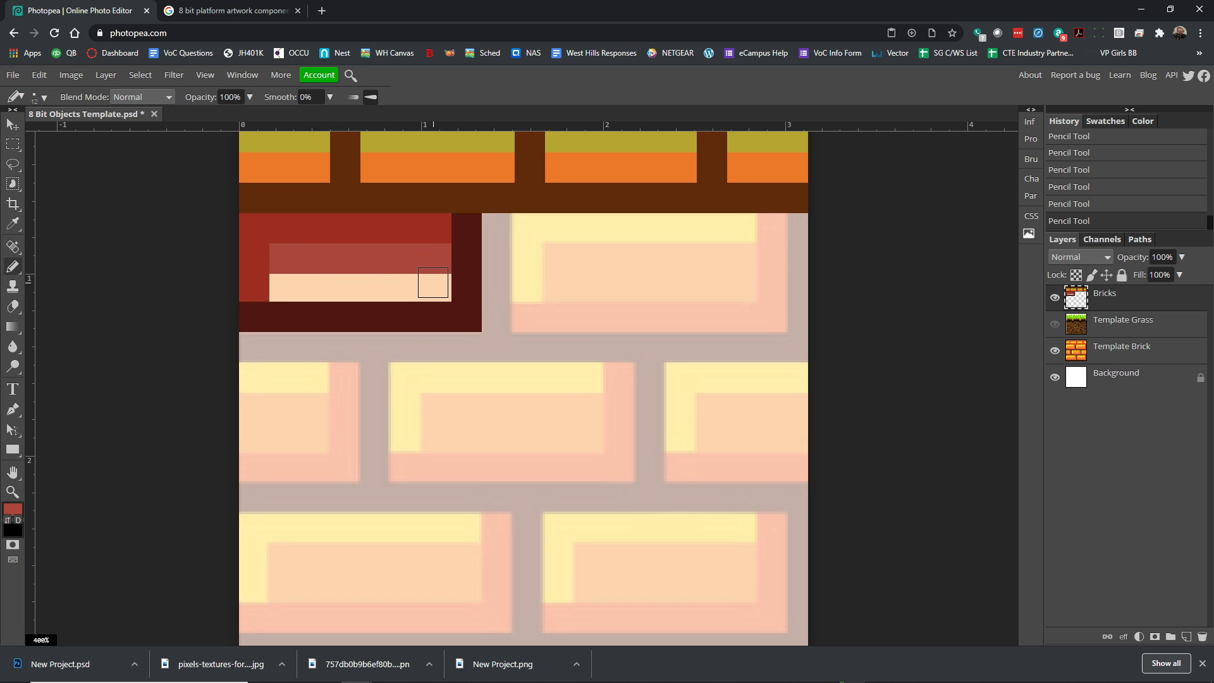
{"action": "left_click_drag", "start_coordinate": [436, 287], "coordinate": [285, 289]}
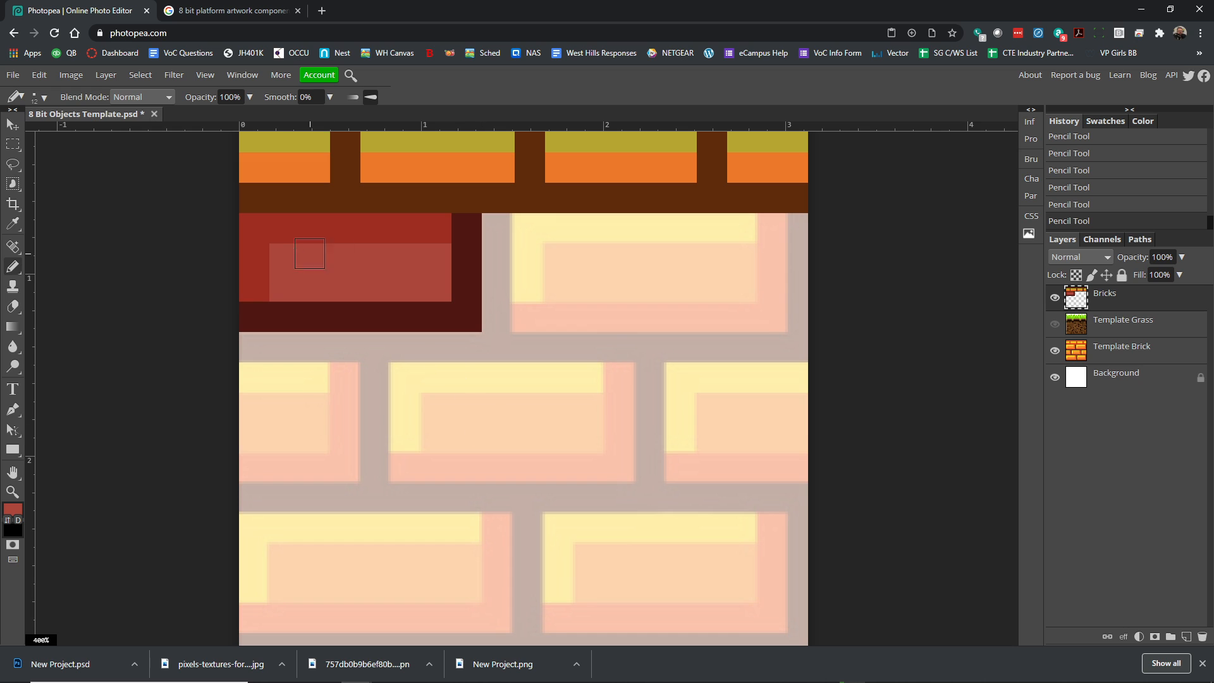
Step: Hide the Template Brick layer to examine the painted red brick on its own, and show the layer again
{"action": "scroll", "coordinate": [525, 252], "scroll_direction": "up", "scroll_amount": 2}
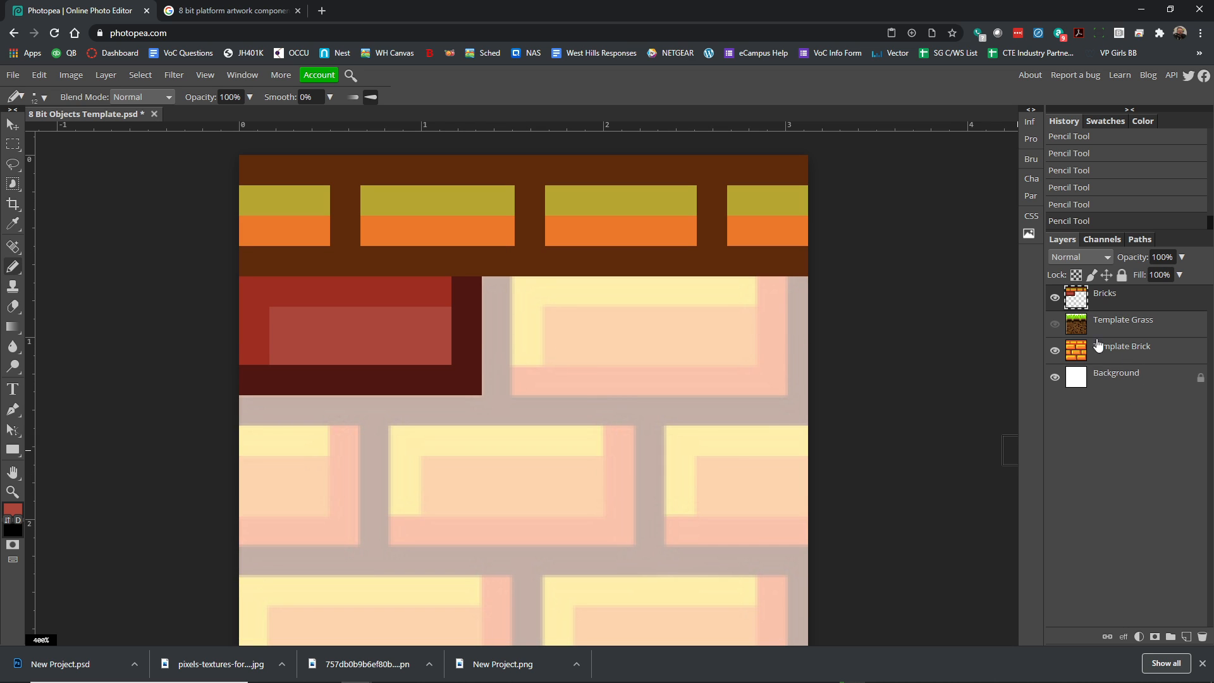
{"action": "left_click", "coordinate": [1055, 350]}
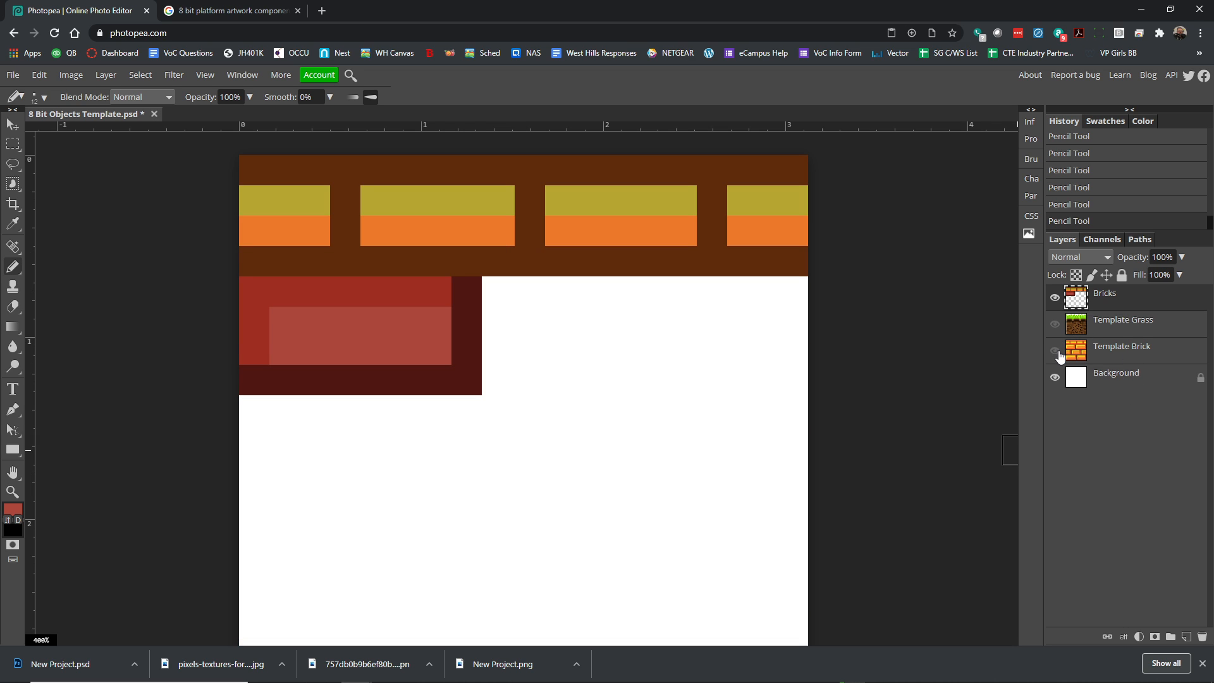
{"action": "left_click", "coordinate": [1056, 352]}
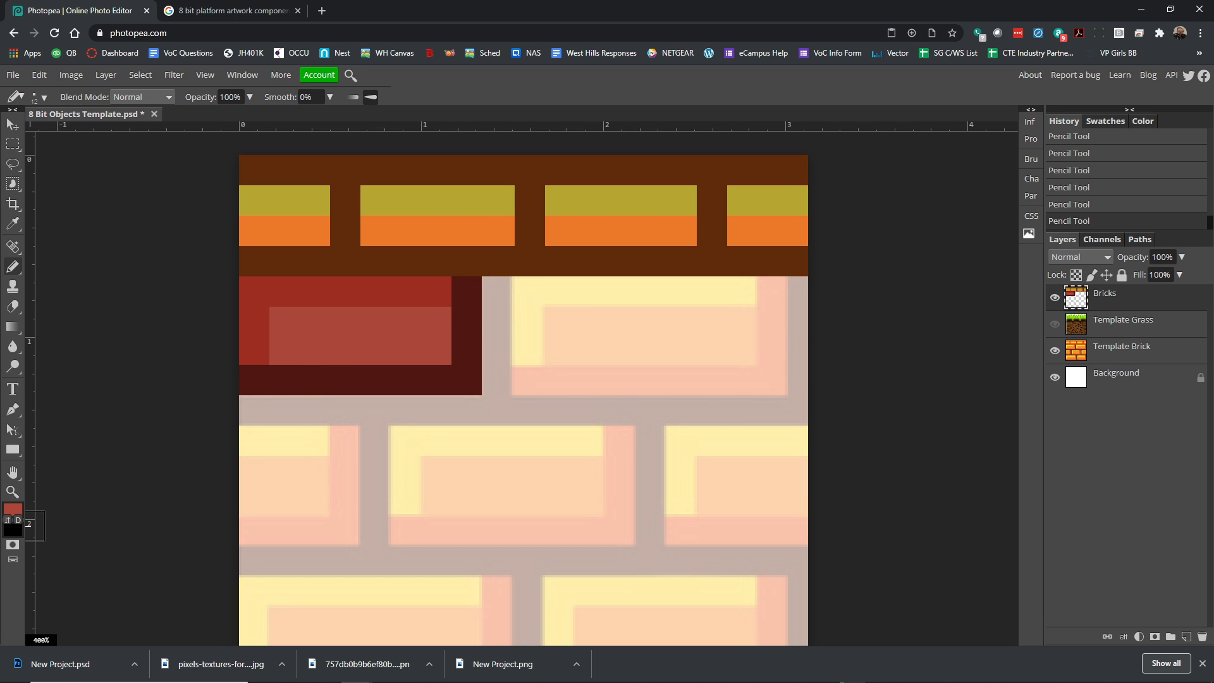
Step: Change the foreground color to a near-black red and paint the vertical mortar strip beside the second row's first brick
{"action": "left_click", "coordinate": [12, 508]}
{"action": "left_click", "coordinate": [222, 317]}
{"action": "left_click_drag", "start_coordinate": [221, 317], "coordinate": [223, 347]}
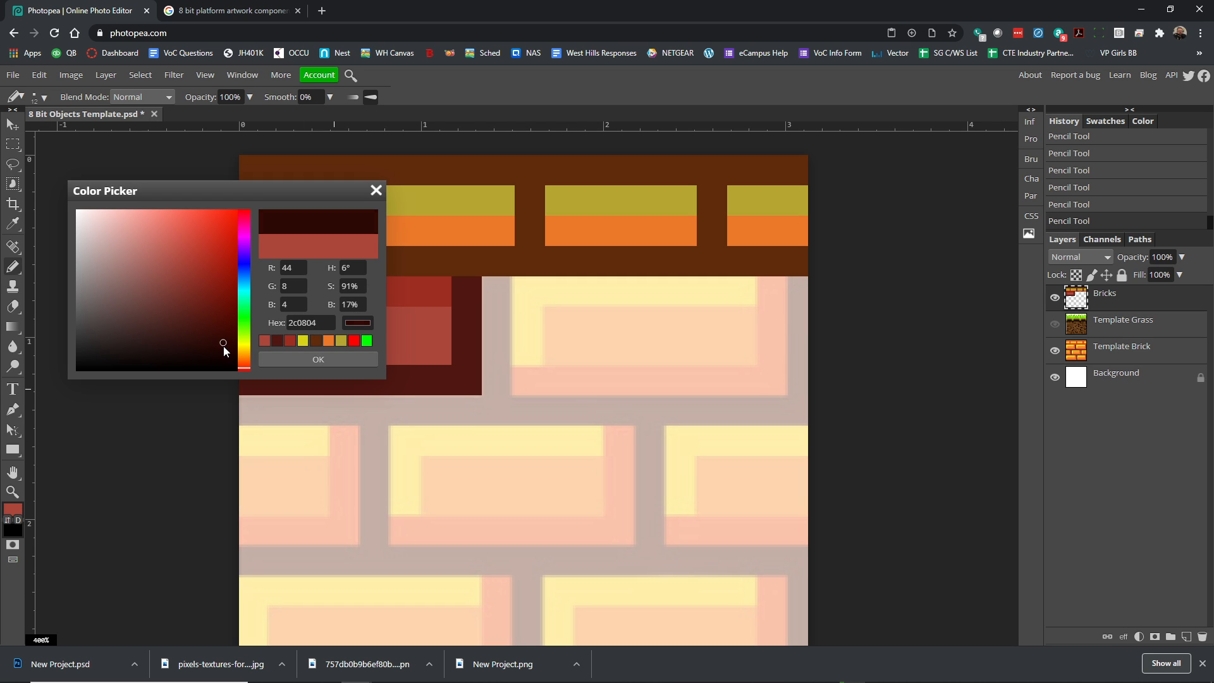
{"action": "left_click", "coordinate": [280, 362]}
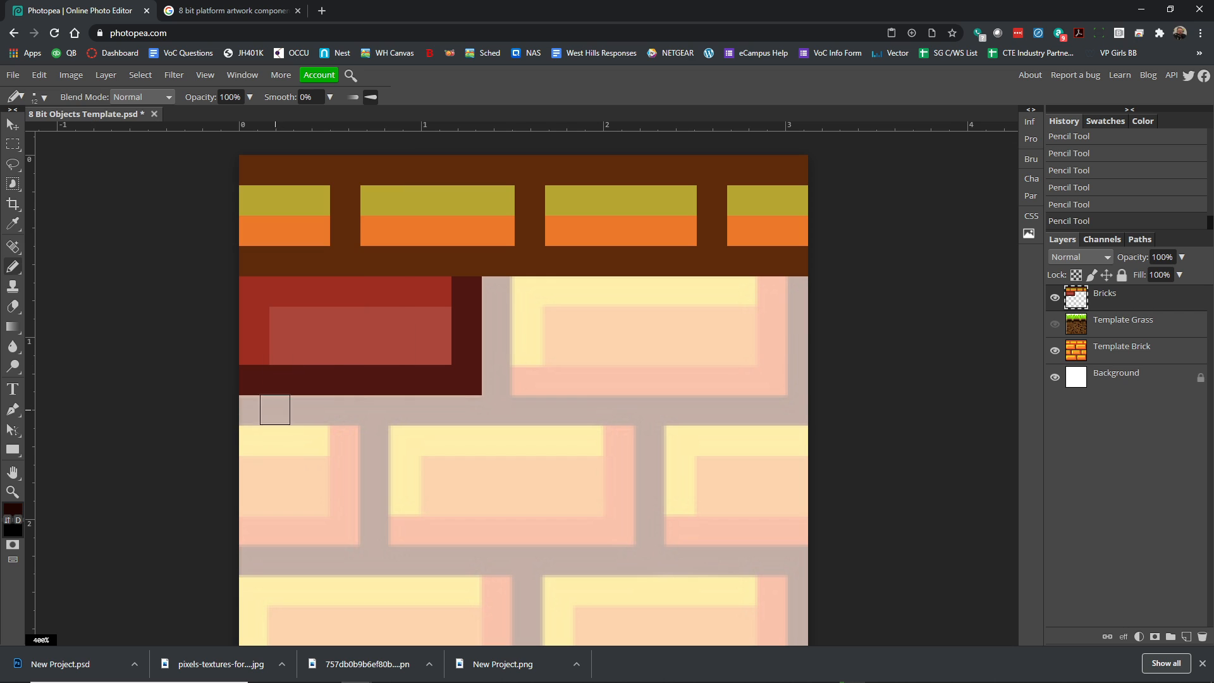
{"action": "left_click", "coordinate": [498, 293]}
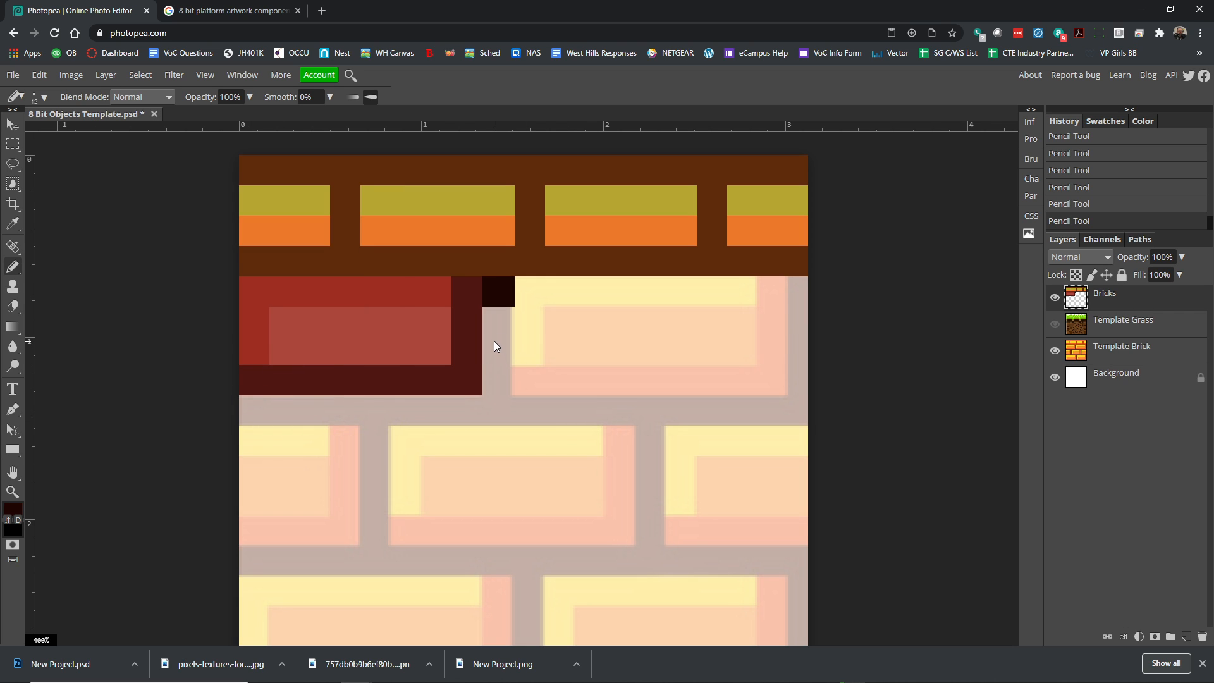
{"action": "key", "text": "ctrl+z"}
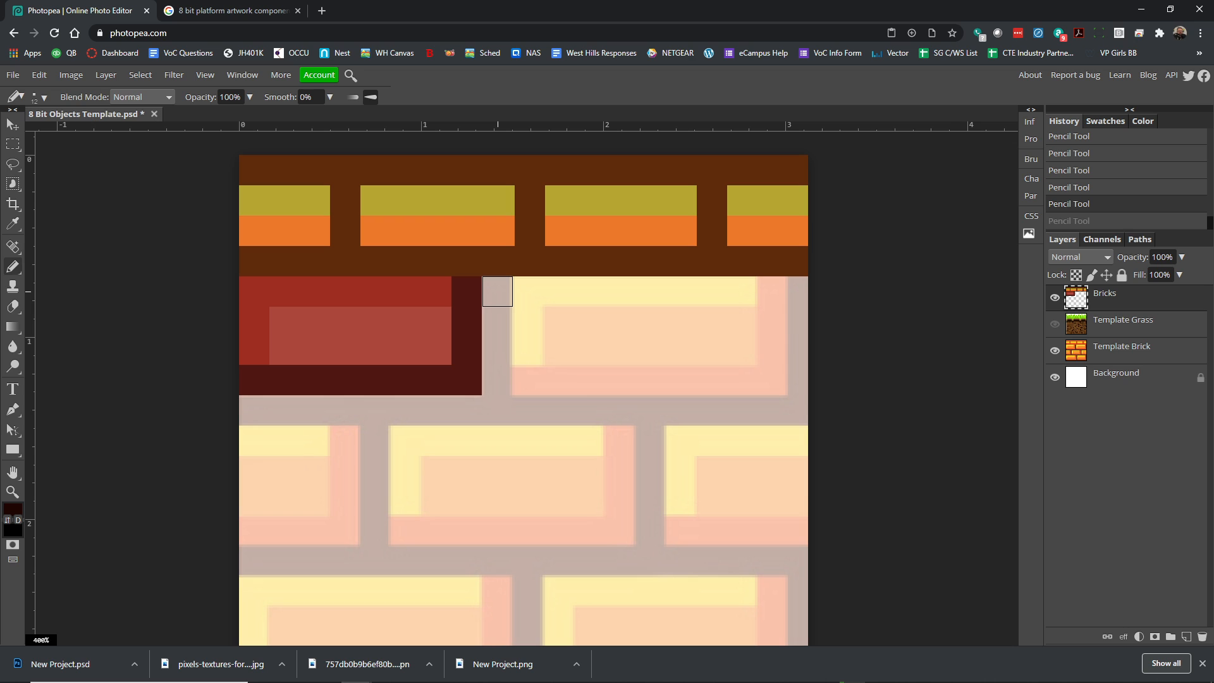
{"action": "left_click_drag", "start_coordinate": [497, 292], "coordinate": [502, 412]}
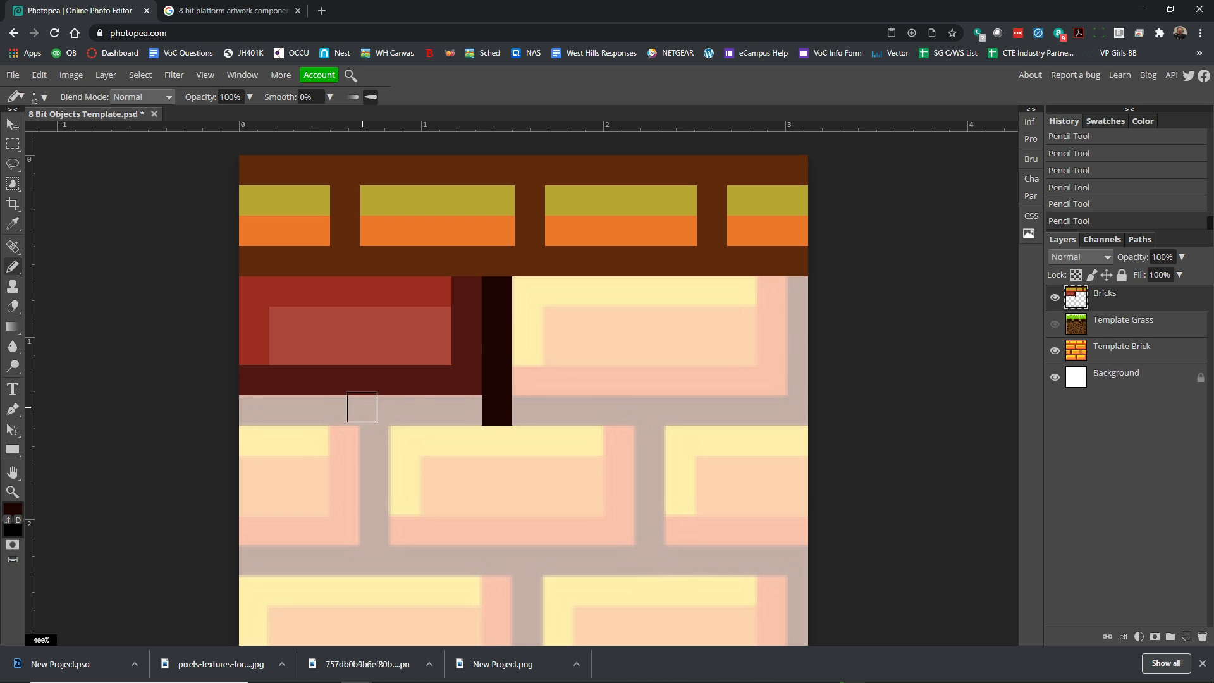
Step: Paint the horizontal mortar strip below the second row's first brick near-black red, undoing the uneven first strokes
{"action": "left_click", "coordinate": [246, 411]}
{"action": "left_click_drag", "start_coordinate": [246, 411], "coordinate": [299, 410]}
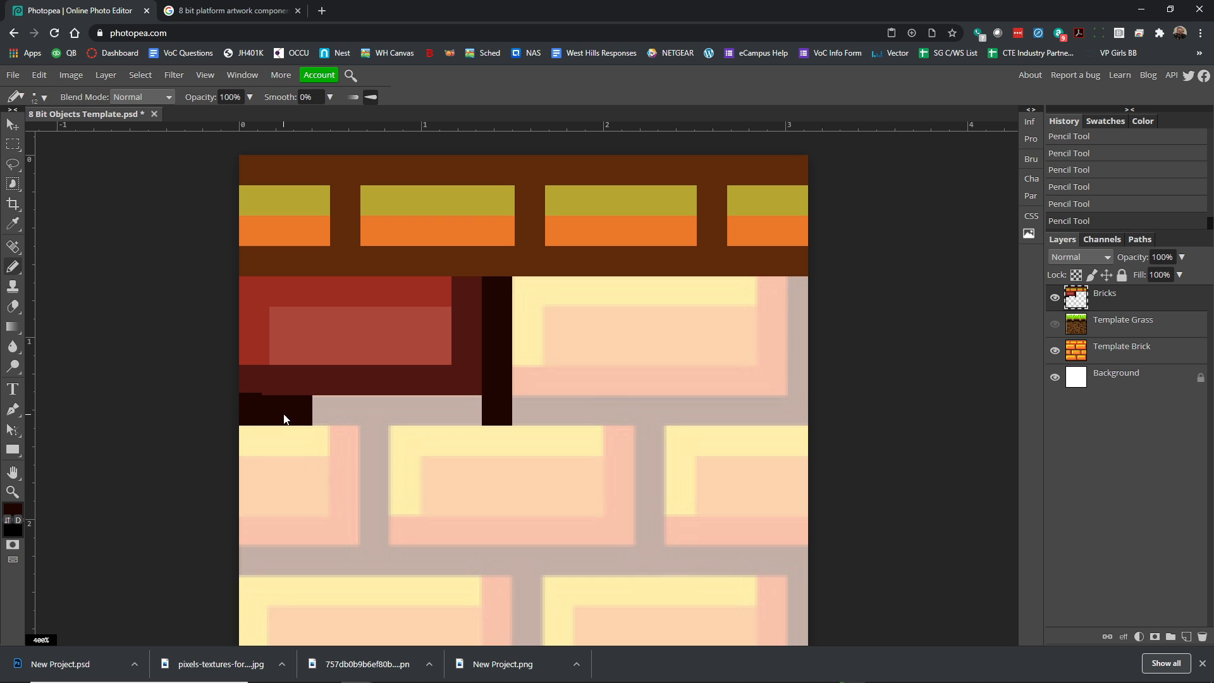
{"action": "key", "text": "ctrl+z"}
{"action": "key", "text": "ctrl+z"}
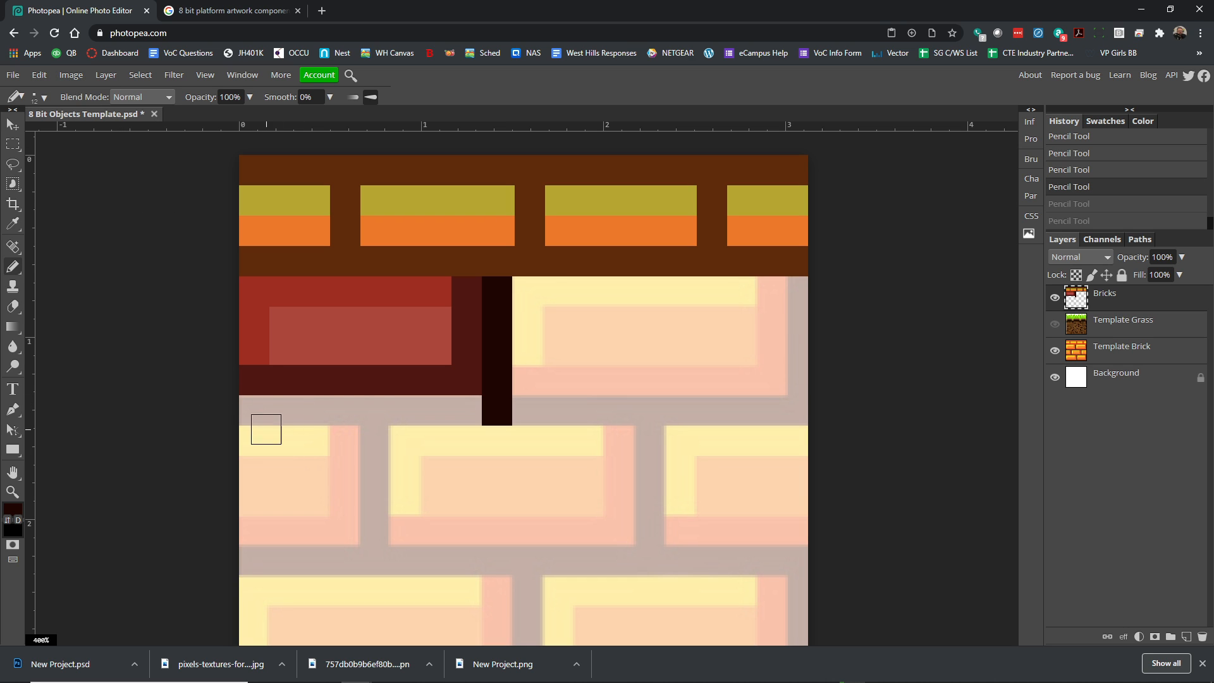
{"action": "left_click_drag", "start_coordinate": [254, 410], "coordinate": [470, 412]}
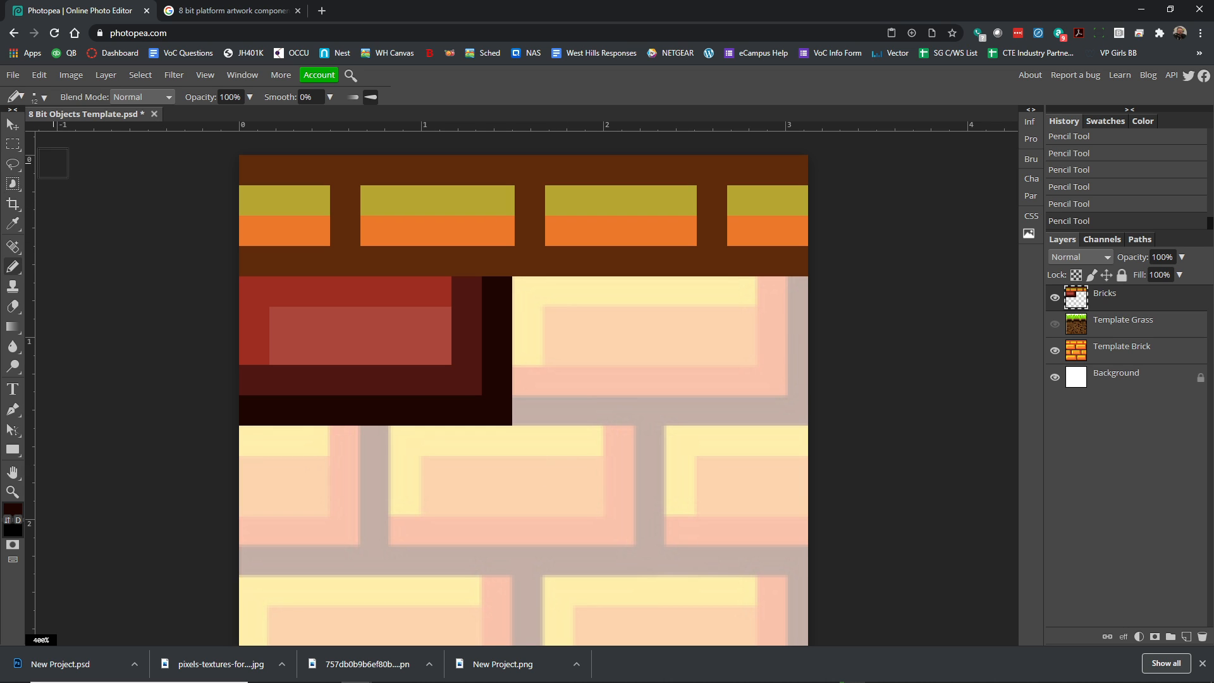
Step: Hide the Template Brick layer, examine the painted bricks at smaller zoom levels, and show the template again
{"action": "left_click", "coordinate": [12, 144]}
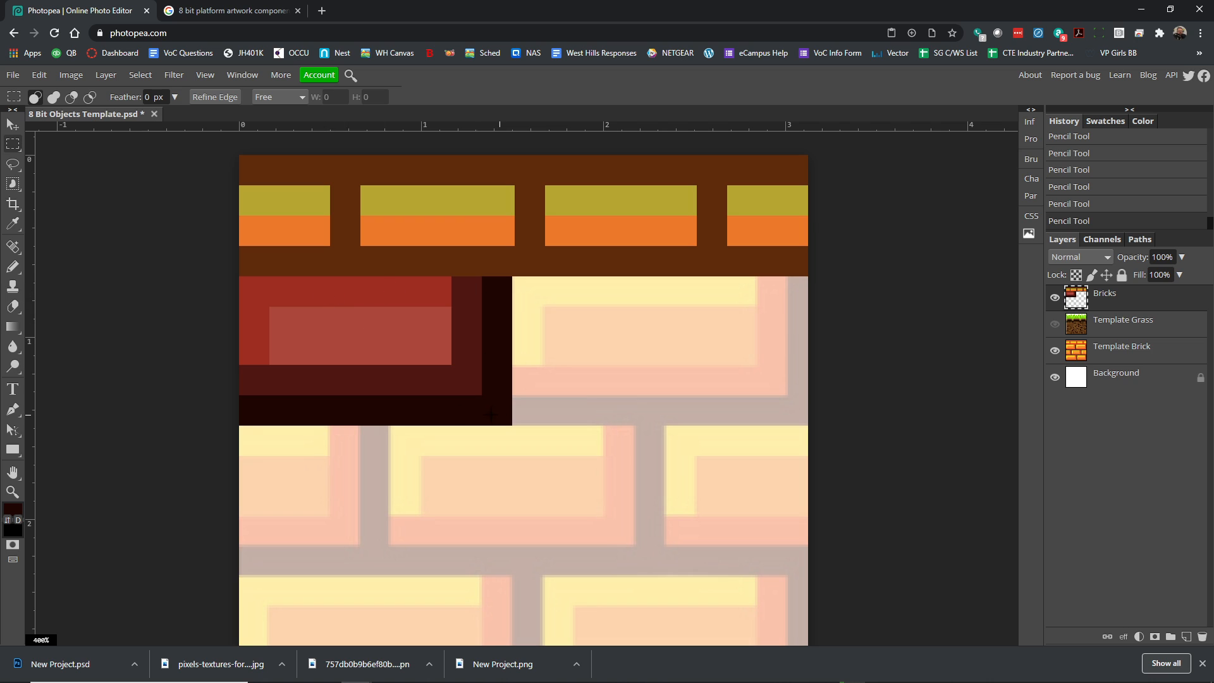
{"action": "left_click", "coordinate": [1054, 351]}
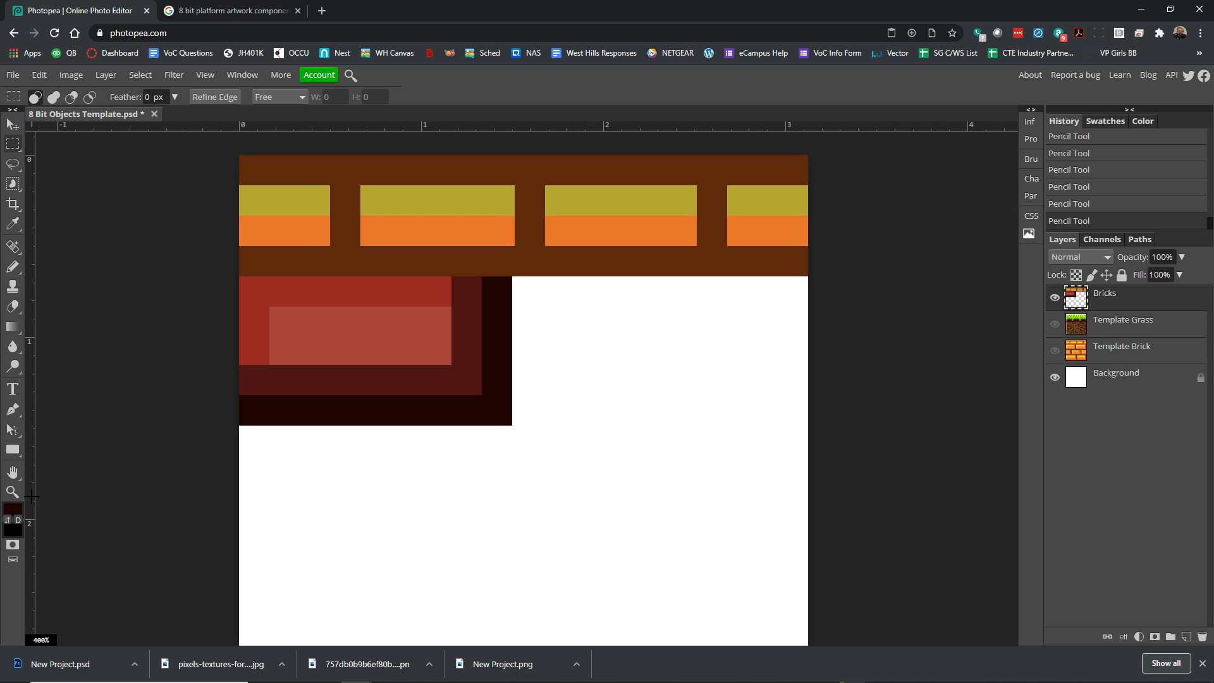
{"action": "left_click", "coordinate": [12, 492]}
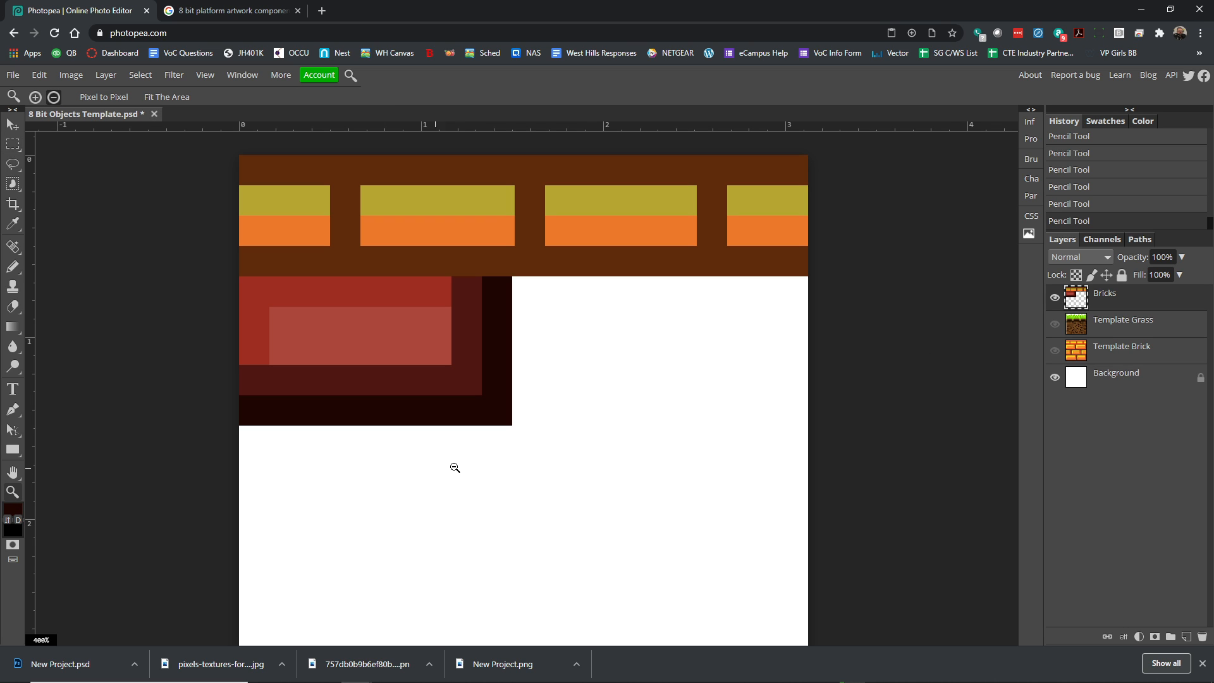
{"action": "left_click", "coordinate": [553, 453], "text": "alt"}
{"action": "left_click", "coordinate": [553, 453], "text": "alt"}
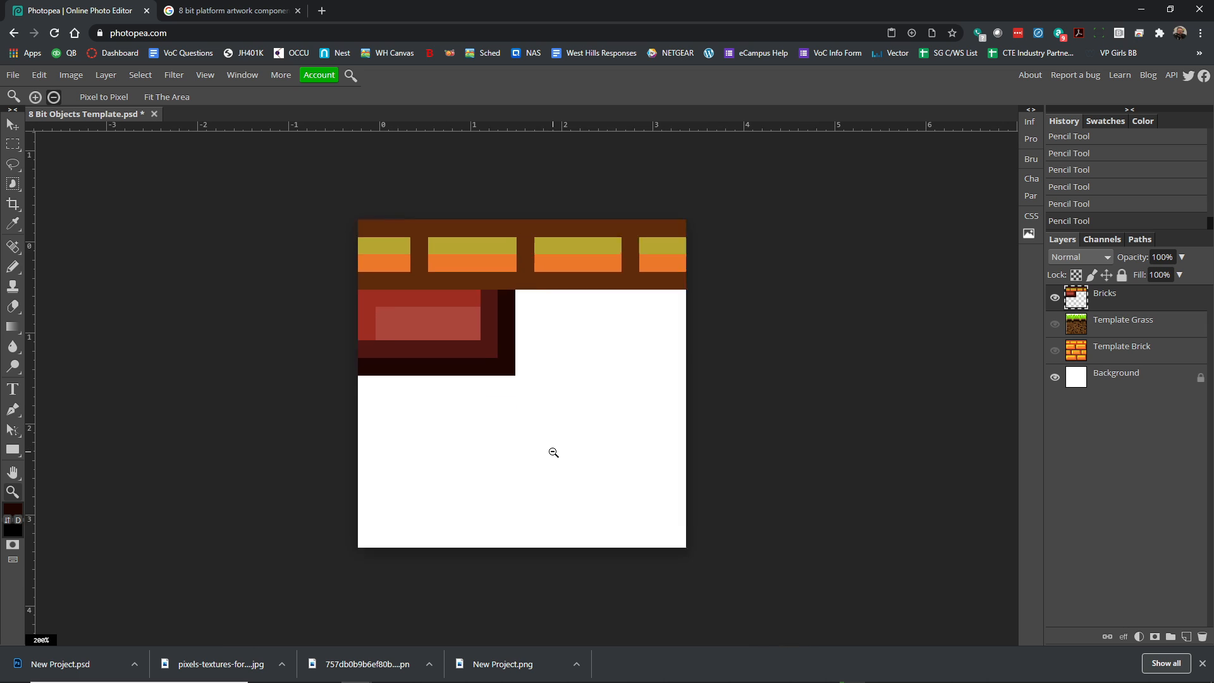
{"action": "left_click", "coordinate": [546, 387], "text": "alt"}
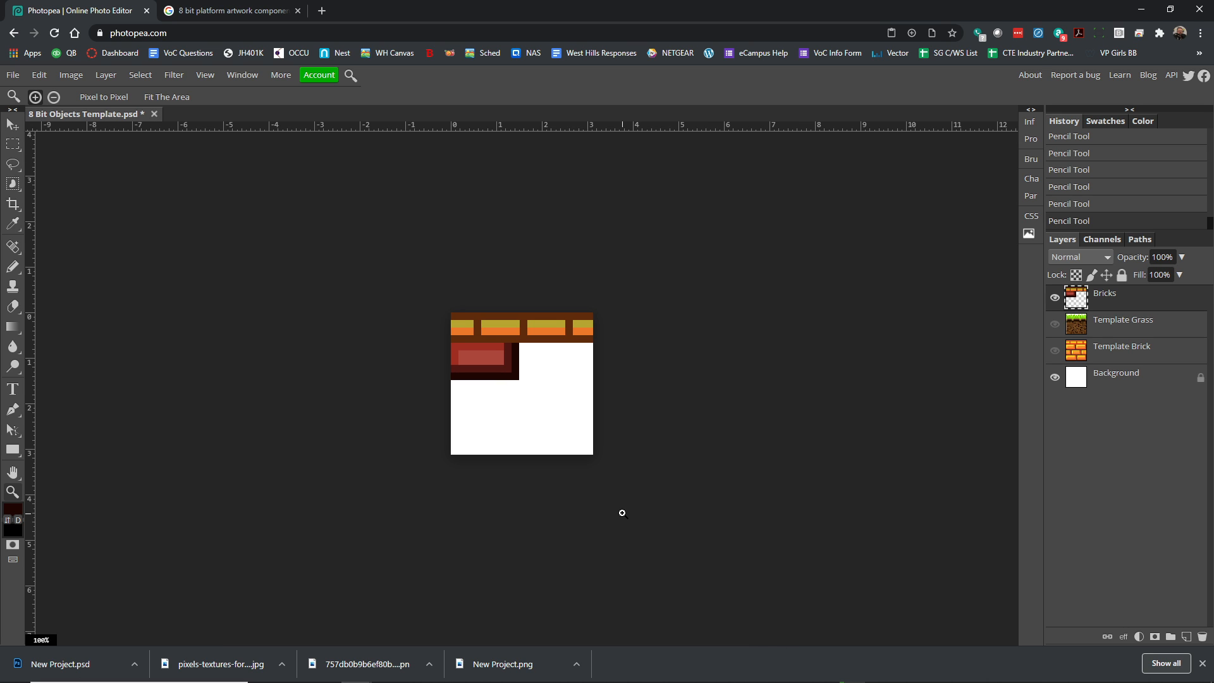
{"action": "left_click", "coordinate": [549, 367]}
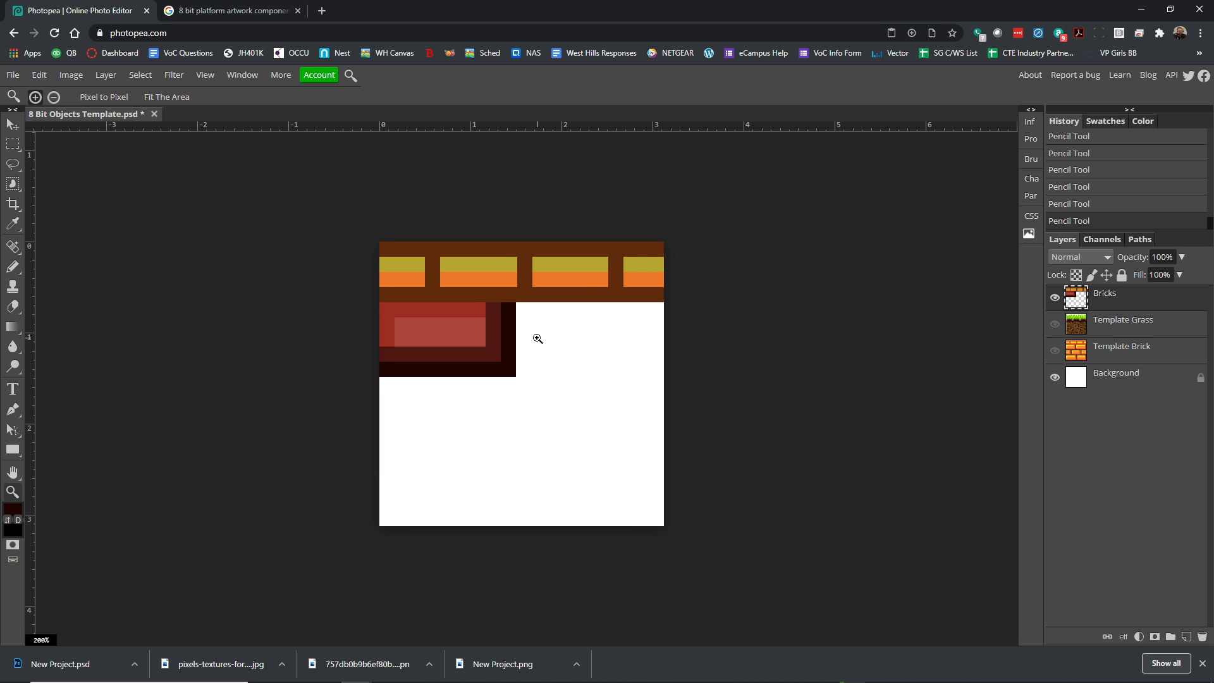
{"action": "left_click", "coordinate": [538, 339]}
{"action": "left_click", "coordinate": [1055, 350]}
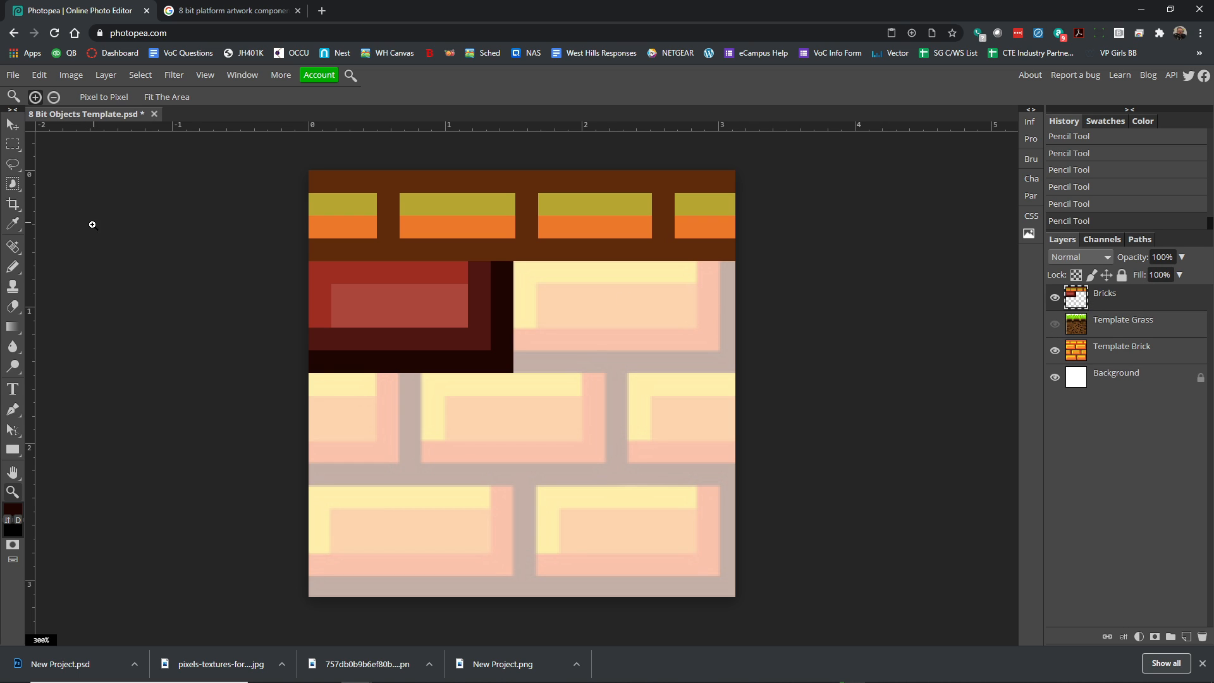
Step: Select the finished red brick and its mortar strips with a rectangular selection, redrawing it from the brick's upper-left corner
{"action": "left_click", "coordinate": [13, 144]}
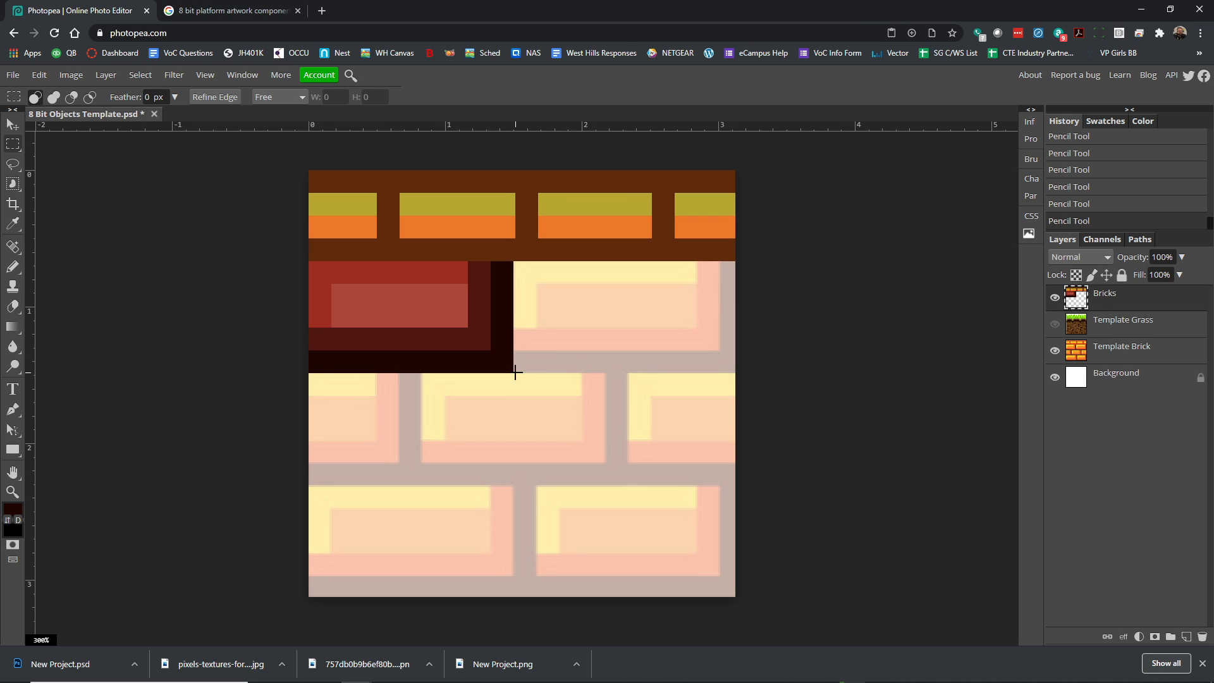
{"action": "left_click_drag", "start_coordinate": [517, 379], "coordinate": [310, 263]}
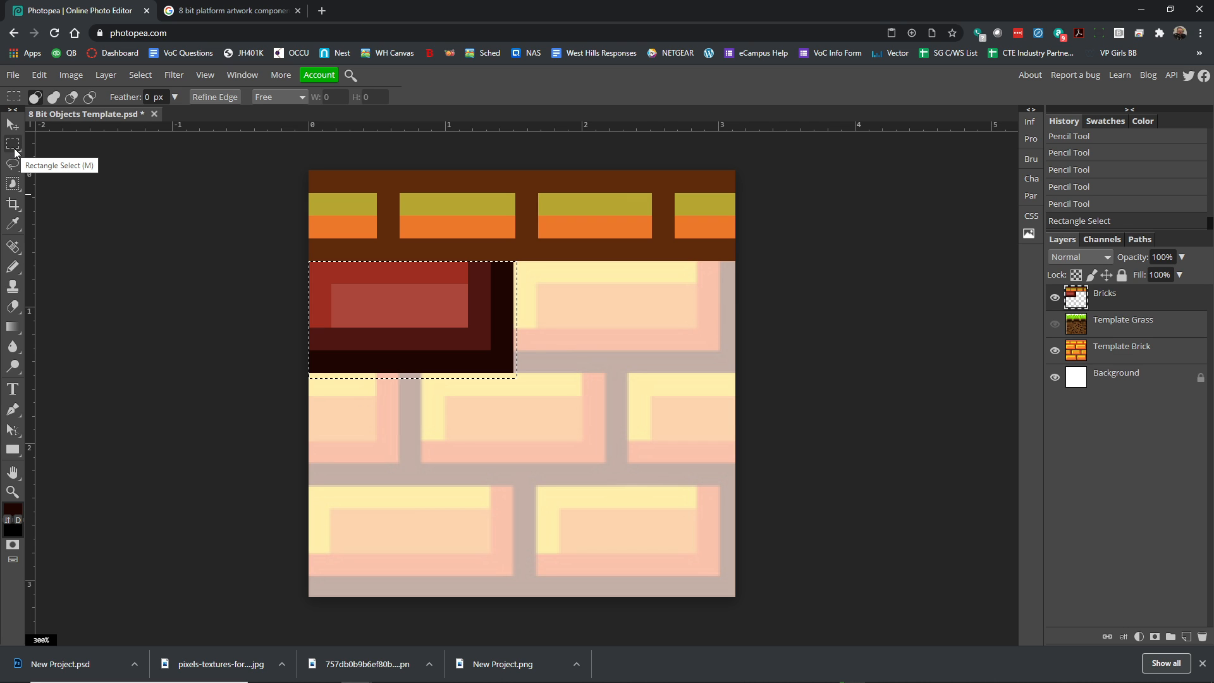
{"action": "left_click", "coordinate": [311, 259]}
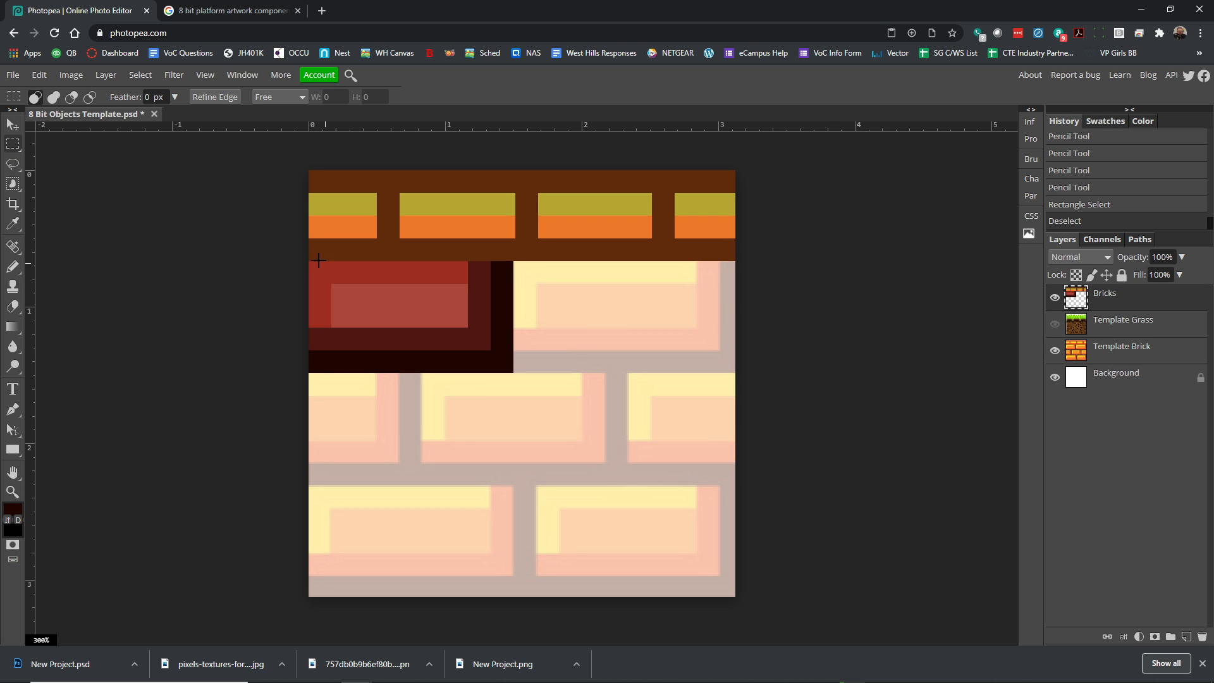
{"action": "left_click_drag", "start_coordinate": [311, 259], "coordinate": [517, 378]}
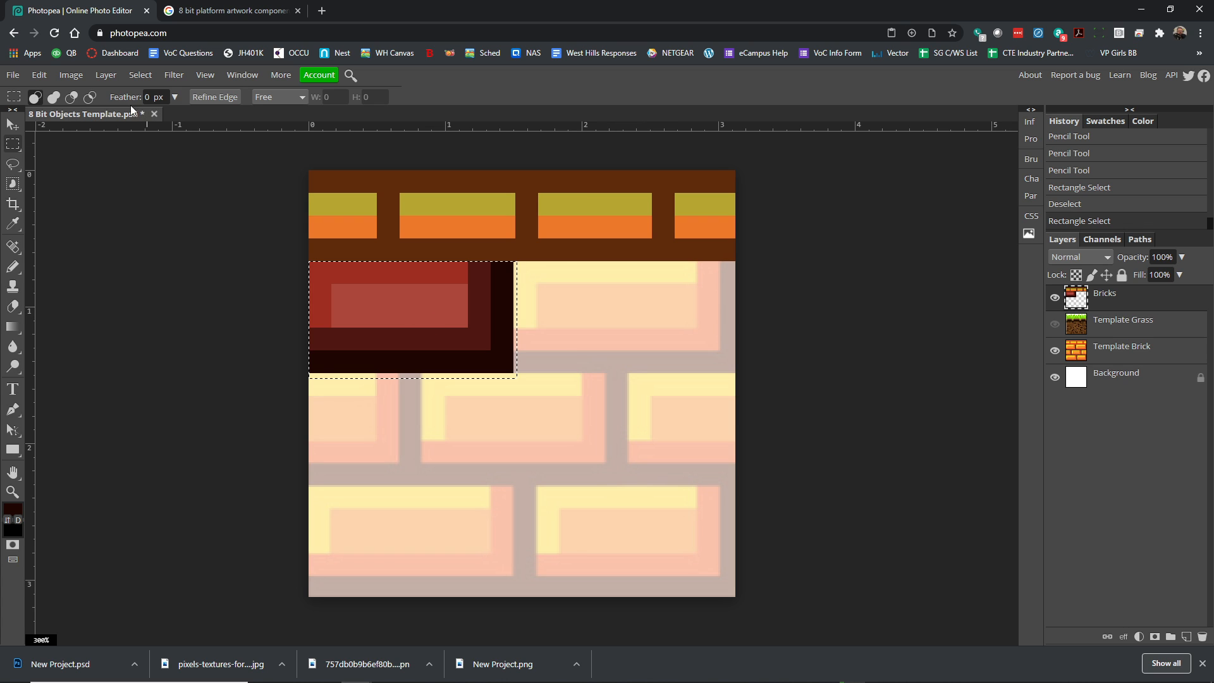
Step: Copy and paste the selected brick, and move the copy against the original's mortar as the second brick of that row
{"action": "left_click", "coordinate": [40, 81]}
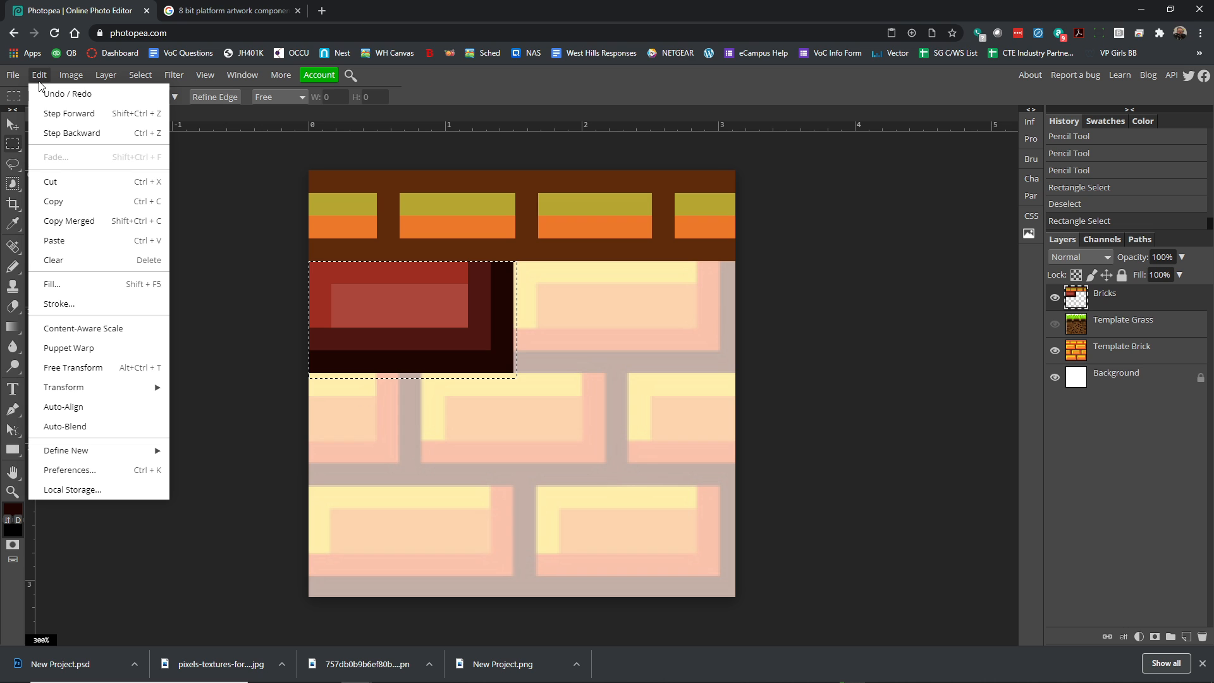
{"action": "left_click", "coordinate": [59, 202]}
{"action": "left_click", "coordinate": [39, 75]}
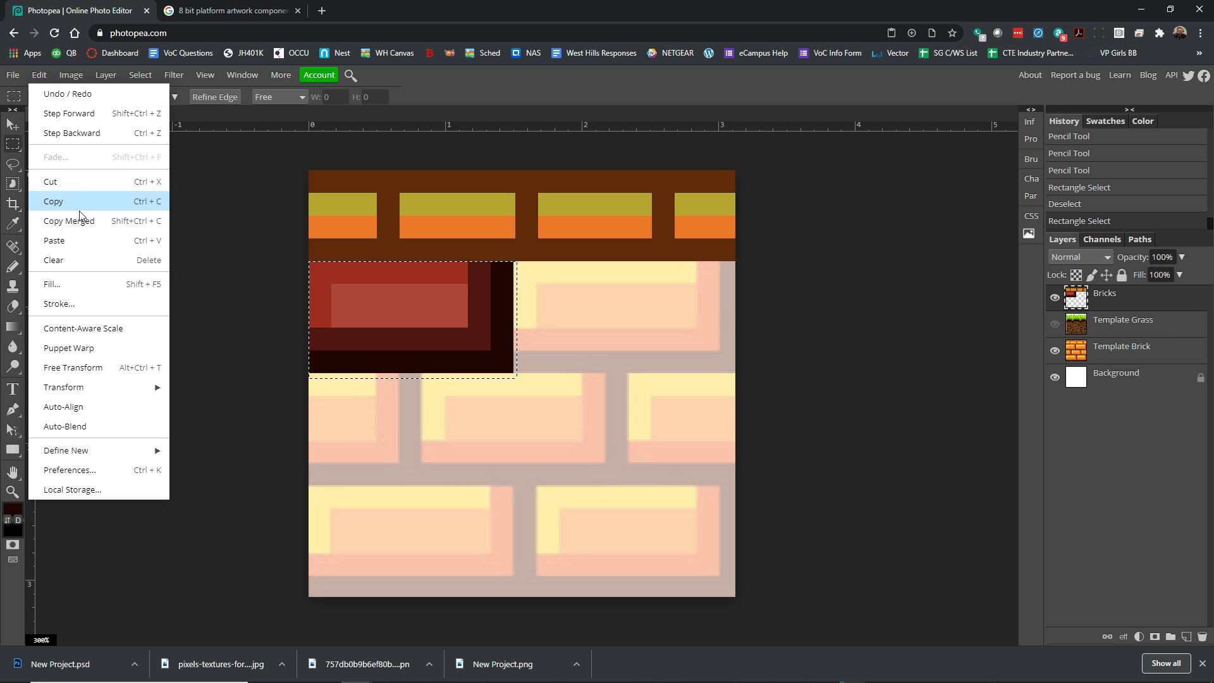
{"action": "left_click", "coordinate": [74, 240]}
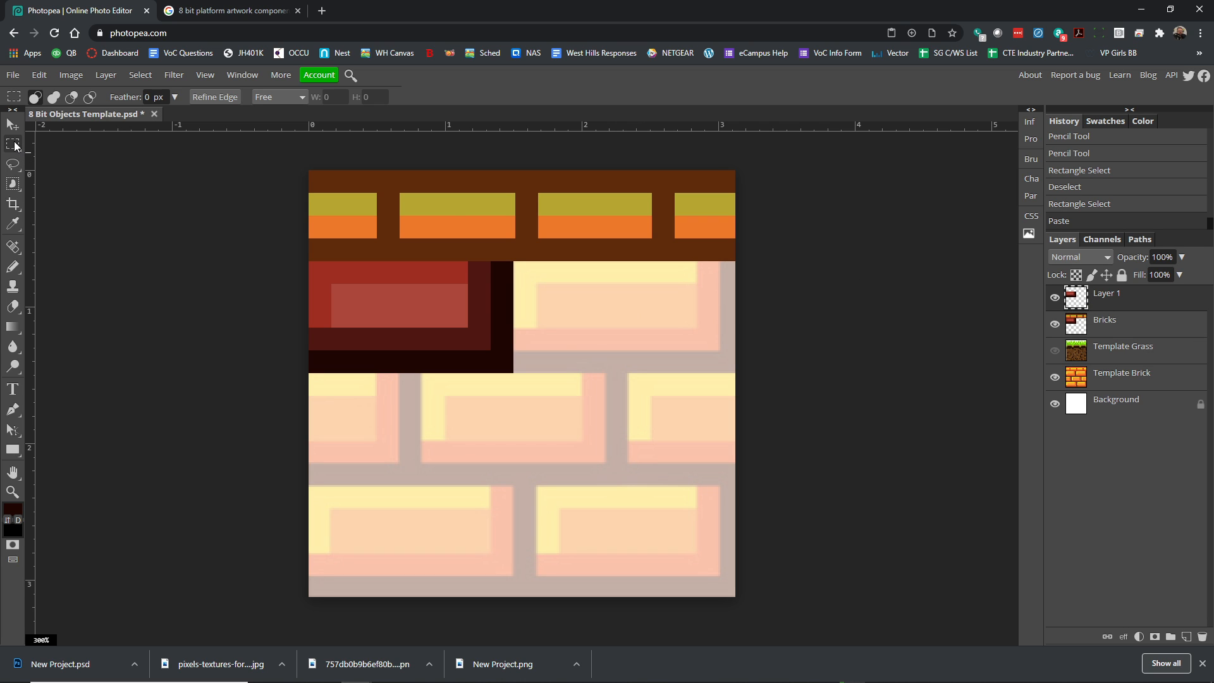
{"action": "left_click", "coordinate": [11, 129]}
{"action": "left_click_drag", "start_coordinate": [369, 287], "coordinate": [563, 291]}
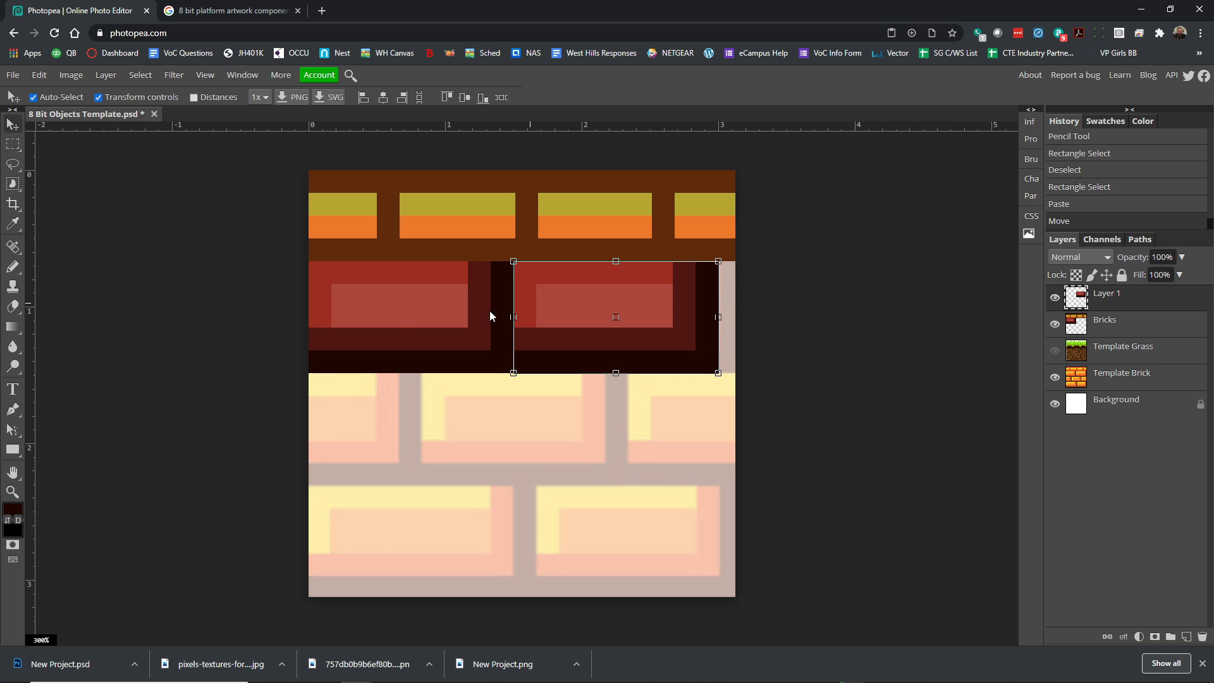
{"action": "left_click", "coordinate": [198, 304]}
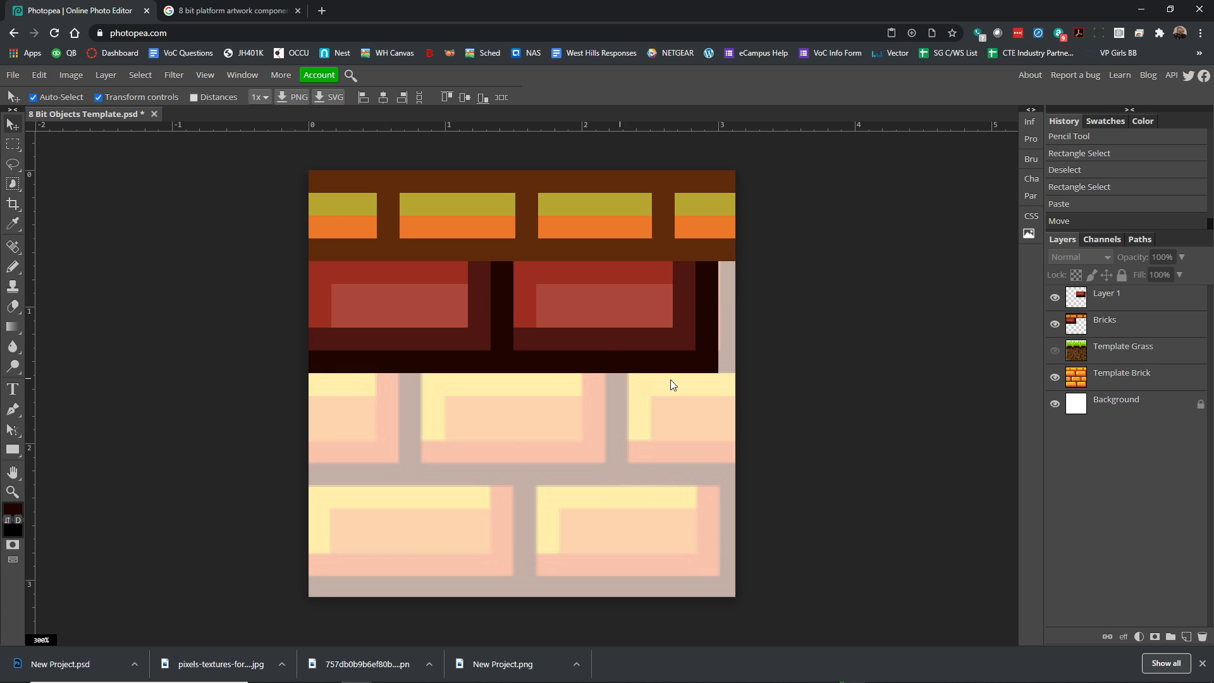
Step: Toggle Layer 1's visibility to check the pasted brick, and place another pasted copy as the partial brick starting the third row
{"action": "left_click", "coordinate": [1108, 302]}
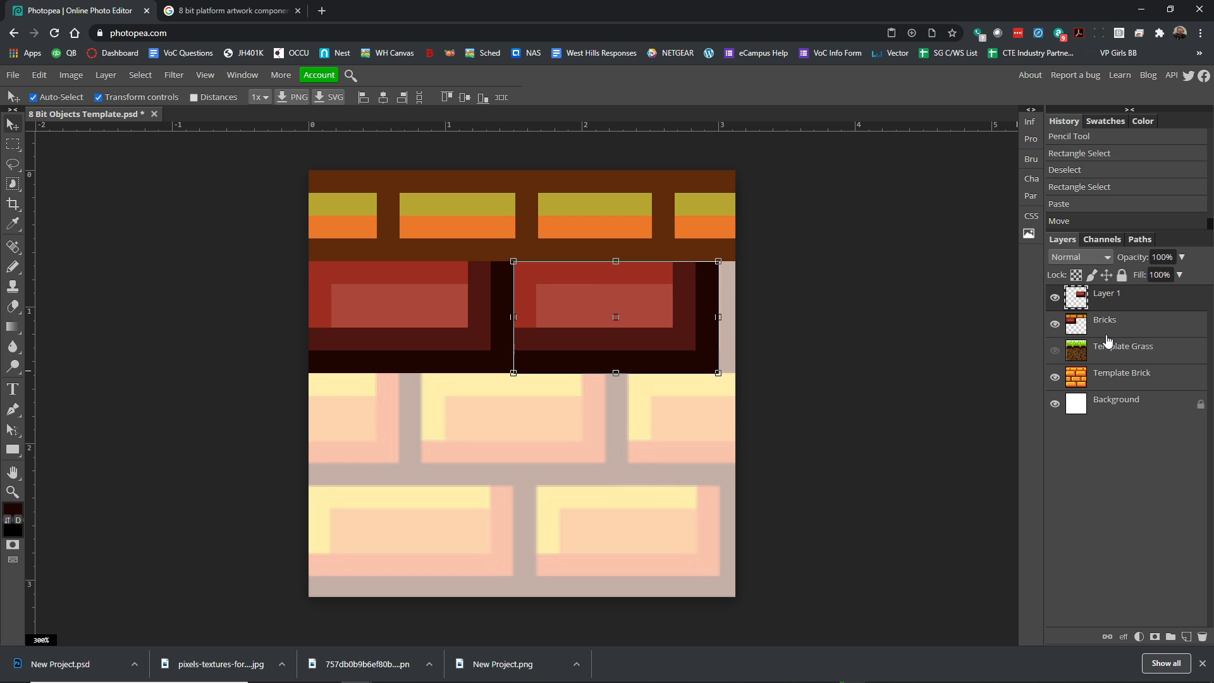
{"action": "left_click", "coordinate": [1107, 332]}
{"action": "left_click", "coordinate": [1111, 308]}
{"action": "left_click", "coordinate": [1056, 298]}
{"action": "left_click", "coordinate": [1056, 297]}
{"action": "left_click", "coordinate": [1055, 298]}
{"action": "left_click", "coordinate": [1056, 299]}
{"action": "key", "text": "ctrl+v"}
{"action": "left_click_drag", "start_coordinate": [460, 292], "coordinate": [399, 408]}
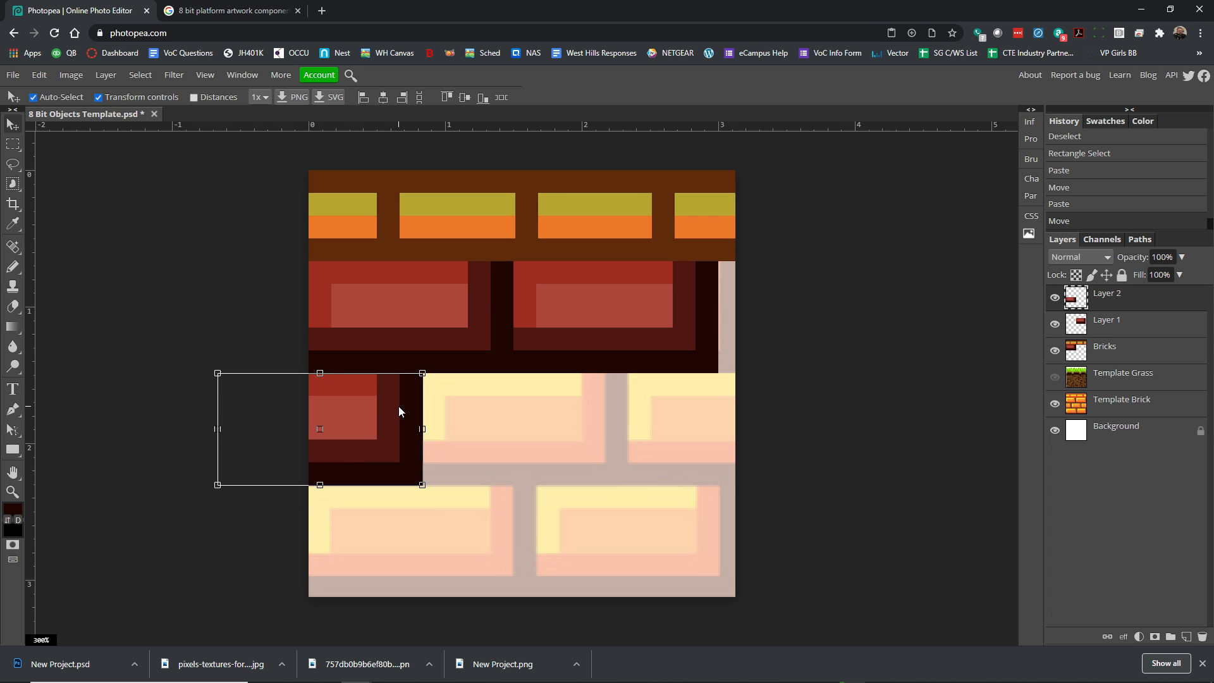
Step: Try to paste a brick above Template Brick and move it to the middle of the third row, undoing the misplaced move
{"action": "left_click", "coordinate": [511, 422]}
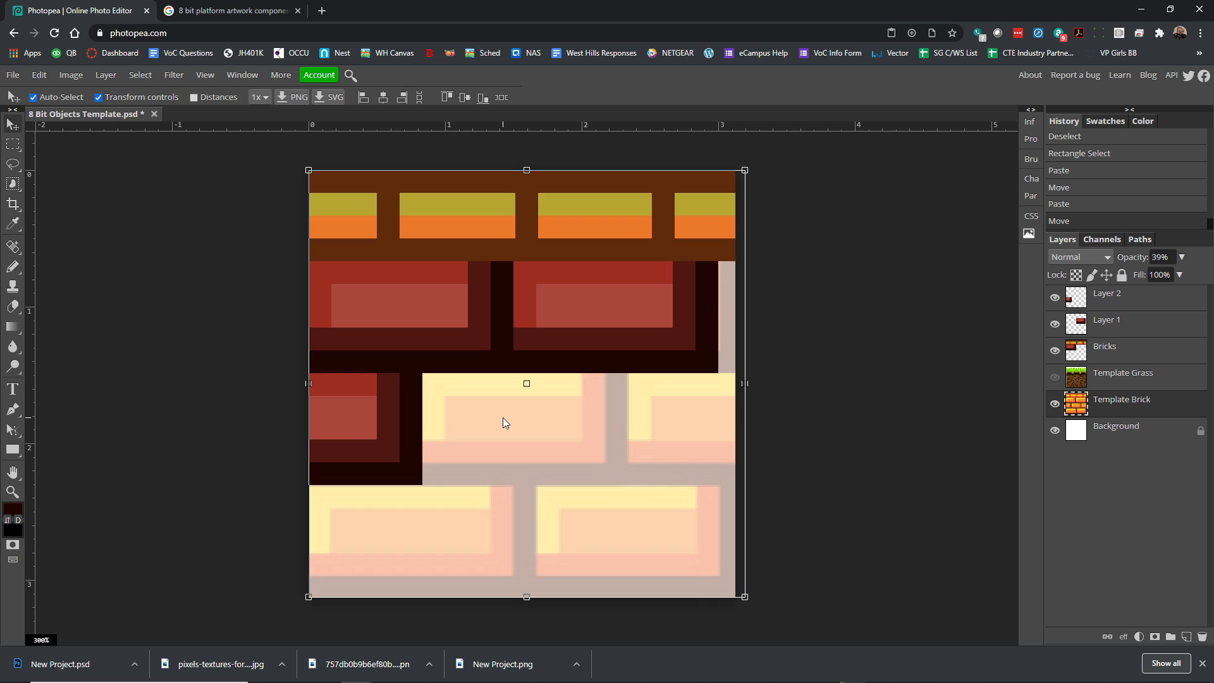
{"action": "key", "text": "ctrl+v"}
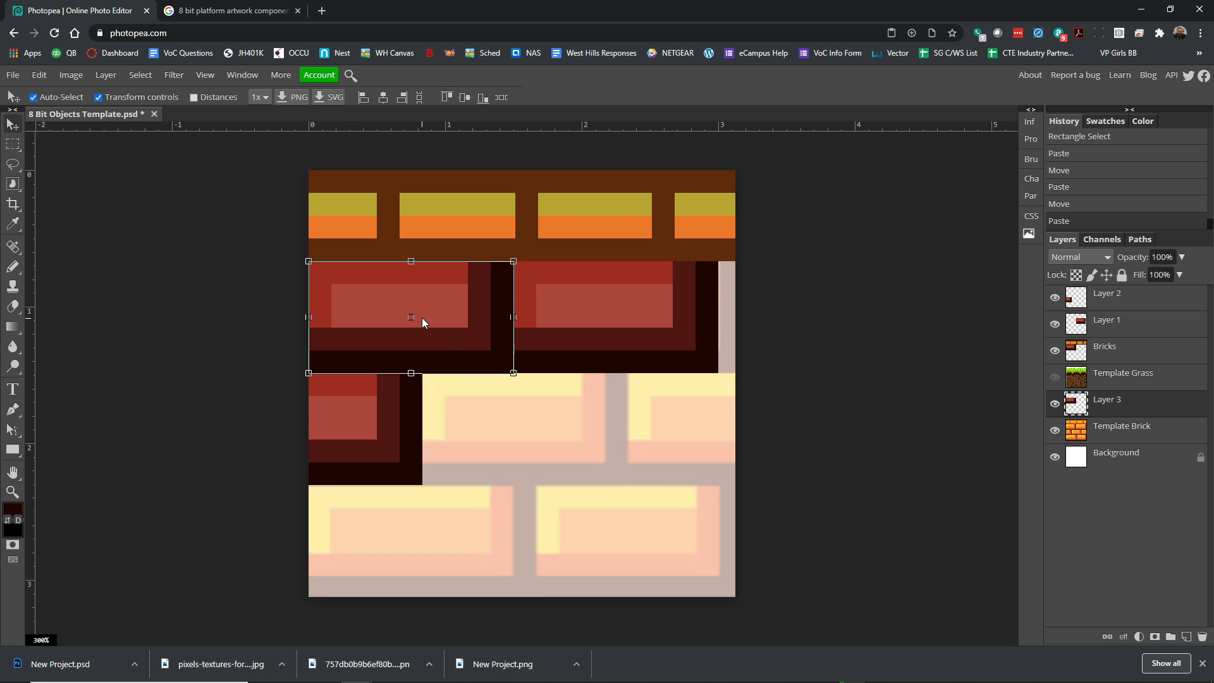
{"action": "left_click_drag", "start_coordinate": [423, 318], "coordinate": [549, 412]}
{"action": "key", "text": "ctrl+z"}
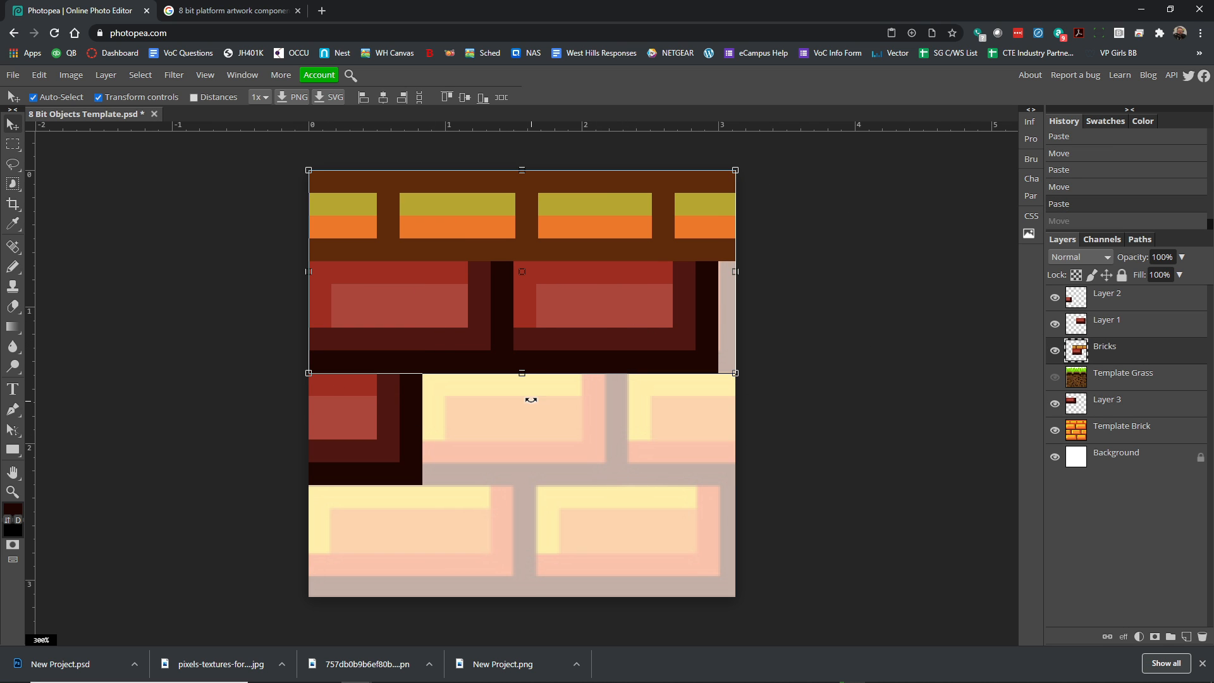
Step: Paste a brick copy above Layer 2 and align it over the middle brick of the third row
{"action": "left_click", "coordinate": [1115, 308]}
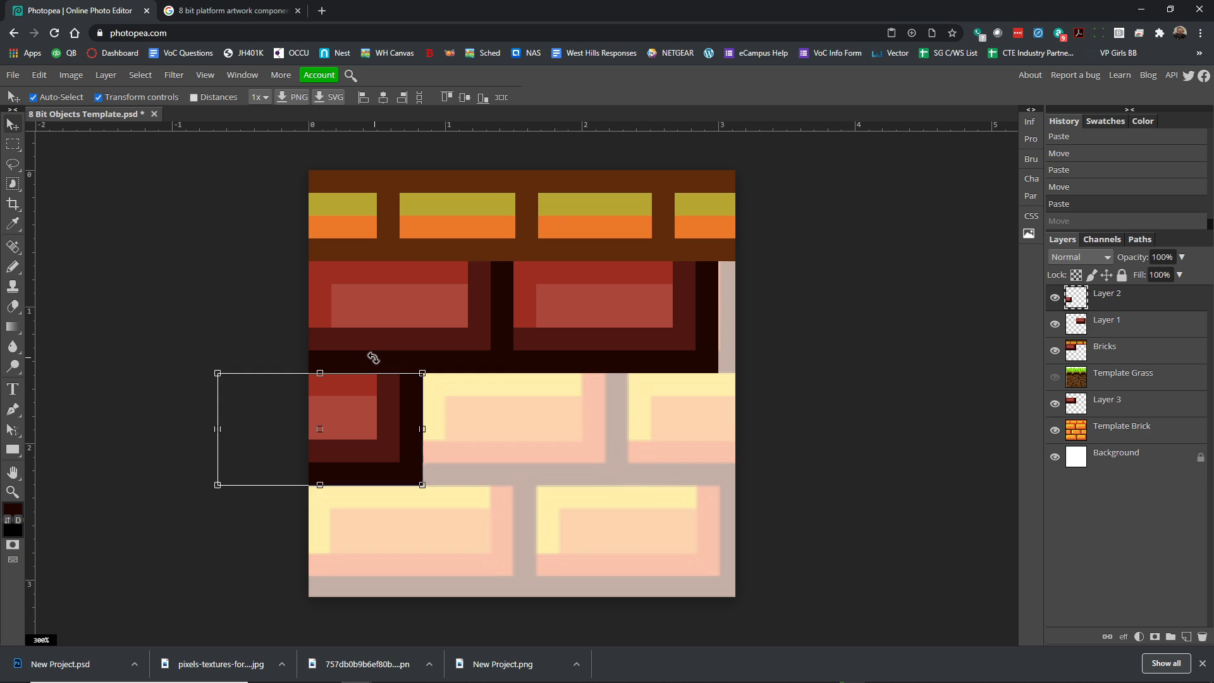
{"action": "key", "text": "ctrl+v"}
{"action": "left_click_drag", "start_coordinate": [446, 299], "coordinate": [545, 408]}
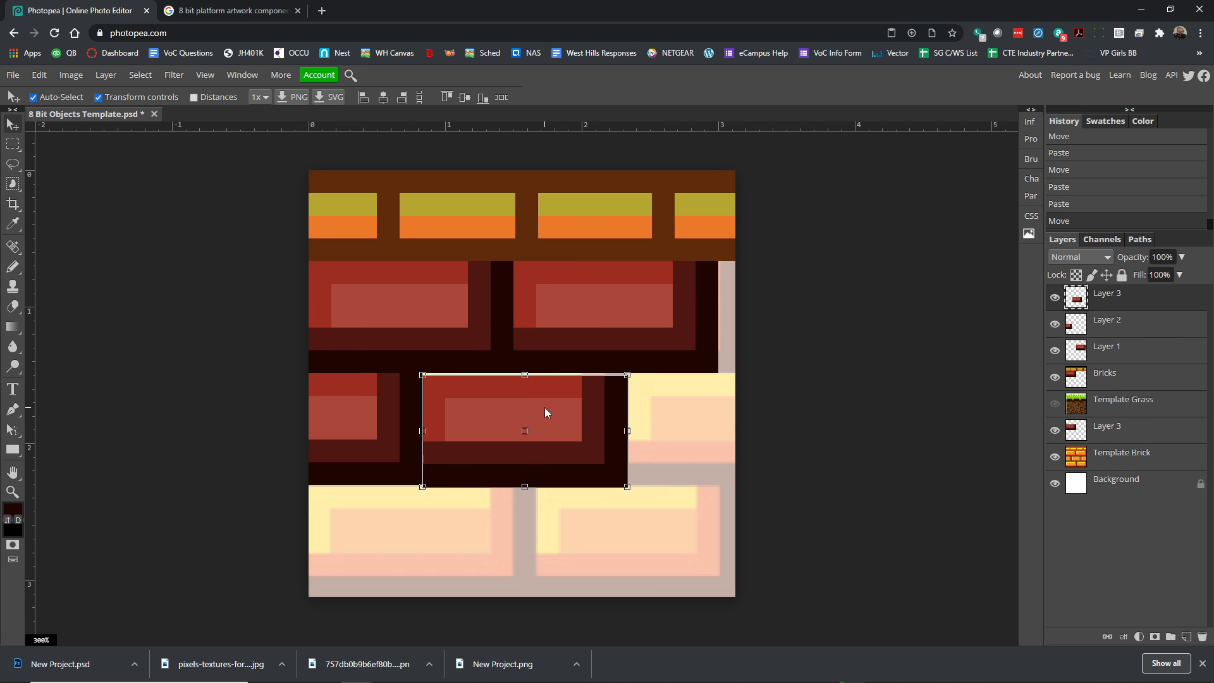
{"action": "left_click_drag", "start_coordinate": [544, 400], "coordinate": [545, 396]}
Step: Paste a brick copy above the middle brick's layer and place it at the third row's right end, overhanging the canvas
{"action": "left_click", "coordinate": [689, 419]}
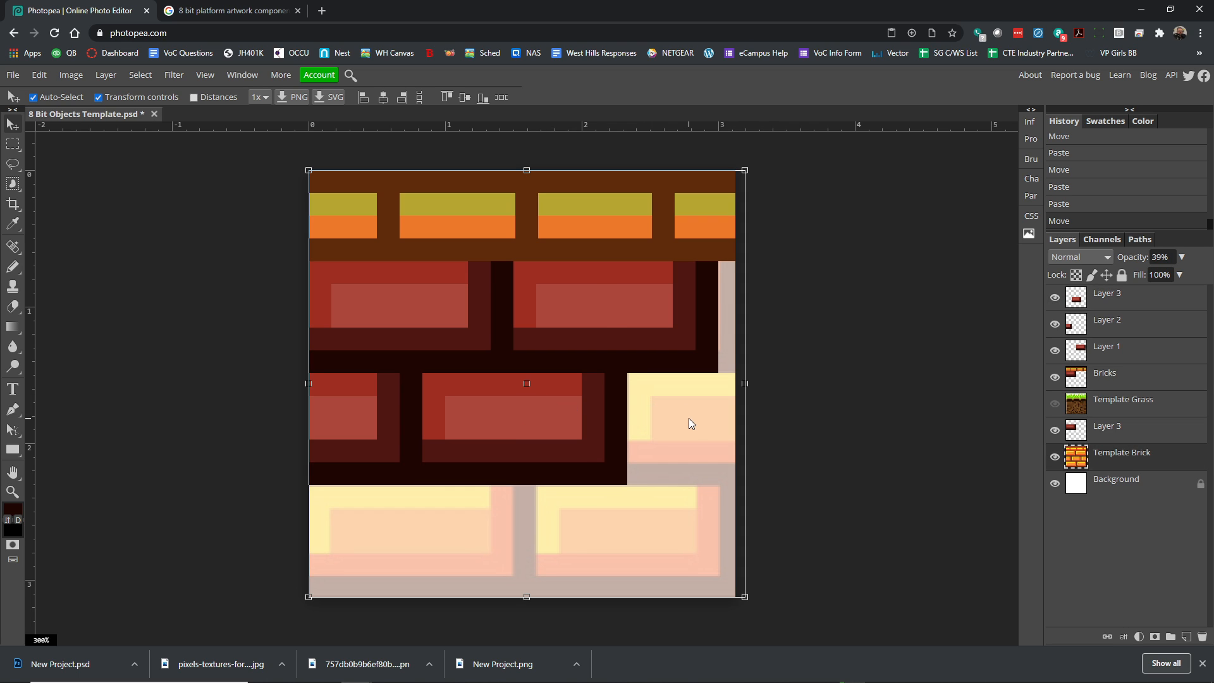
{"action": "left_click", "coordinate": [488, 423]}
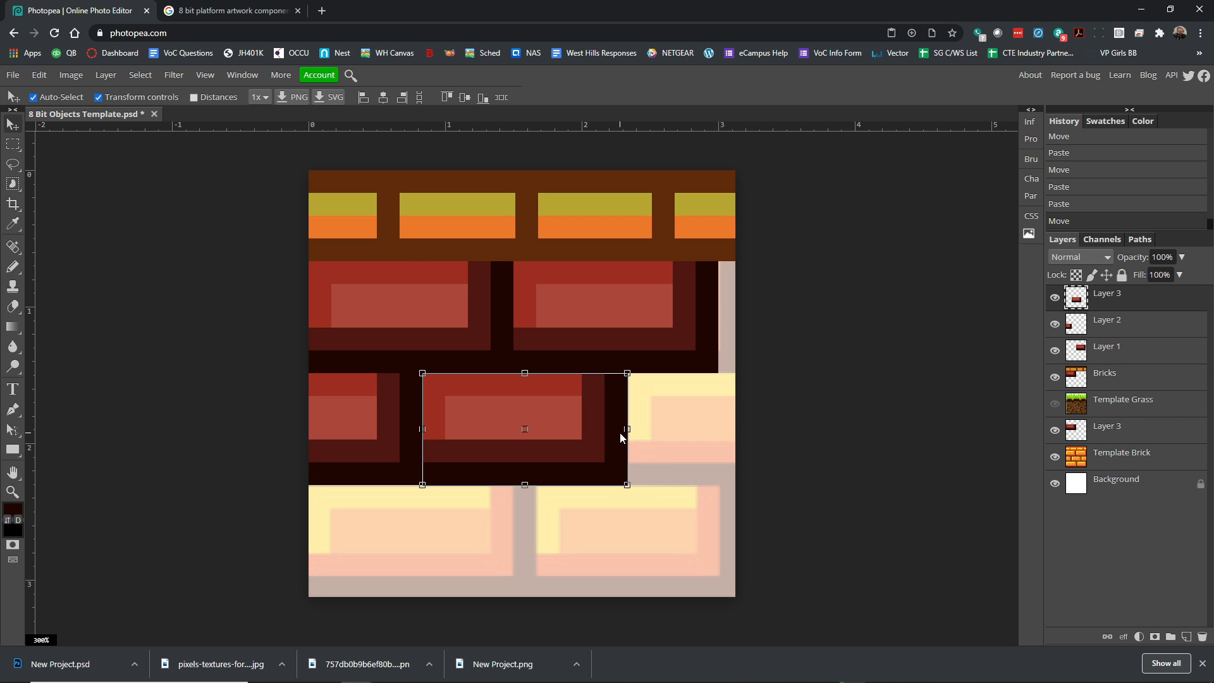
{"action": "key", "text": "ctrl+v"}
{"action": "left_click_drag", "start_coordinate": [369, 291], "coordinate": [682, 398]}
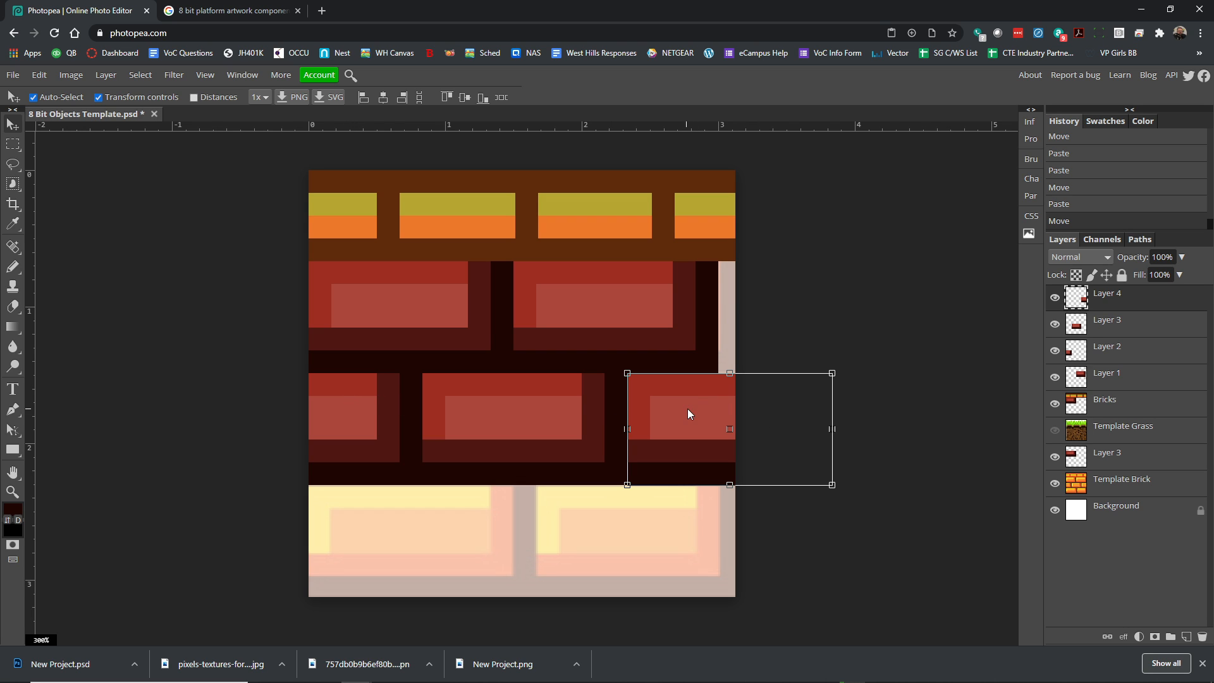
{"action": "left_click", "coordinate": [787, 313]}
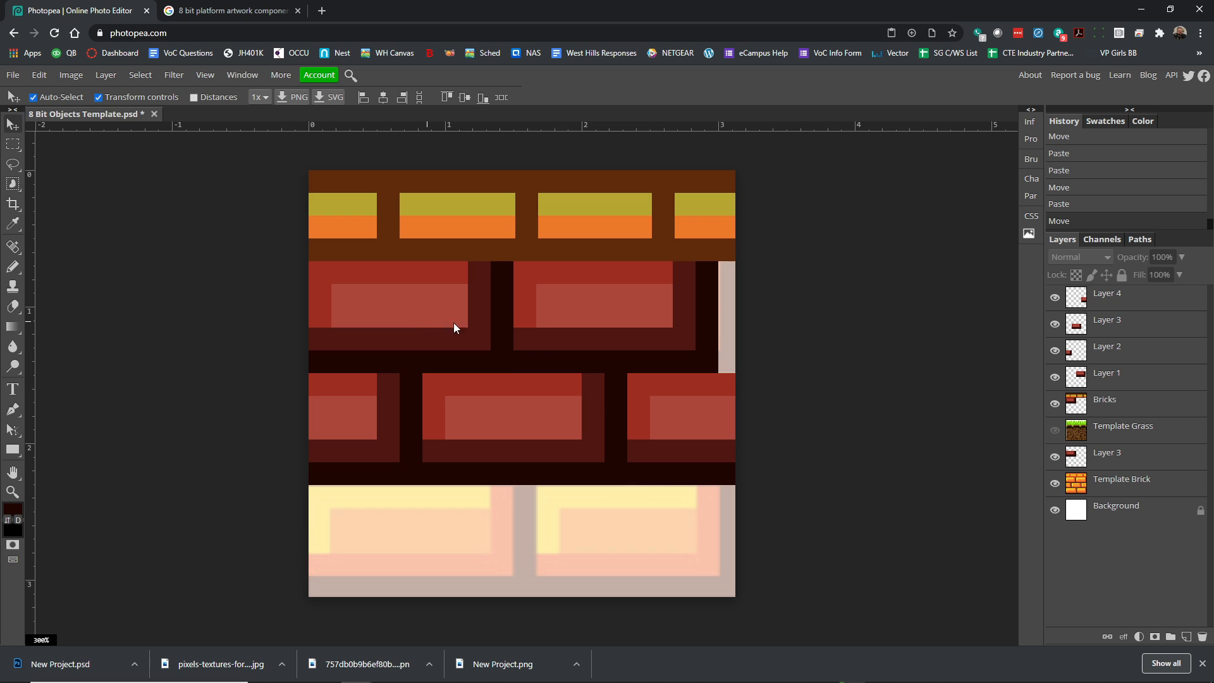
Step: Paste two more brick copies and place them side by side to fill the bottom row
{"action": "key", "text": "ctrl+v"}
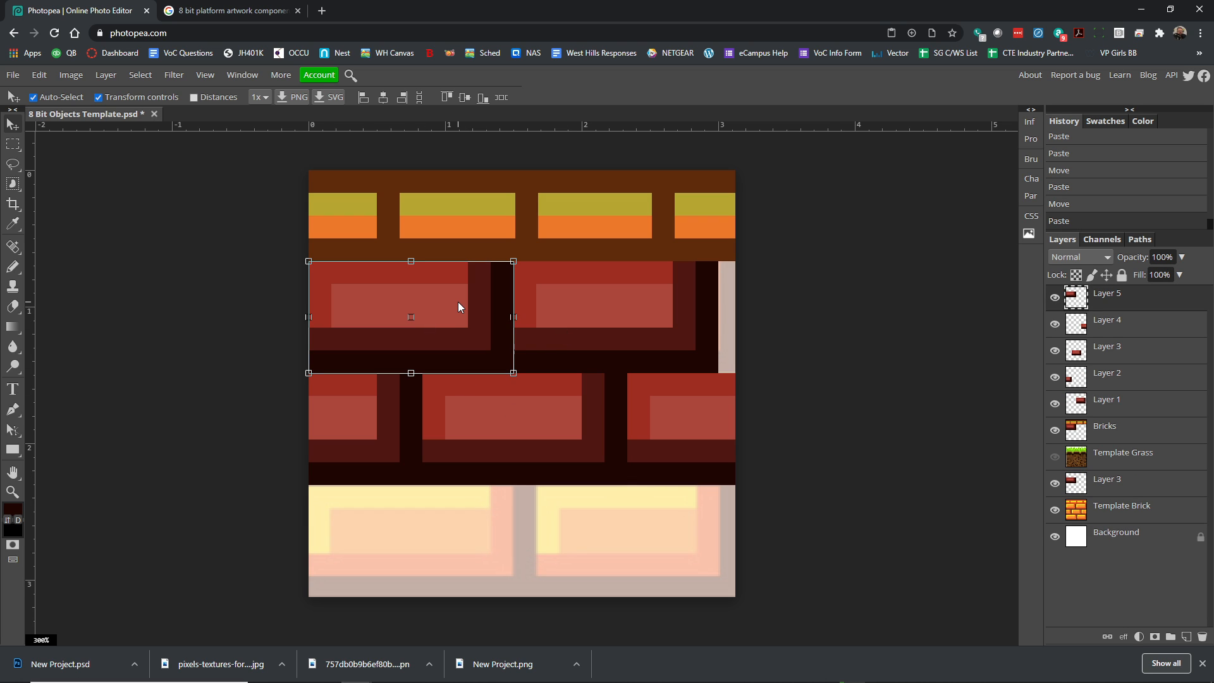
{"action": "left_click_drag", "start_coordinate": [458, 303], "coordinate": [447, 507]}
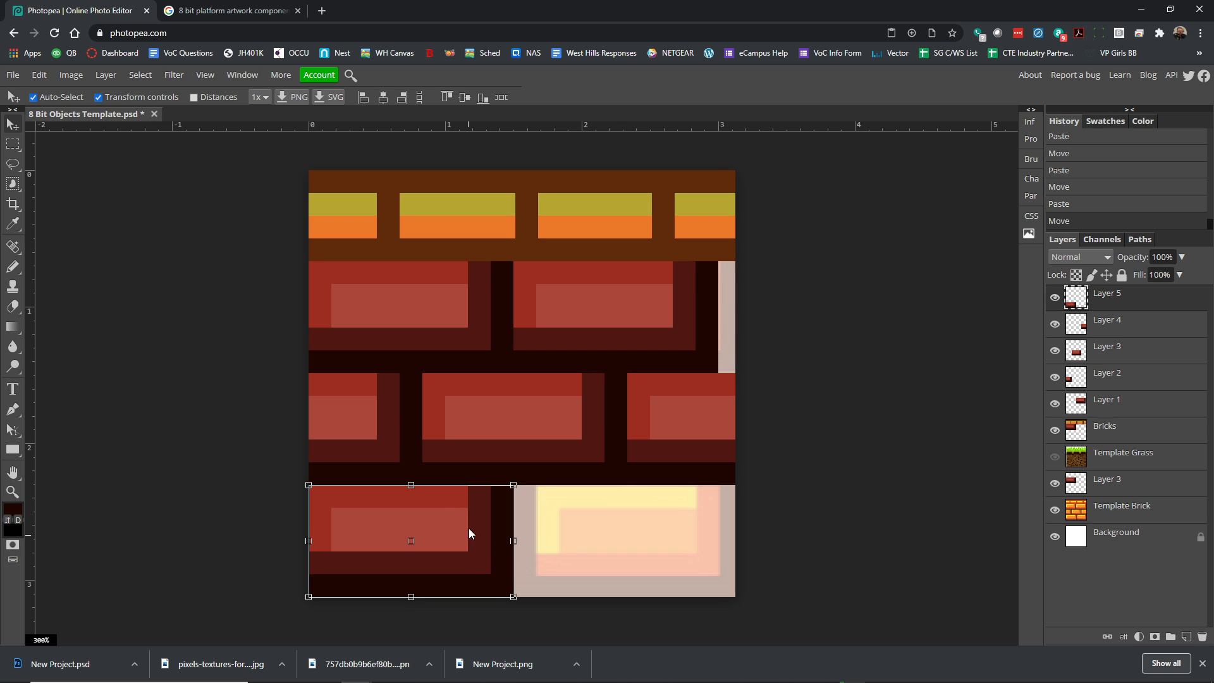
{"action": "key", "text": "ctrl+v"}
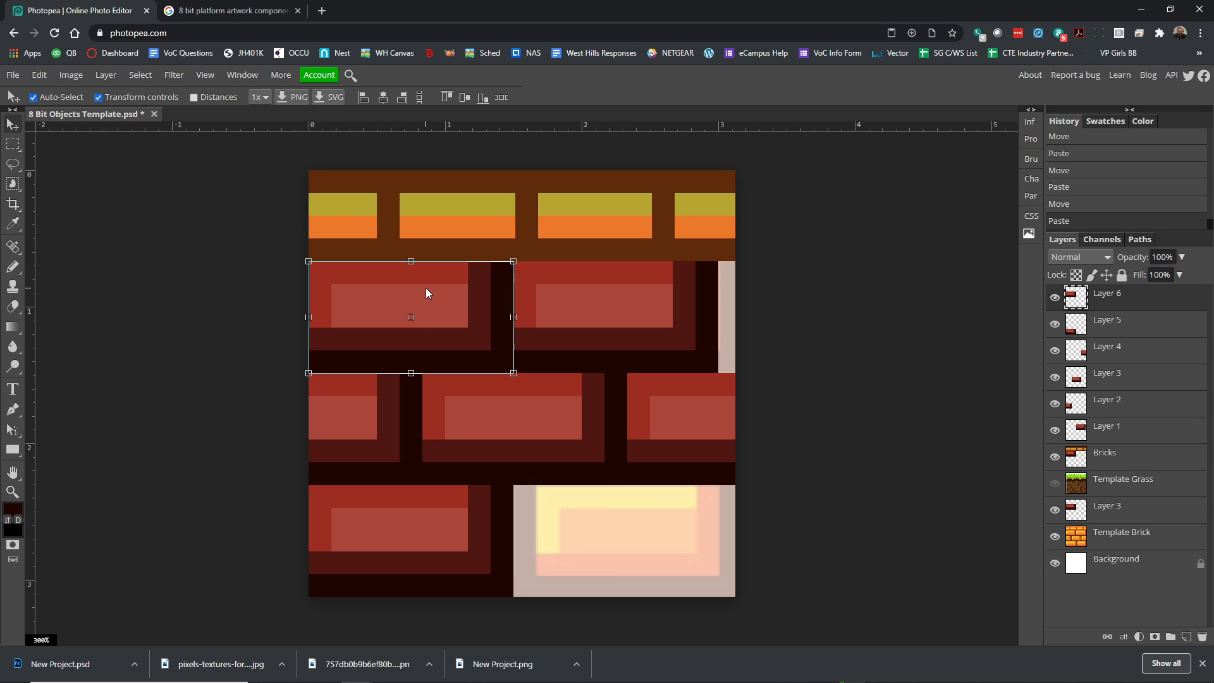
{"action": "left_click", "coordinate": [71, 76]}
{"action": "mouse_move", "coordinate": [39, 75]}
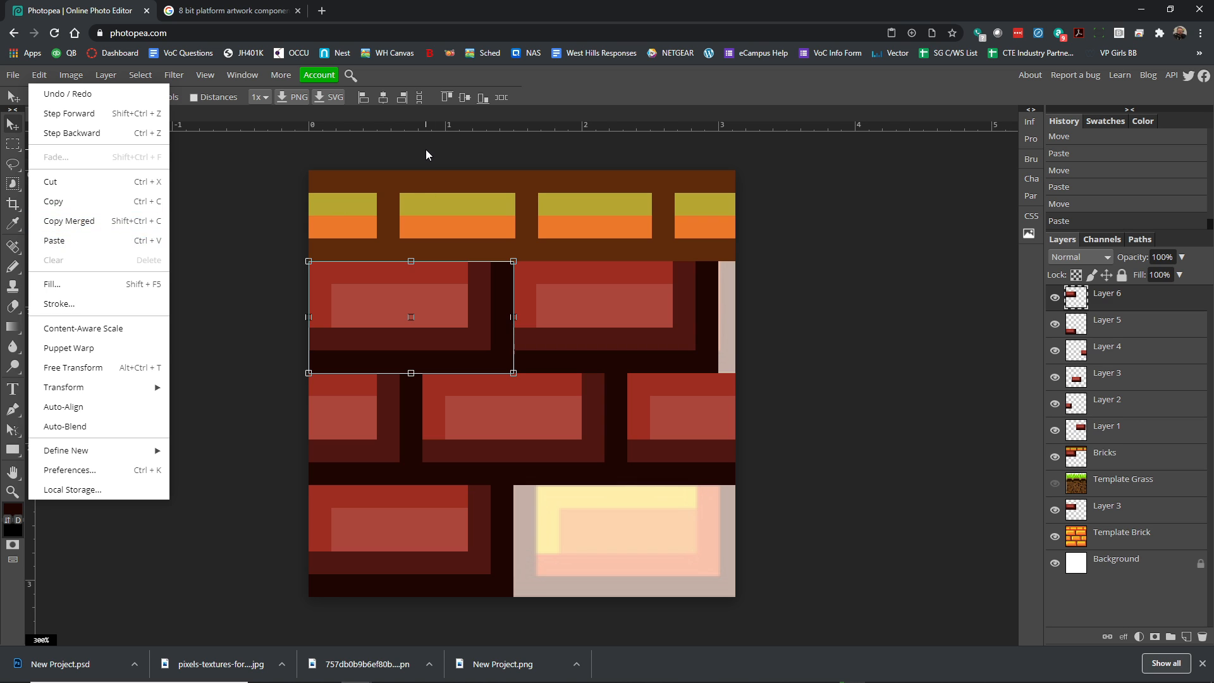
{"action": "left_click", "coordinate": [465, 325]}
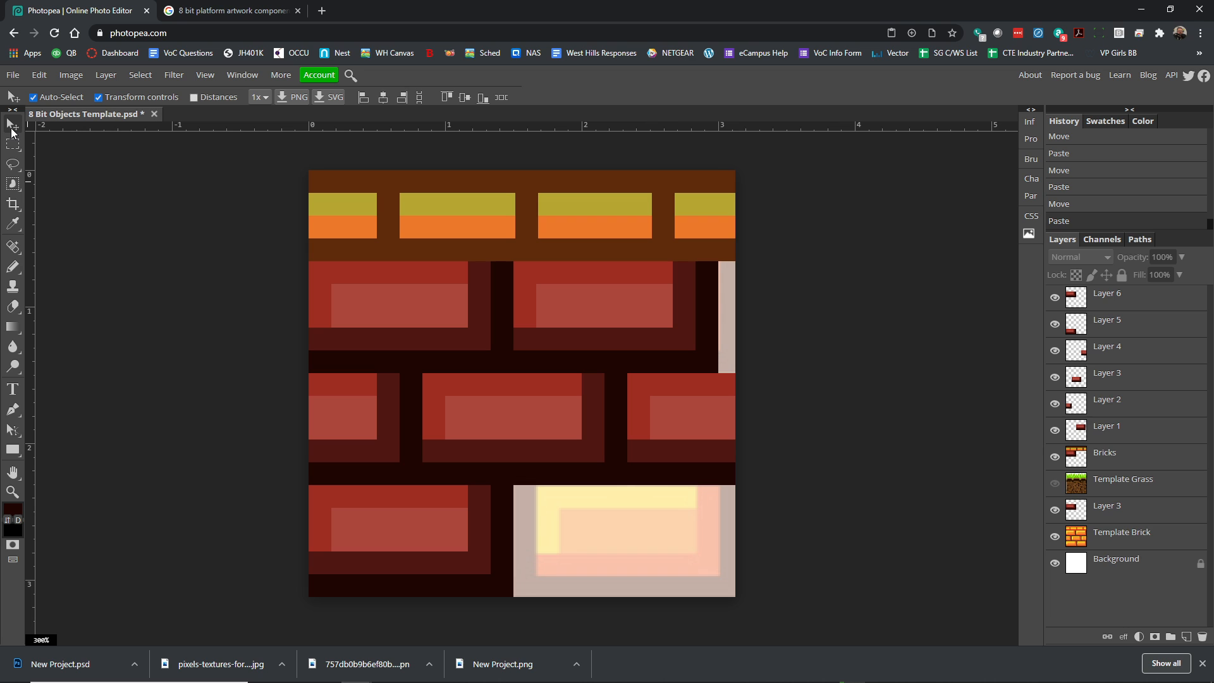
{"action": "left_click", "coordinate": [411, 316]}
{"action": "left_click_drag", "start_coordinate": [411, 316], "coordinate": [604, 512]}
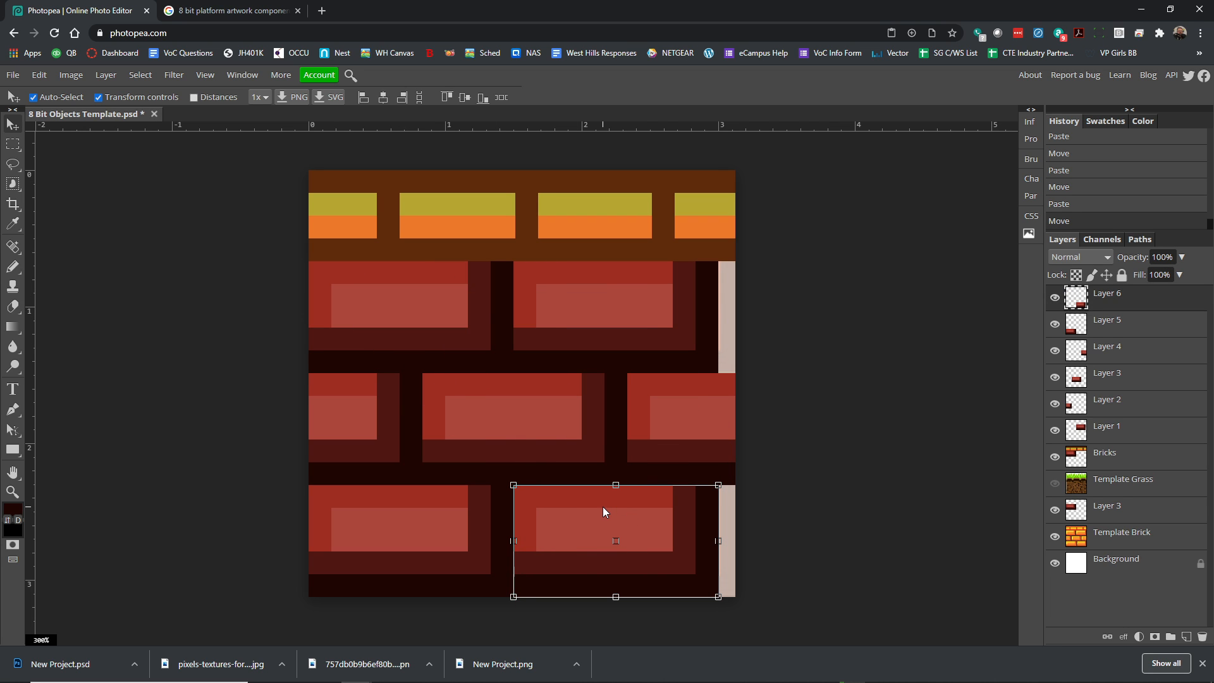
{"action": "left_click", "coordinate": [228, 287]}
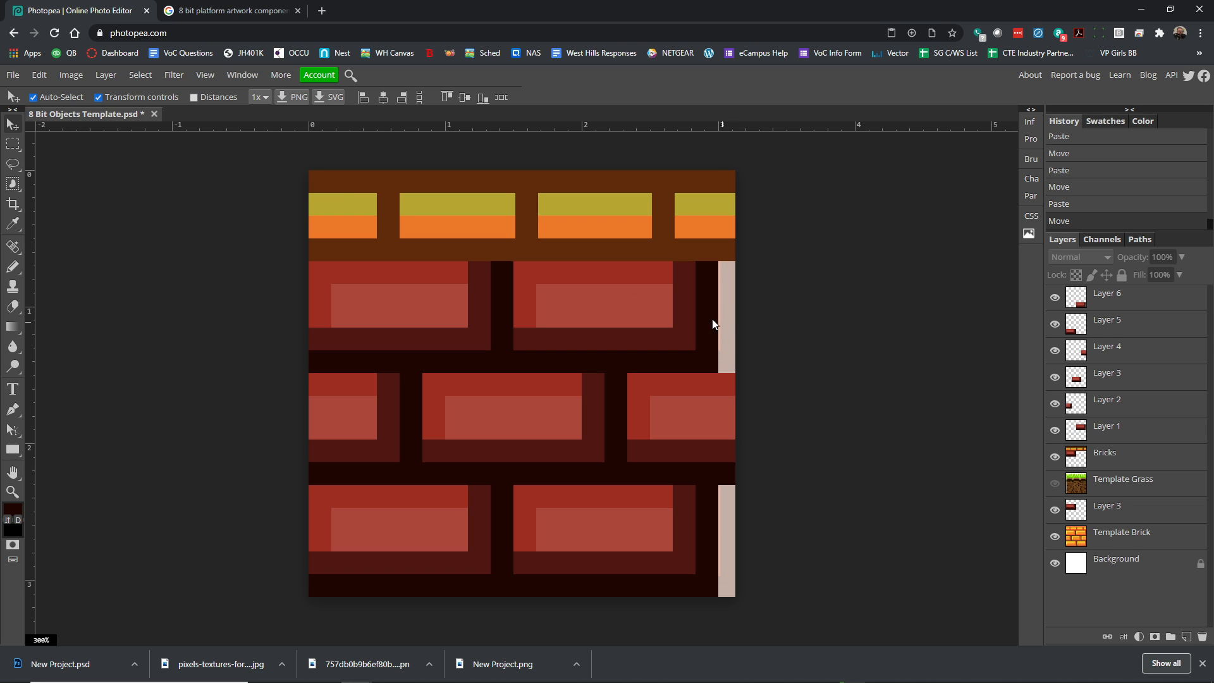
Step: Try resizing the canvas to 200 px wide with the anchor at the middle left, and undo the resize
{"action": "left_click", "coordinate": [72, 78]}
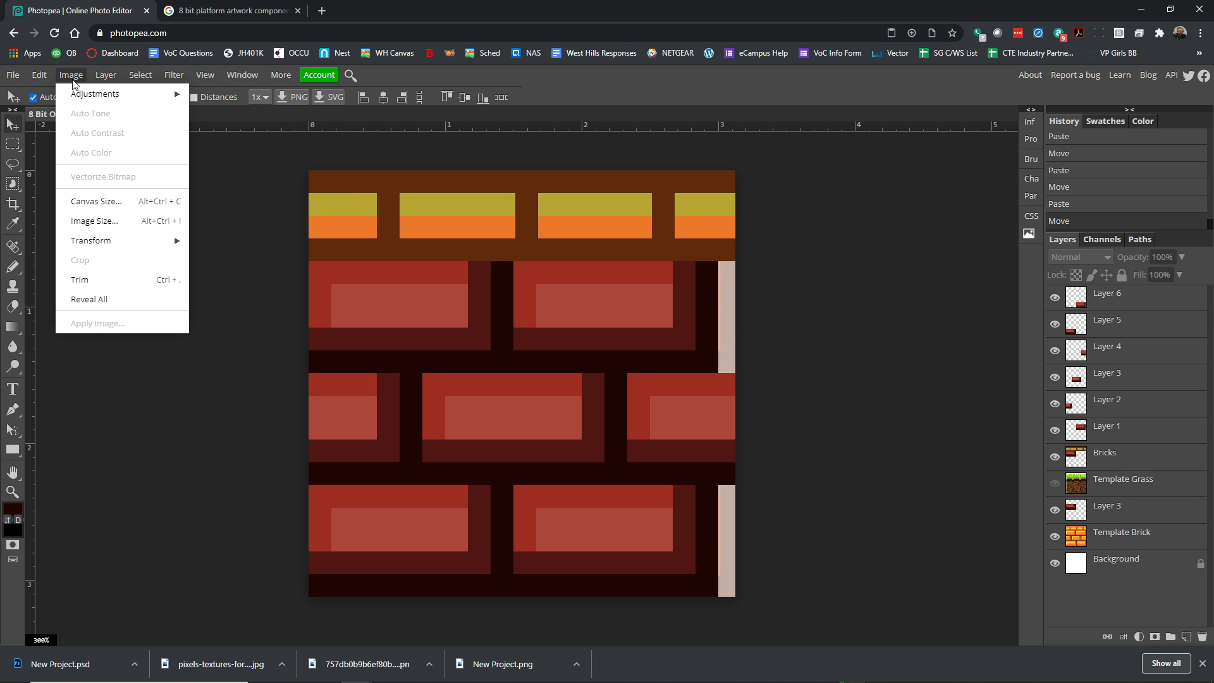
{"action": "left_click", "coordinate": [92, 201]}
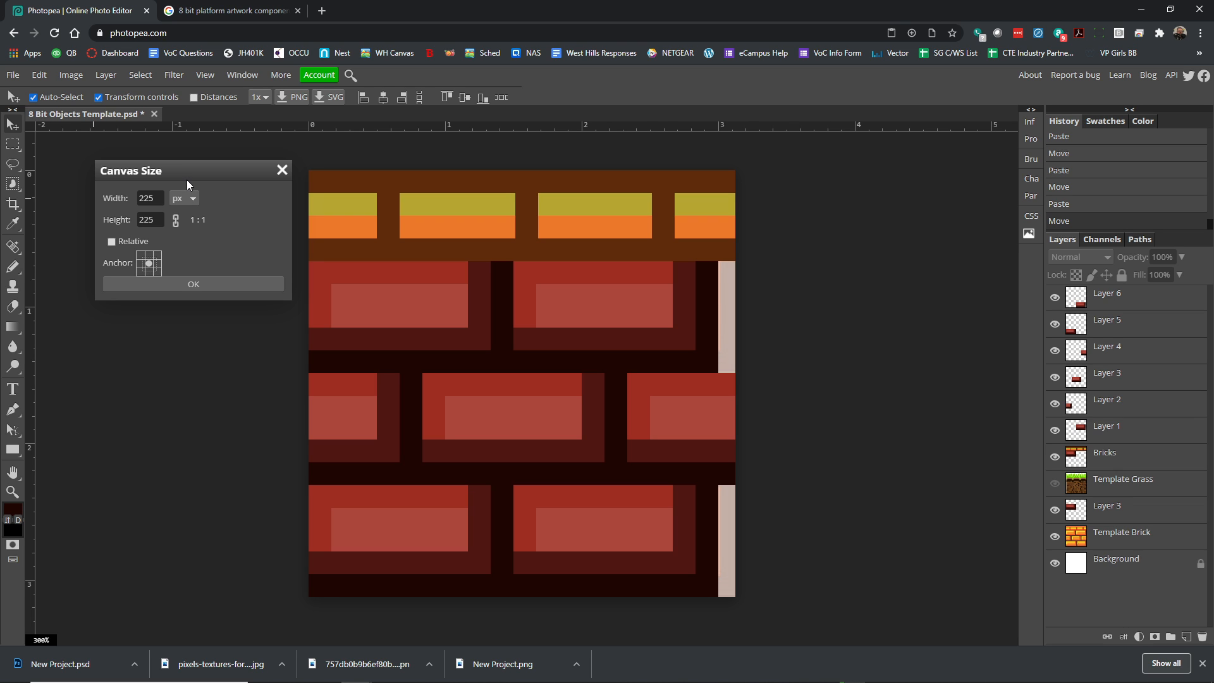
{"action": "double_click", "coordinate": [147, 198]}
{"action": "type", "text": "200"}
{"action": "left_click", "coordinate": [261, 242]}
{"action": "left_click", "coordinate": [140, 264]}
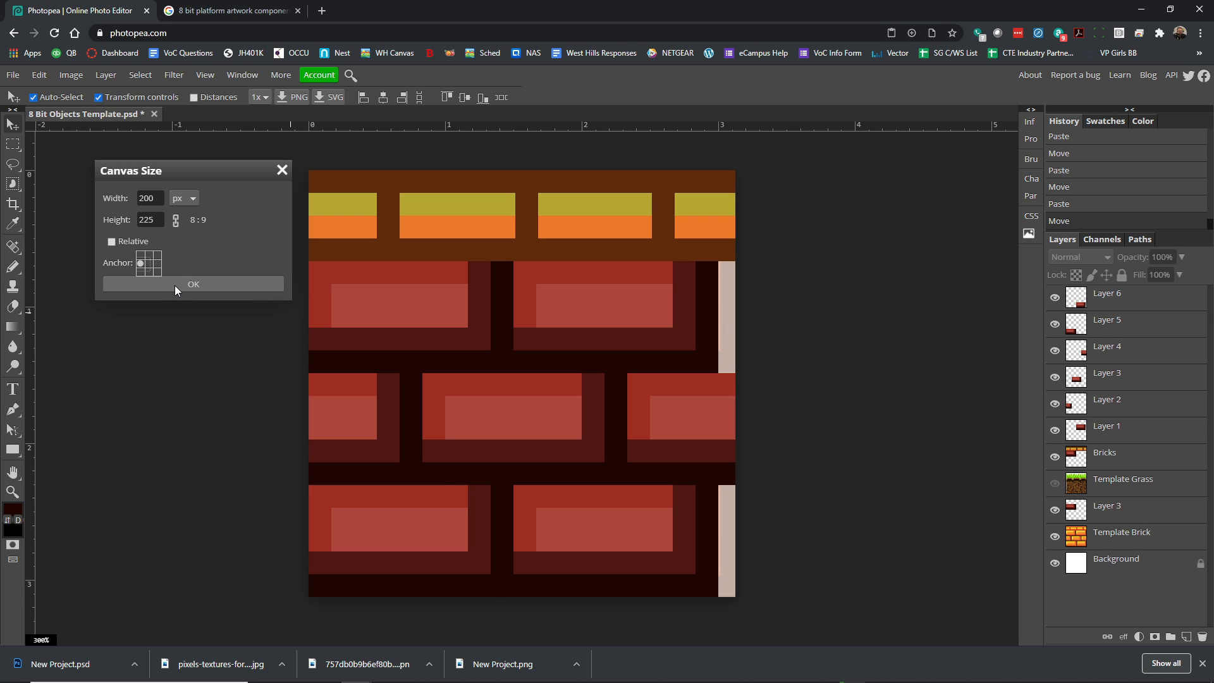
{"action": "left_click", "coordinate": [216, 284]}
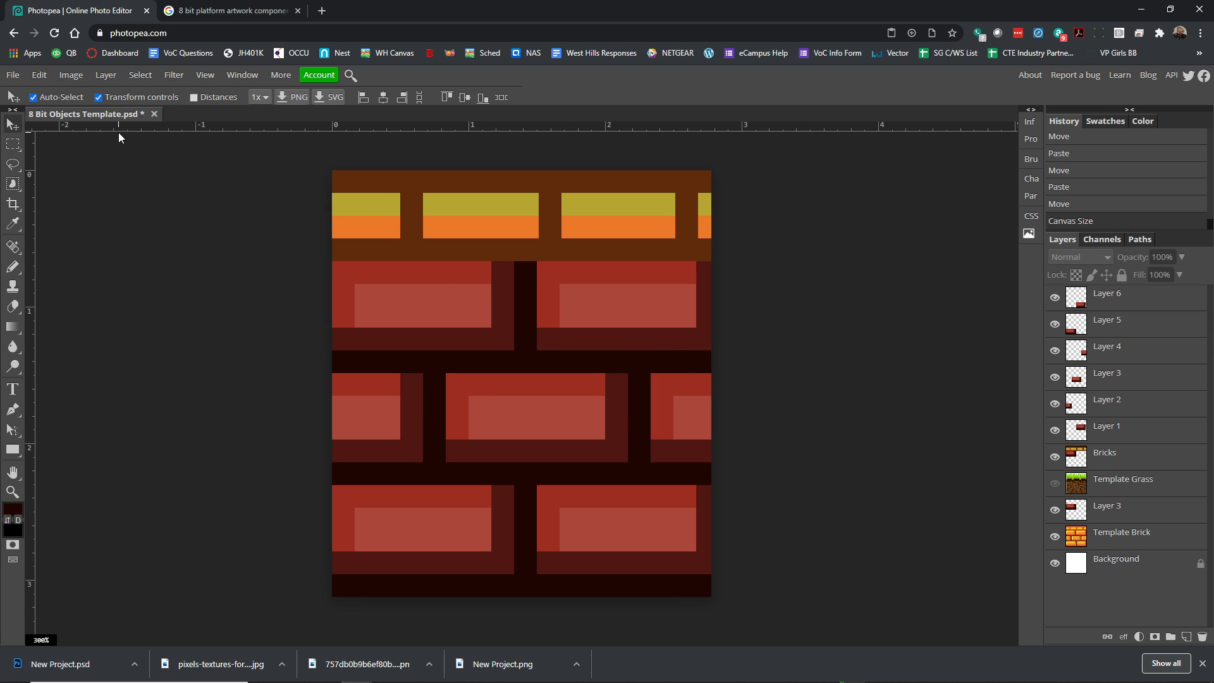
{"action": "key", "text": "ctrl+z"}
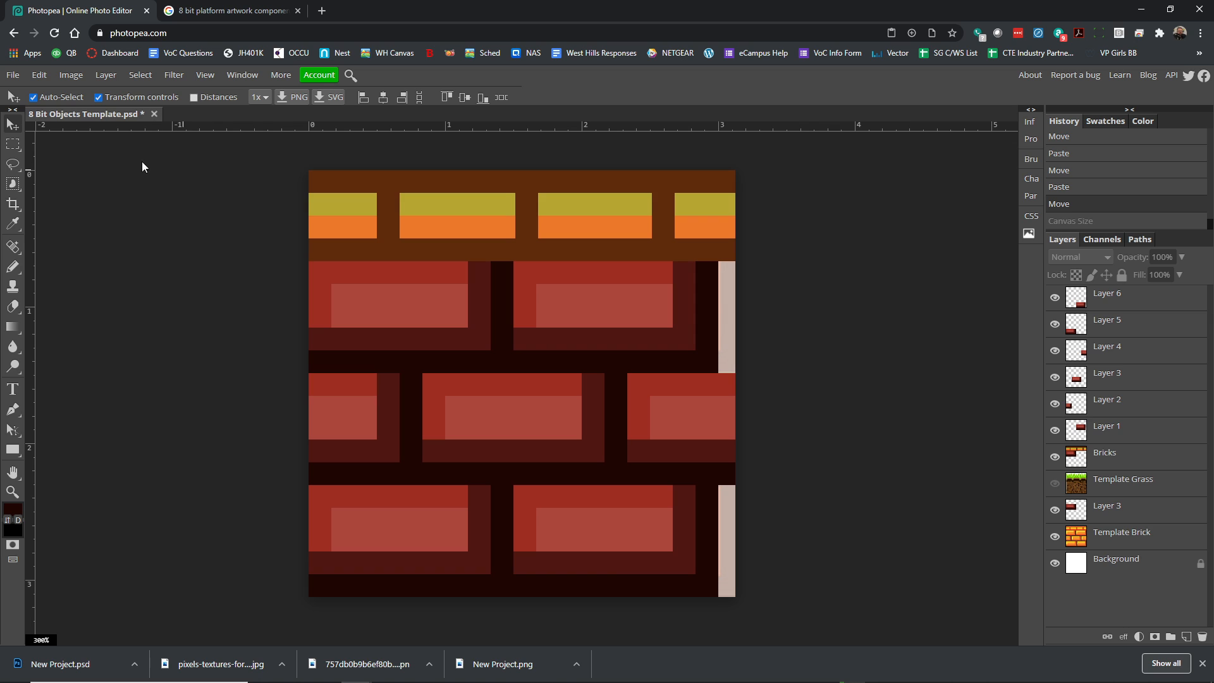
Step: Resize the canvas to 210 px wide from the left anchor, trimming the uncovered strip along its right edge
{"action": "left_click", "coordinate": [73, 76]}
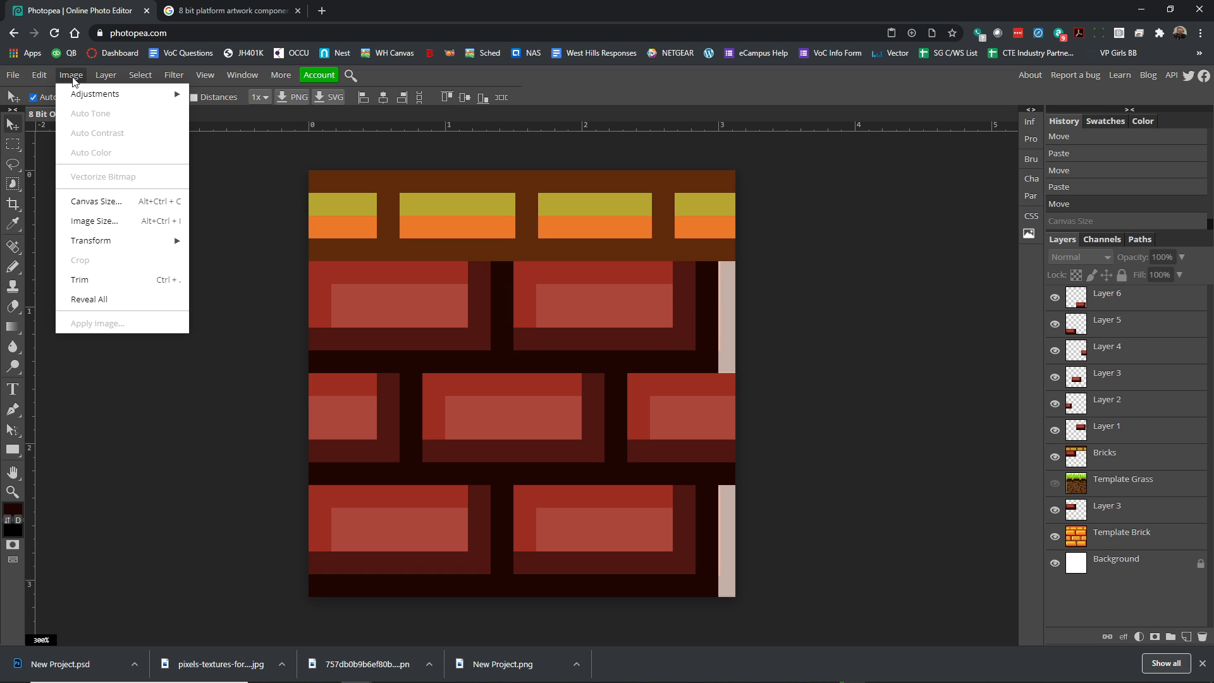
{"action": "left_click", "coordinate": [88, 201]}
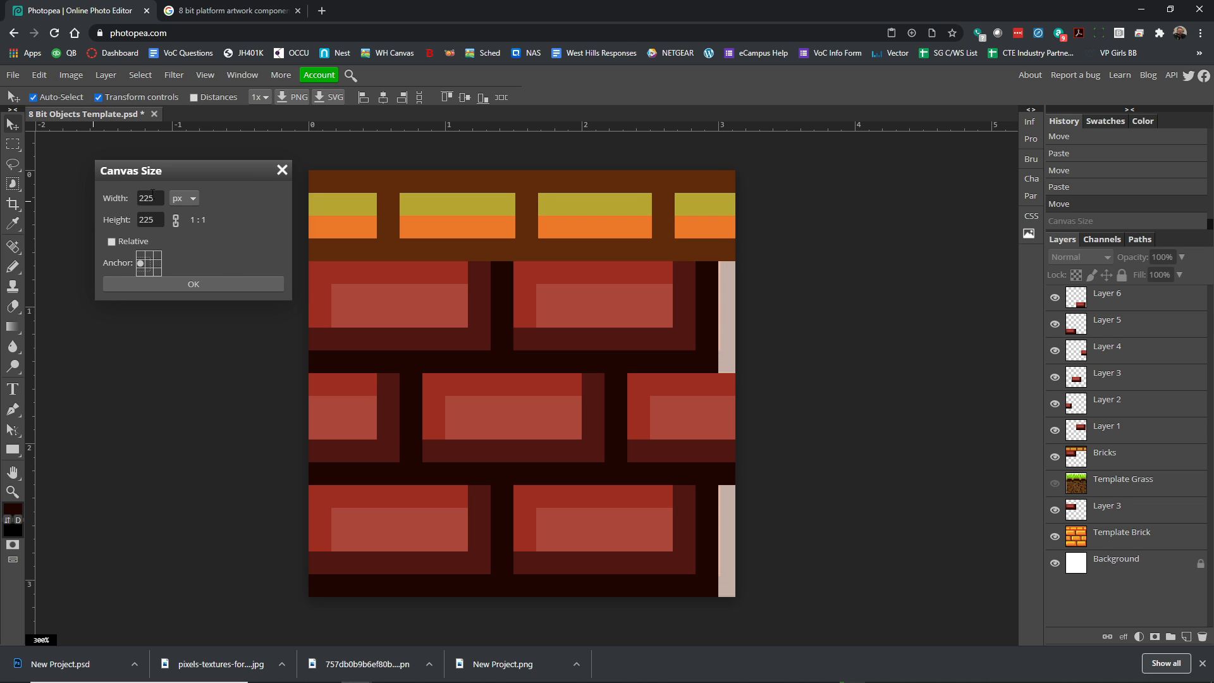
{"action": "double_click", "coordinate": [152, 194]}
{"action": "type", "text": "210"}
{"action": "left_click", "coordinate": [202, 285]}
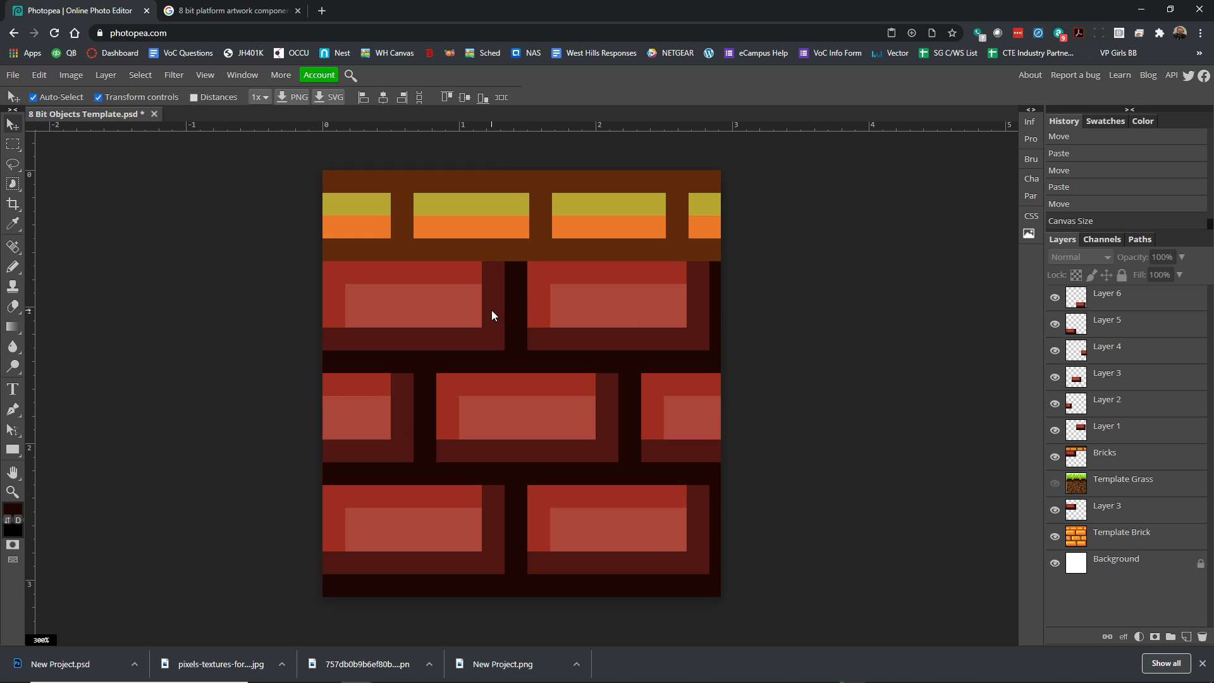
Step: Undo the last canvas resize and resize the canvas to 215 px wide from the left anchor
{"action": "key", "text": "ctrl+z"}
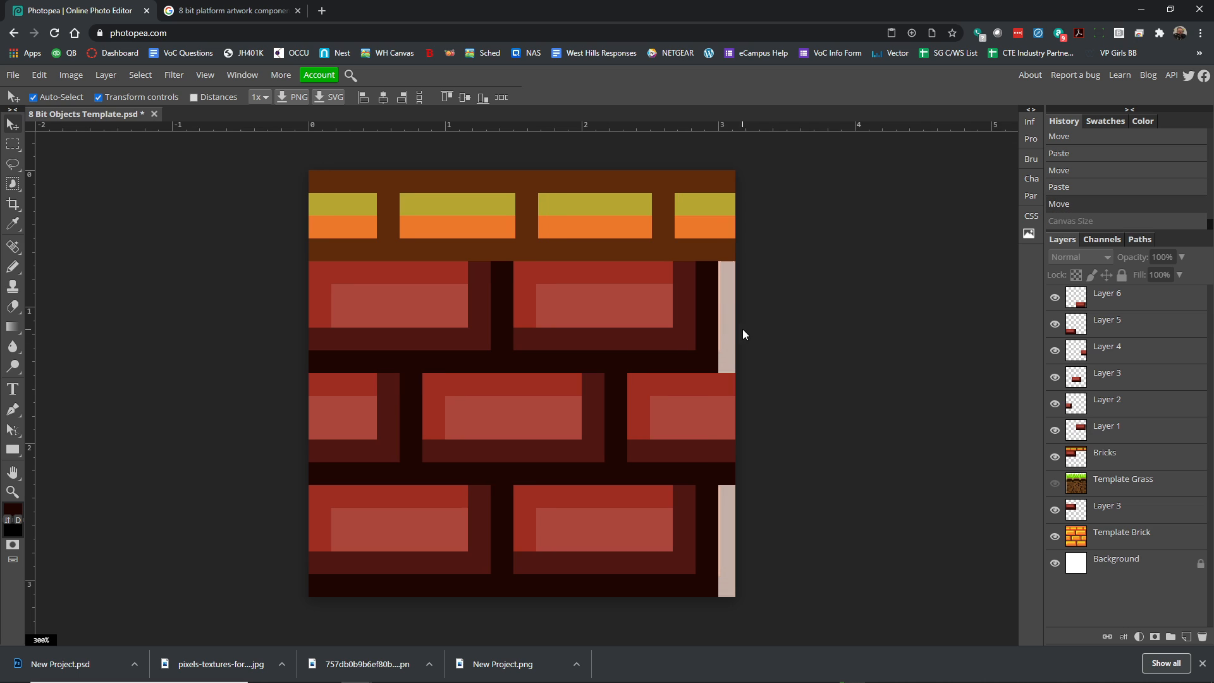
{"action": "left_click", "coordinate": [71, 75]}
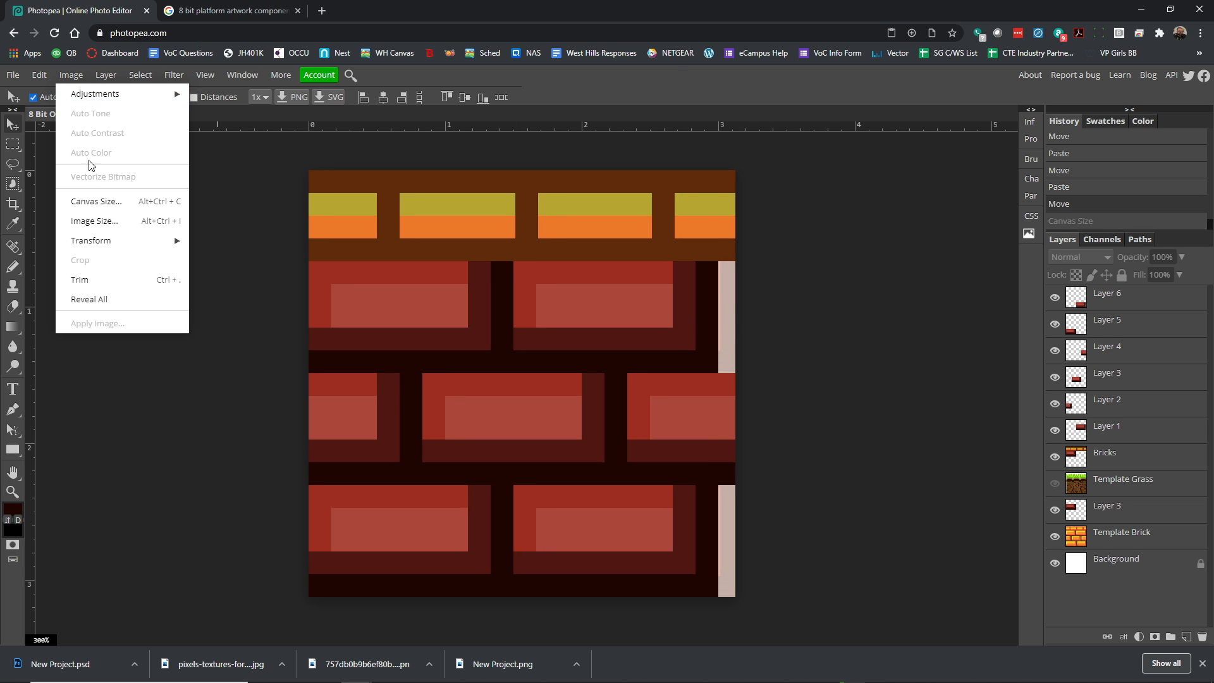
{"action": "left_click", "coordinate": [97, 193]}
{"action": "left_click", "coordinate": [156, 197]}
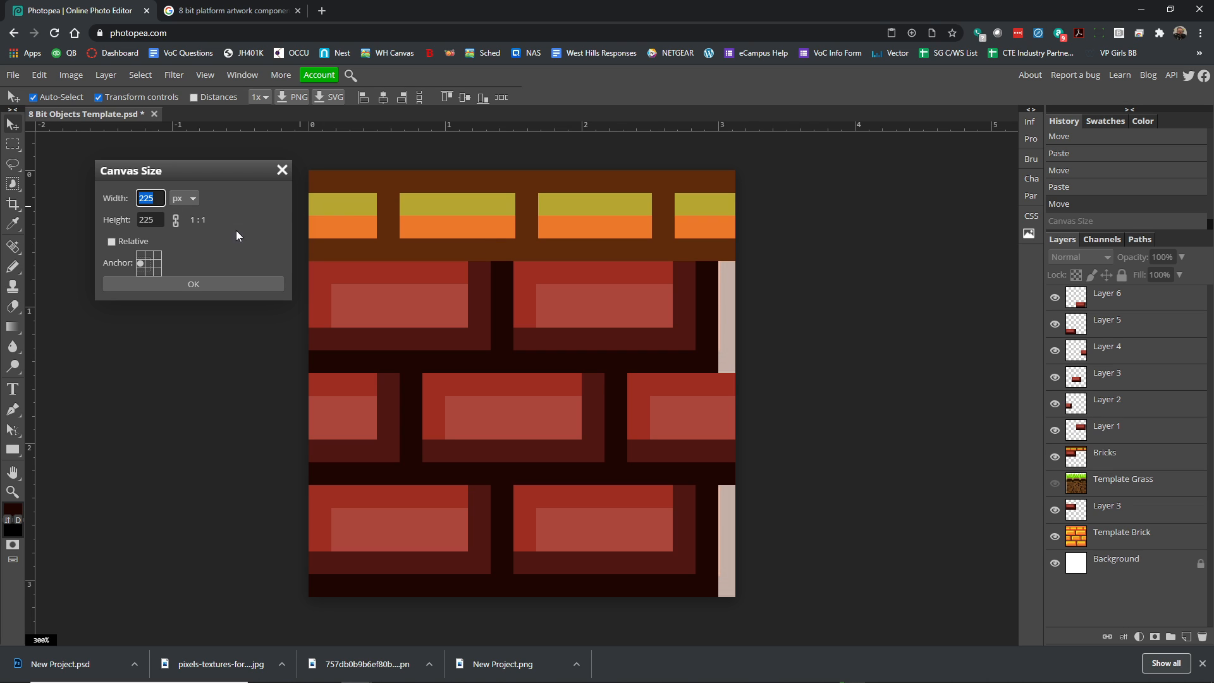
{"action": "type", "text": "215"}
{"action": "left_click", "coordinate": [256, 283]}
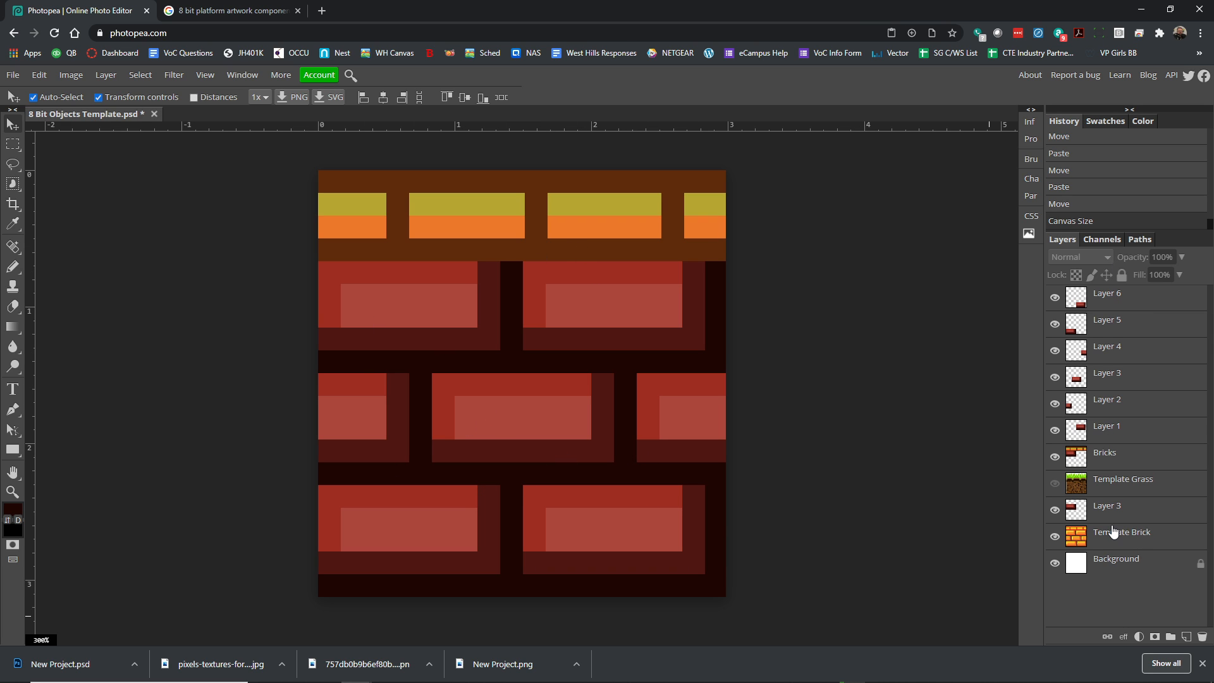
Step: Move the lower Layer 3 above Bricks, then merge all the brick layers from Layer 6 down to Bricks into one
{"action": "left_click_drag", "start_coordinate": [1114, 512], "coordinate": [1125, 444]}
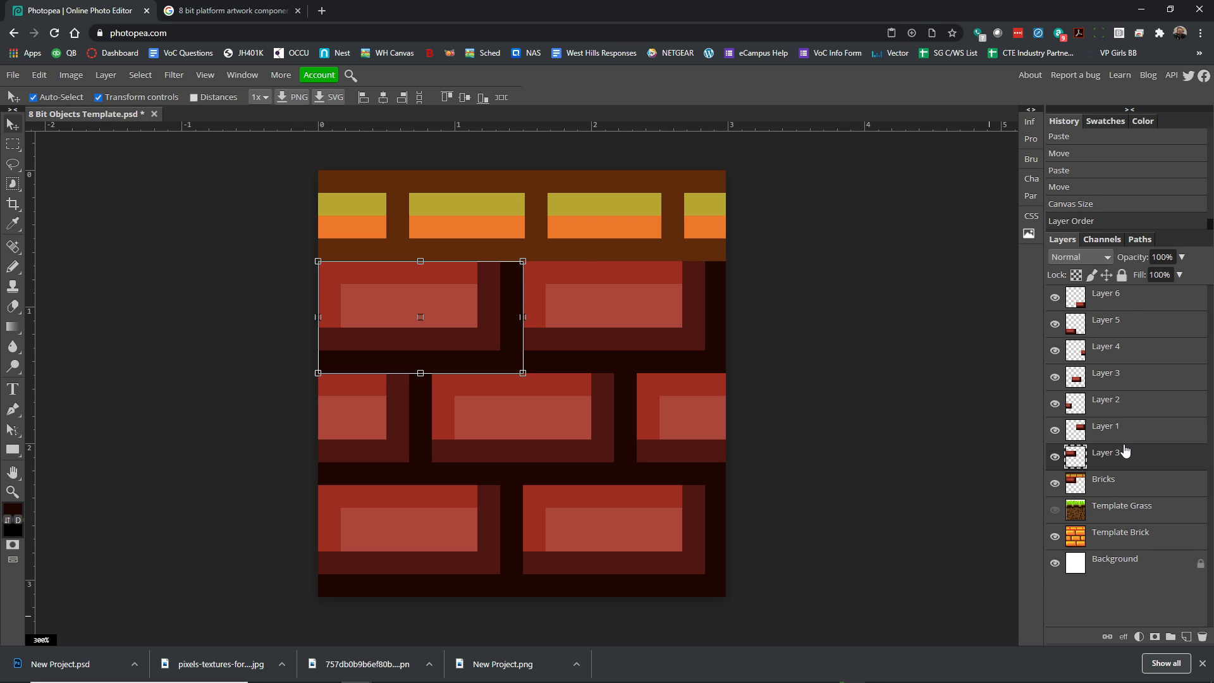
{"action": "left_click", "coordinate": [1123, 297]}
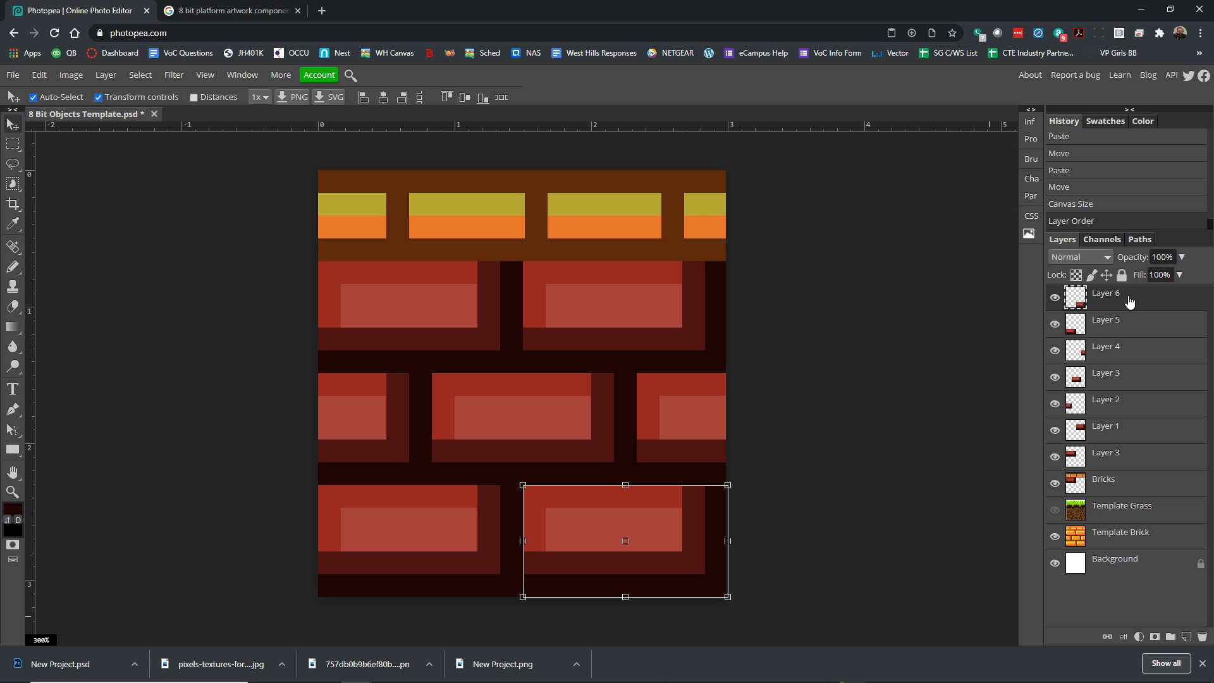
{"action": "left_click", "coordinate": [1135, 331]}
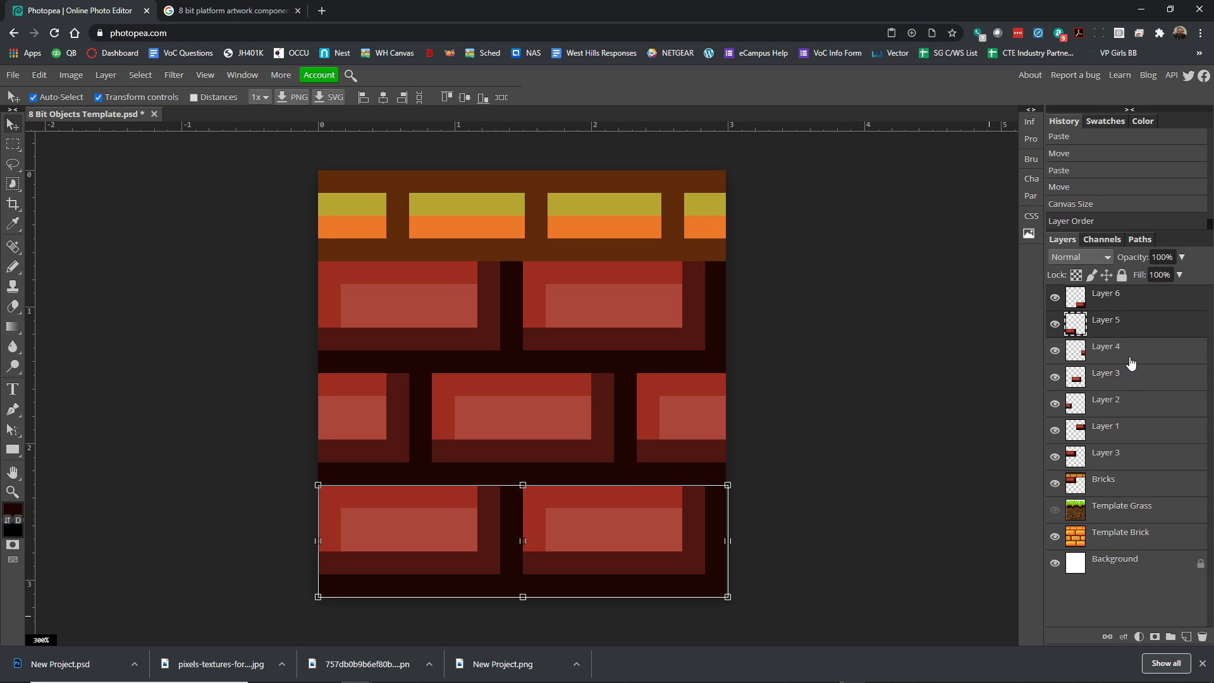
{"action": "left_click", "coordinate": [1130, 358]}
{"action": "left_click", "coordinate": [1129, 408]}
{"action": "left_click", "coordinate": [1127, 433]}
{"action": "left_click", "coordinate": [1123, 462]}
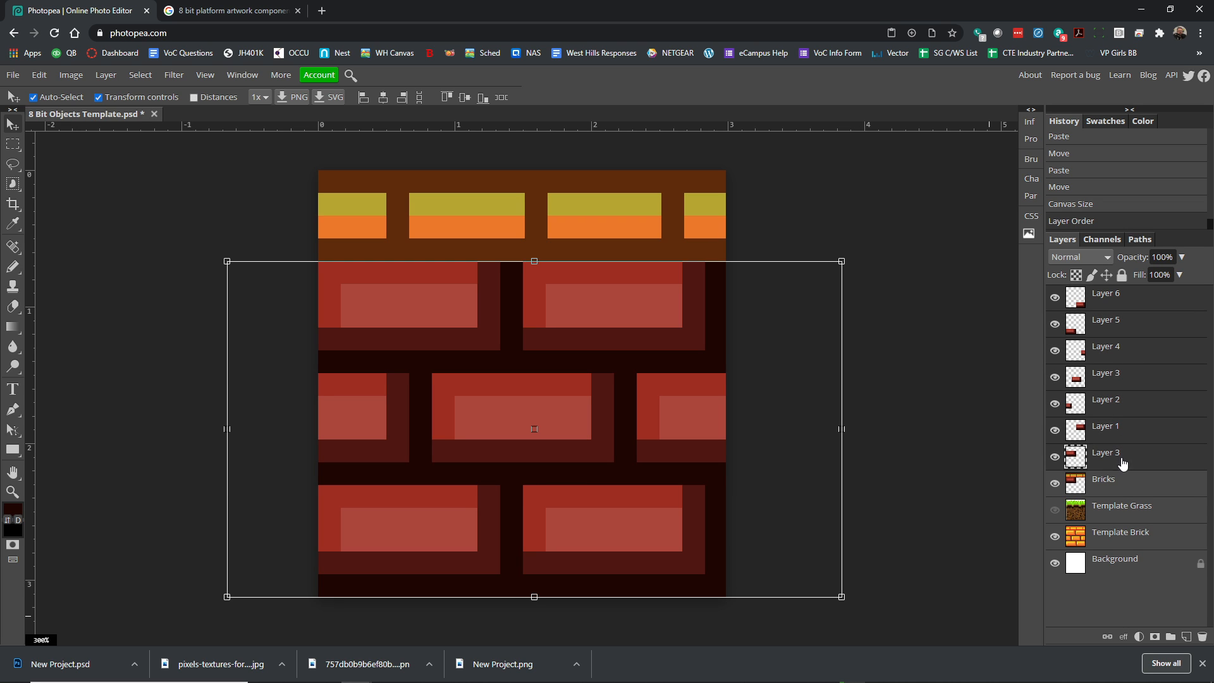
{"action": "left_click", "coordinate": [1121, 487]}
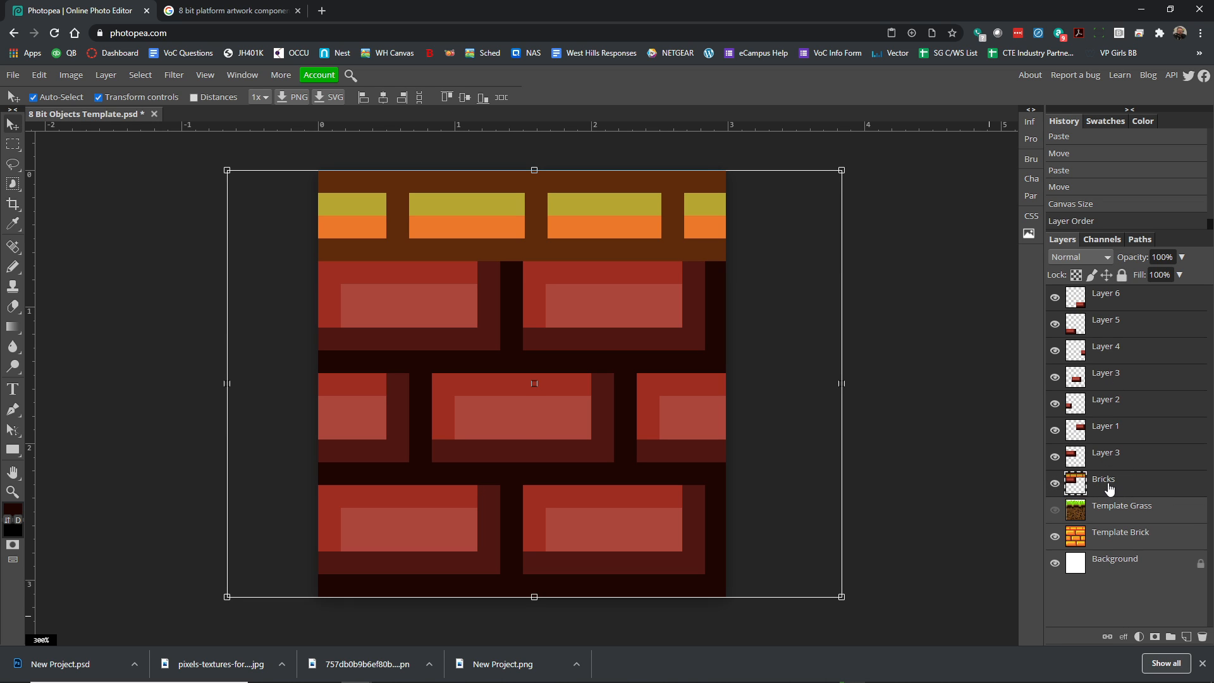
{"action": "right_click", "coordinate": [1120, 337]}
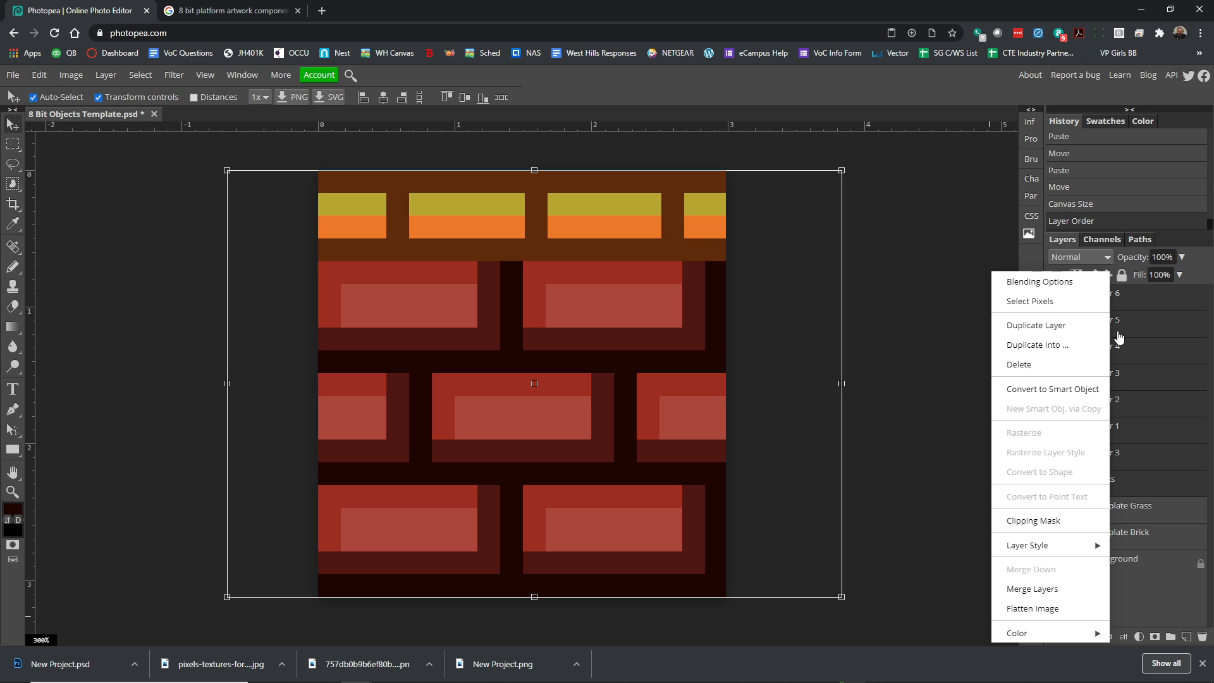
{"action": "left_click", "coordinate": [1032, 589]}
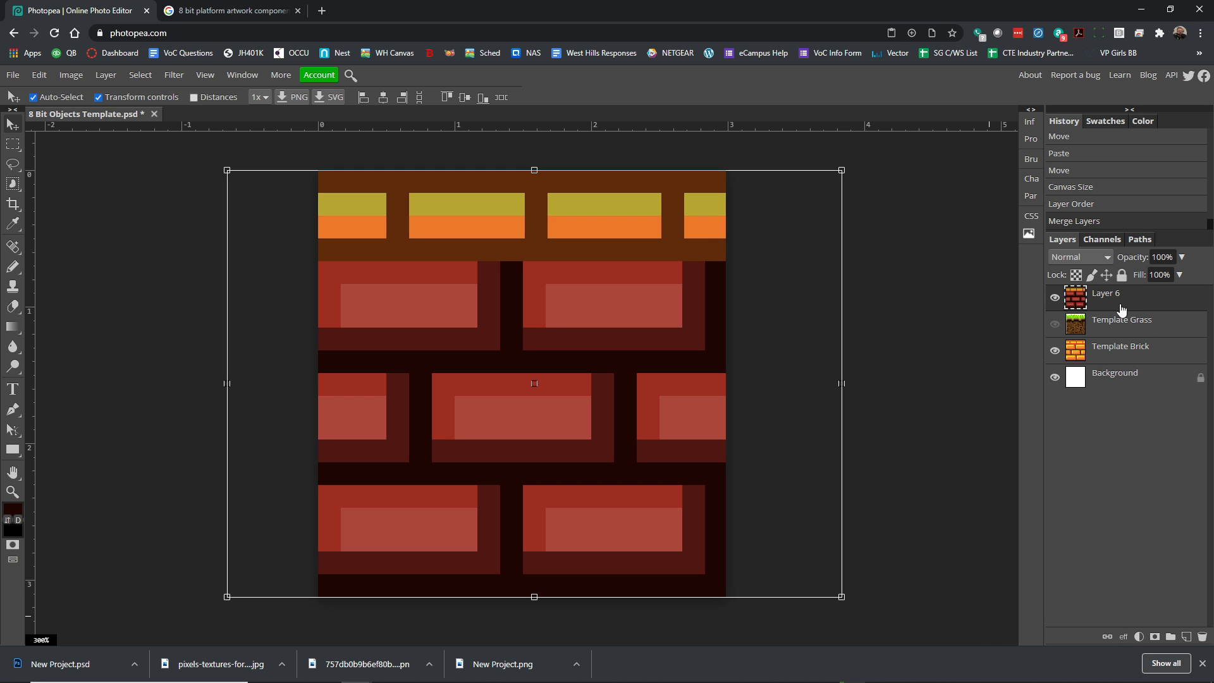
Step: Toggle the merged brick layer's visibility to compare it with the template underneath
{"action": "left_click", "coordinate": [1057, 300]}
{"action": "left_click", "coordinate": [1055, 300]}
{"action": "left_click", "coordinate": [1056, 300]}
{"action": "left_click", "coordinate": [1055, 301]}
{"action": "left_click", "coordinate": [1056, 300]}
{"action": "left_click", "coordinate": [1056, 301]}
{"action": "left_click", "coordinate": [1055, 301]}
{"action": "left_click", "coordinate": [1056, 300]}
{"action": "left_click", "coordinate": [1055, 301]}
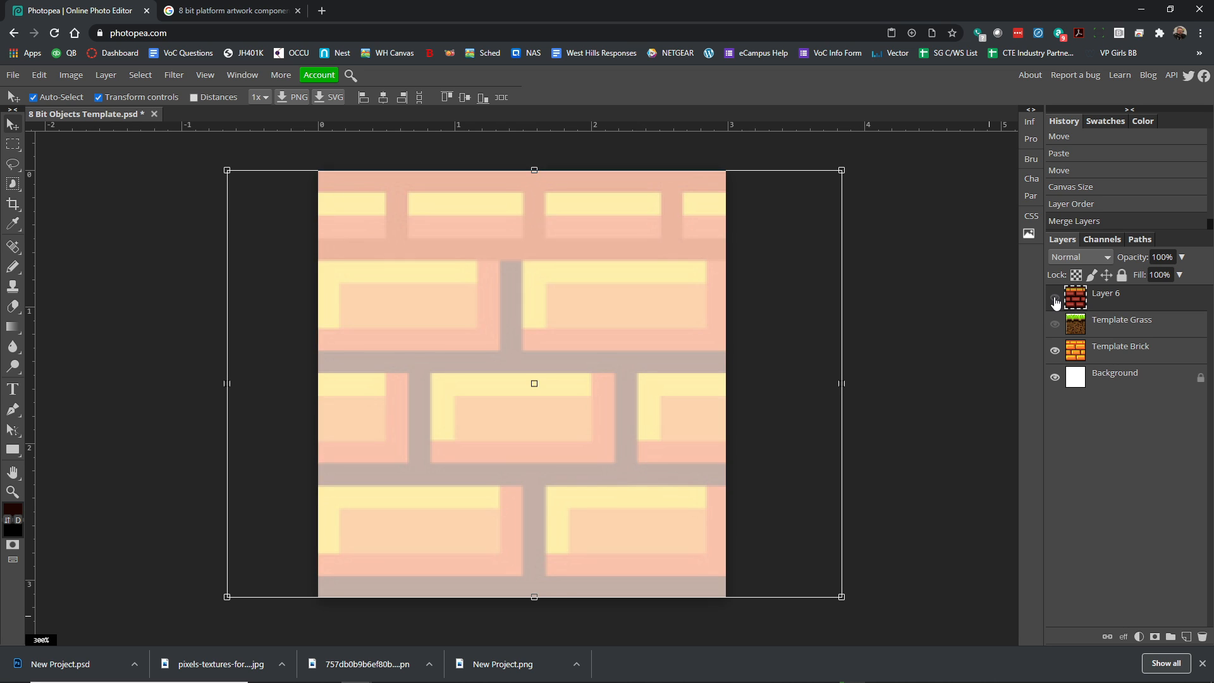
{"action": "left_click", "coordinate": [1055, 300]}
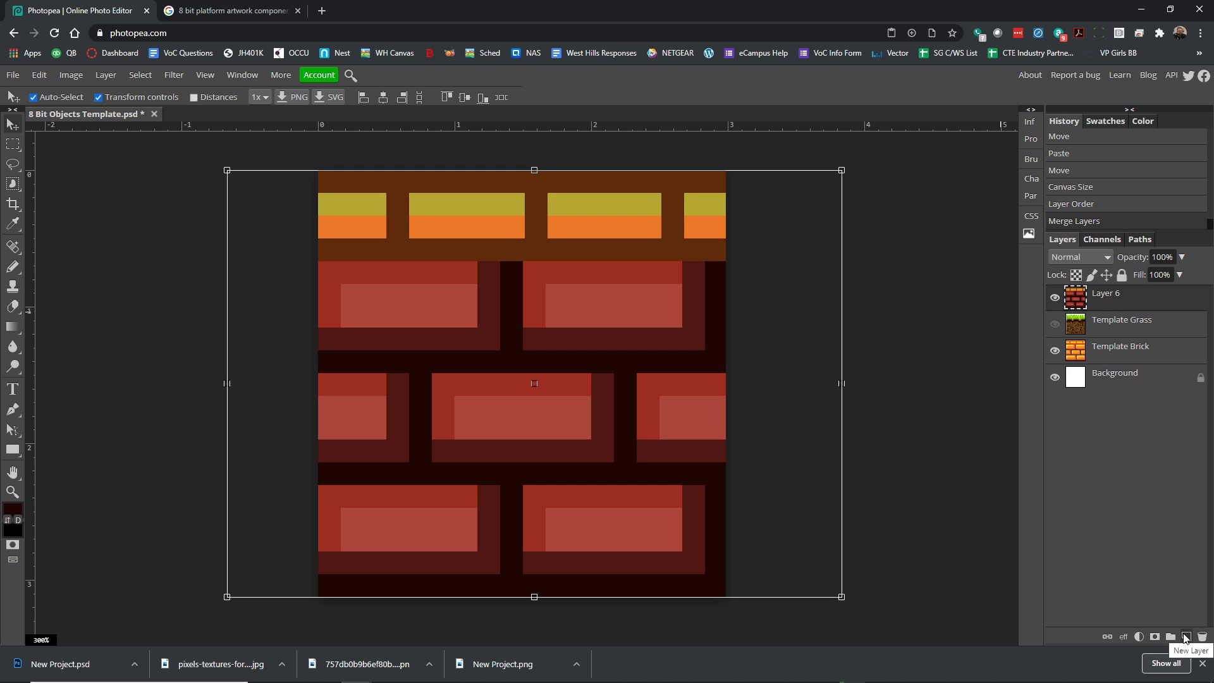
Step: Add a new layer above the merged bricks and set the Pencil tool's size to 5 px
{"action": "left_click", "coordinate": [1187, 638]}
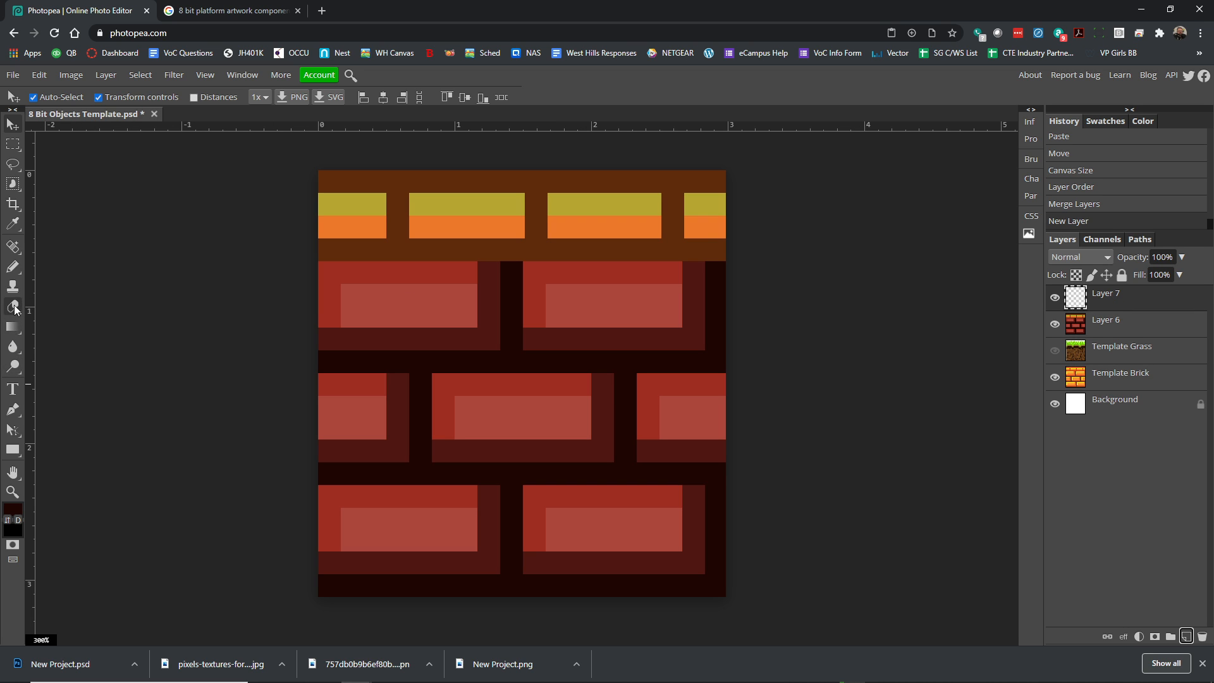
{"action": "left_click", "coordinate": [12, 266]}
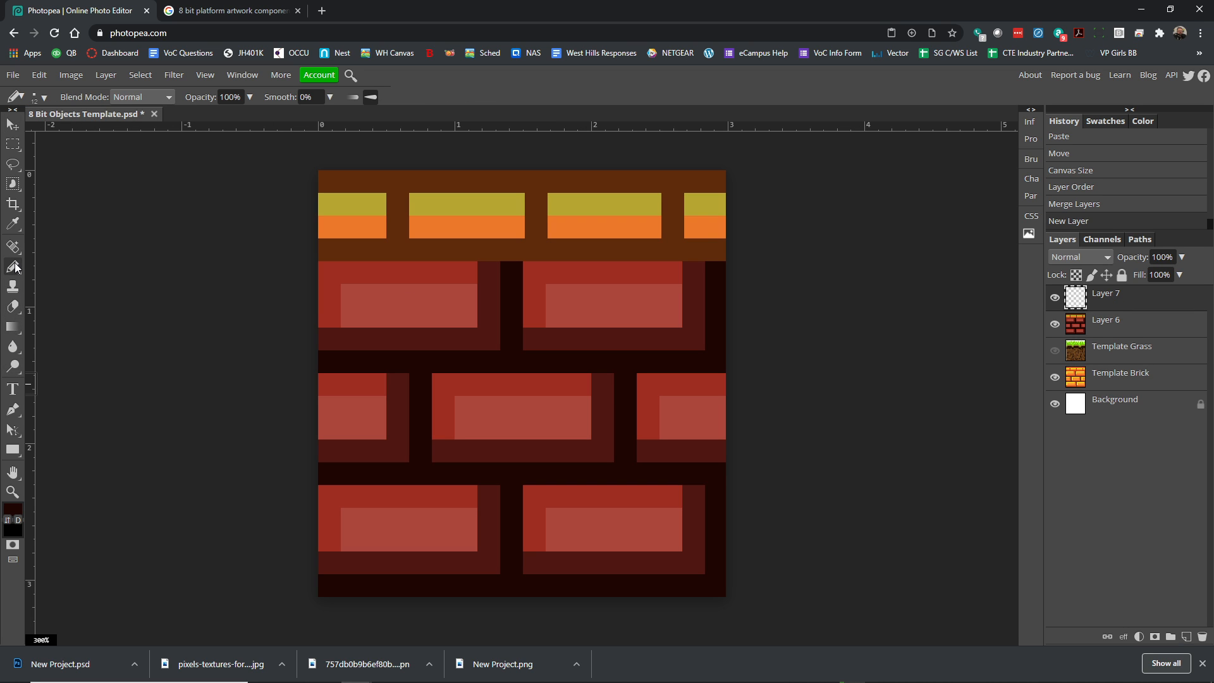
{"action": "left_click", "coordinate": [37, 100]}
{"action": "left_click_drag", "start_coordinate": [71, 130], "coordinate": [56, 130]}
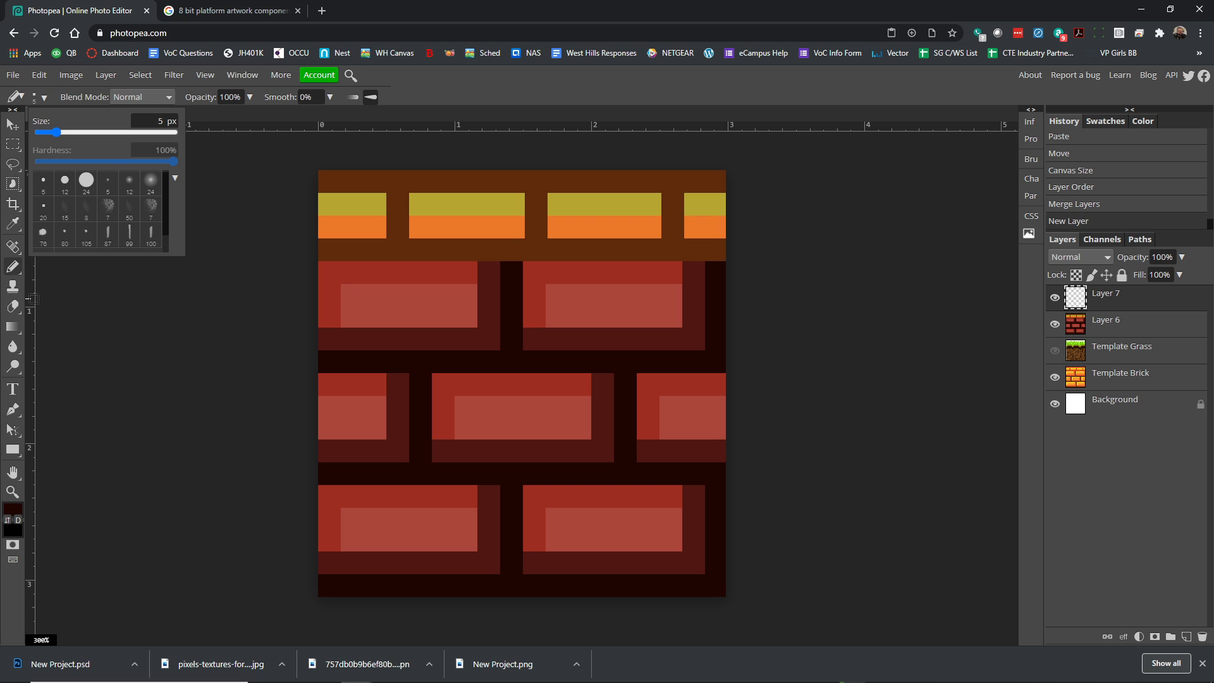
Step: Set the drawing colour to light pink and scatter six square dots over the inner face of the upper red row's left brick
{"action": "left_click", "coordinate": [13, 511]}
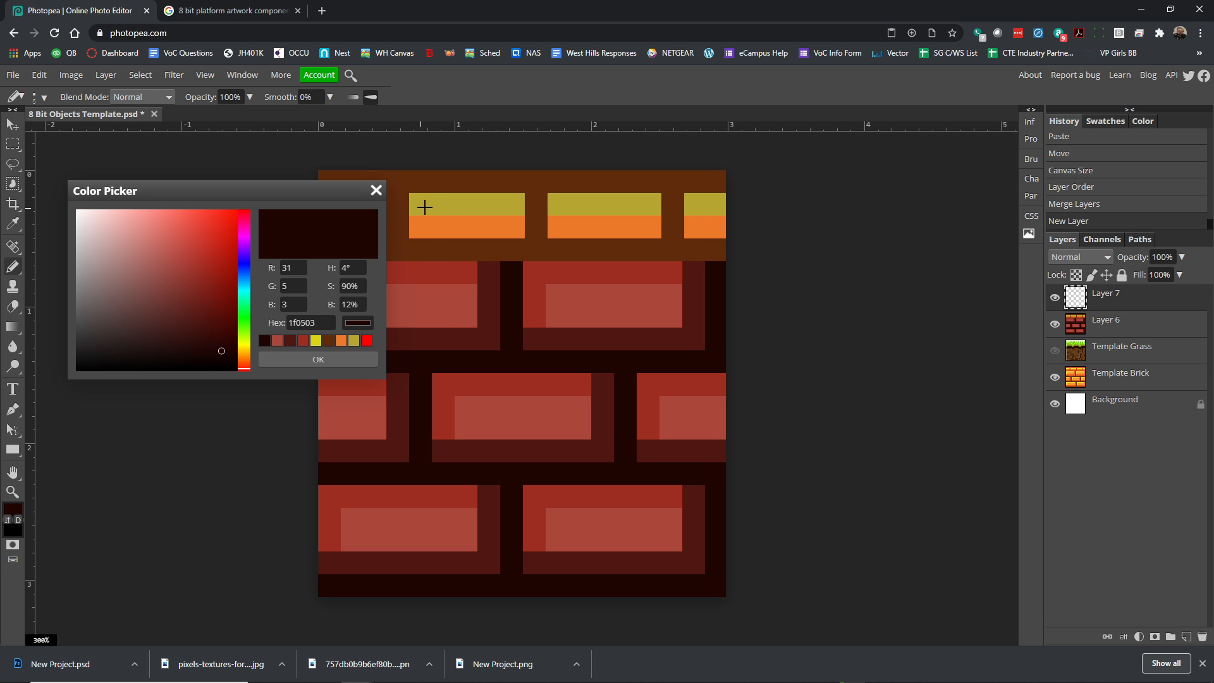
{"action": "left_click", "coordinate": [150, 233]}
{"action": "mouse_move", "coordinate": [150, 233]}
{"action": "left_mouse_down"}
{"action": "mouse_move", "coordinate": [139, 212]}
{"action": "mouse_move", "coordinate": [144, 222]}
{"action": "left_mouse_up"}
{"action": "left_click", "coordinate": [318, 359]}
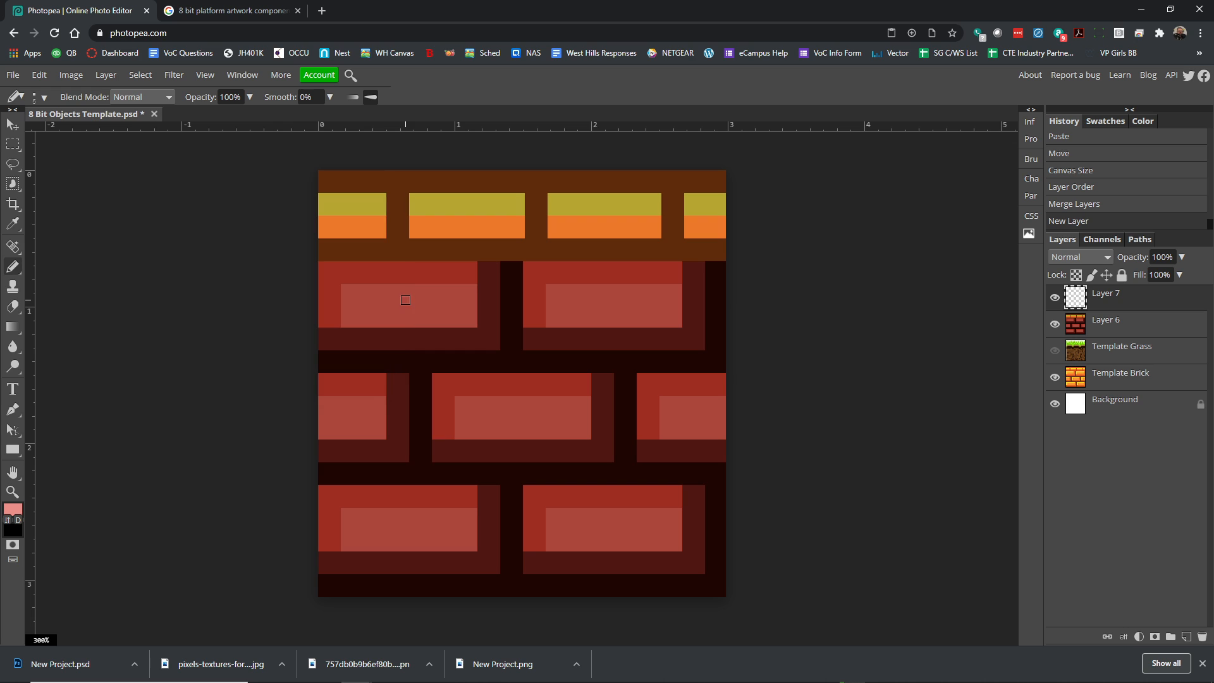
{"action": "left_click", "coordinate": [345, 289]}
{"action": "key", "text": "ctrl+z"}
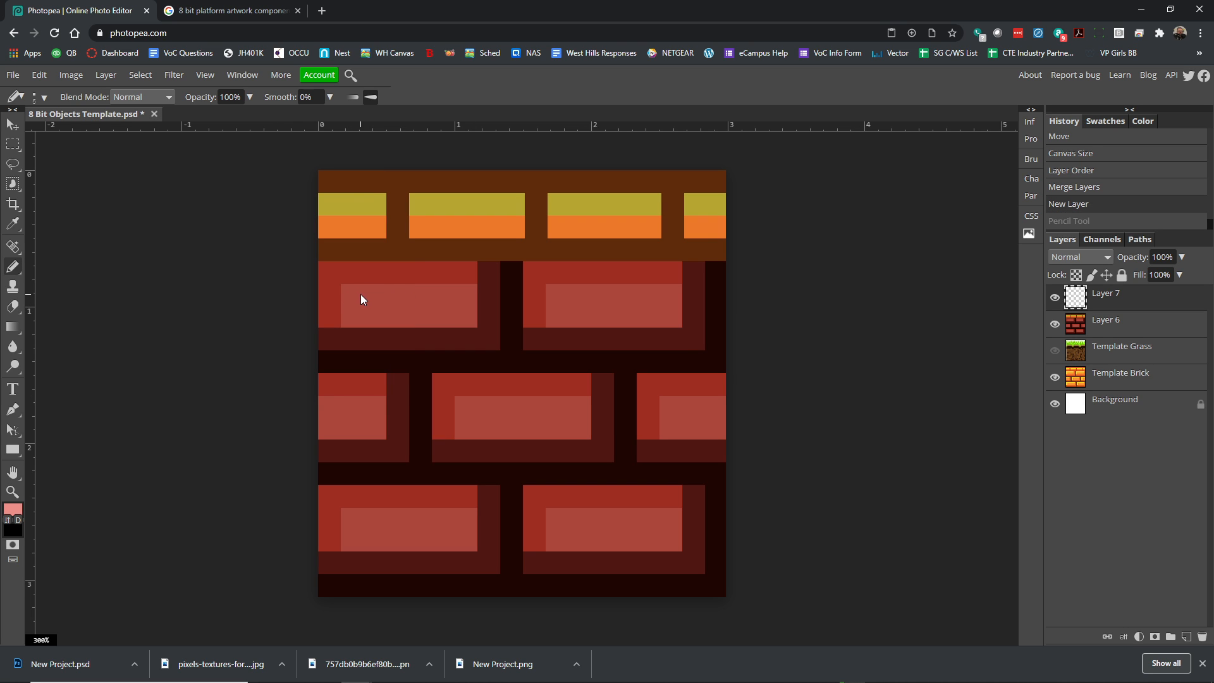
{"action": "left_click", "coordinate": [345, 290]}
{"action": "left_click", "coordinate": [358, 317]}
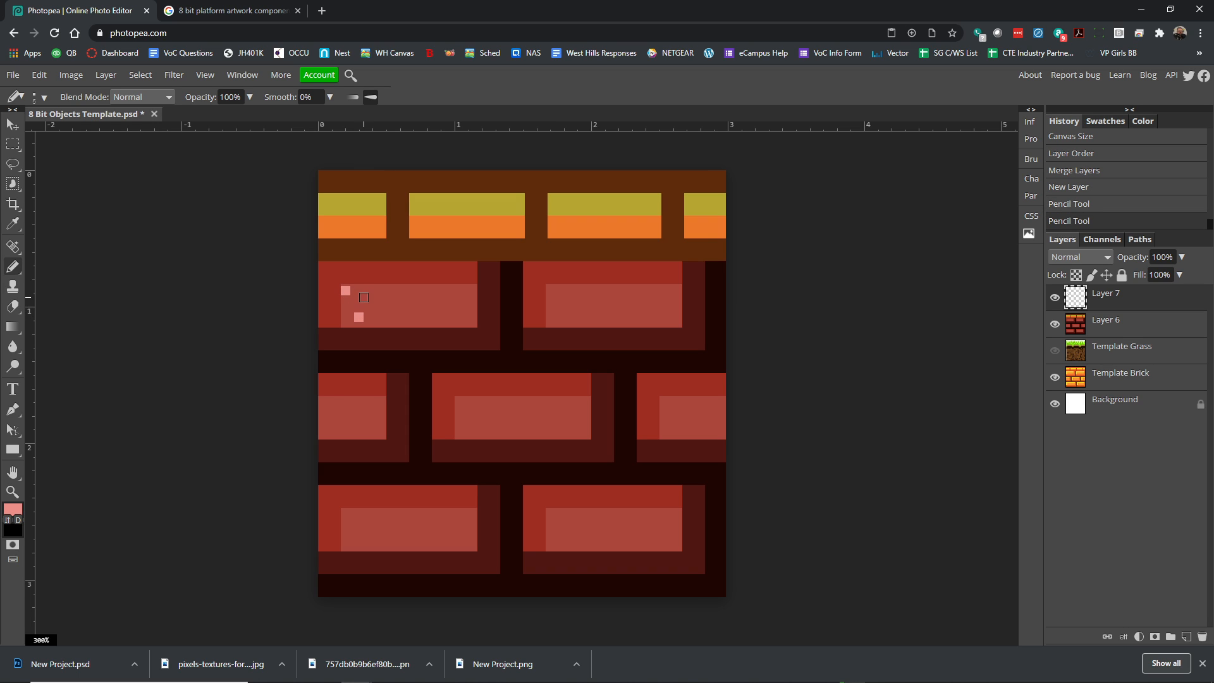
{"action": "left_click", "coordinate": [370, 298]}
{"action": "left_click", "coordinate": [405, 319]}
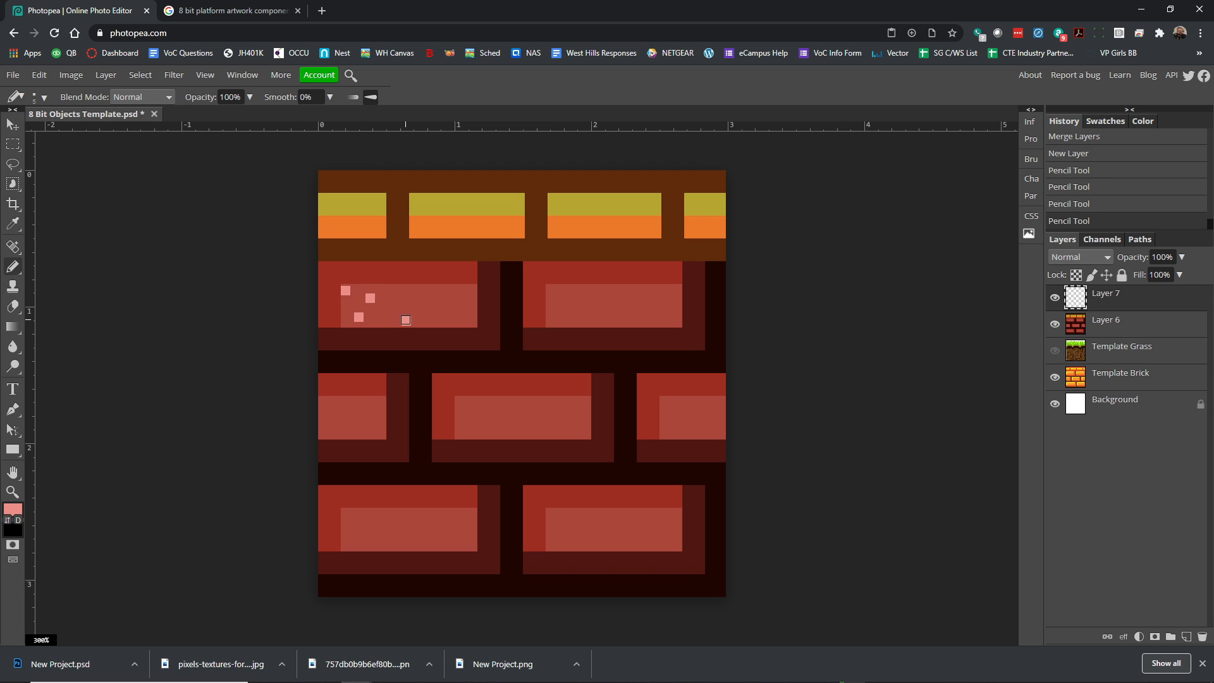
{"action": "left_click", "coordinate": [429, 296]}
{"action": "left_click", "coordinate": [452, 319]}
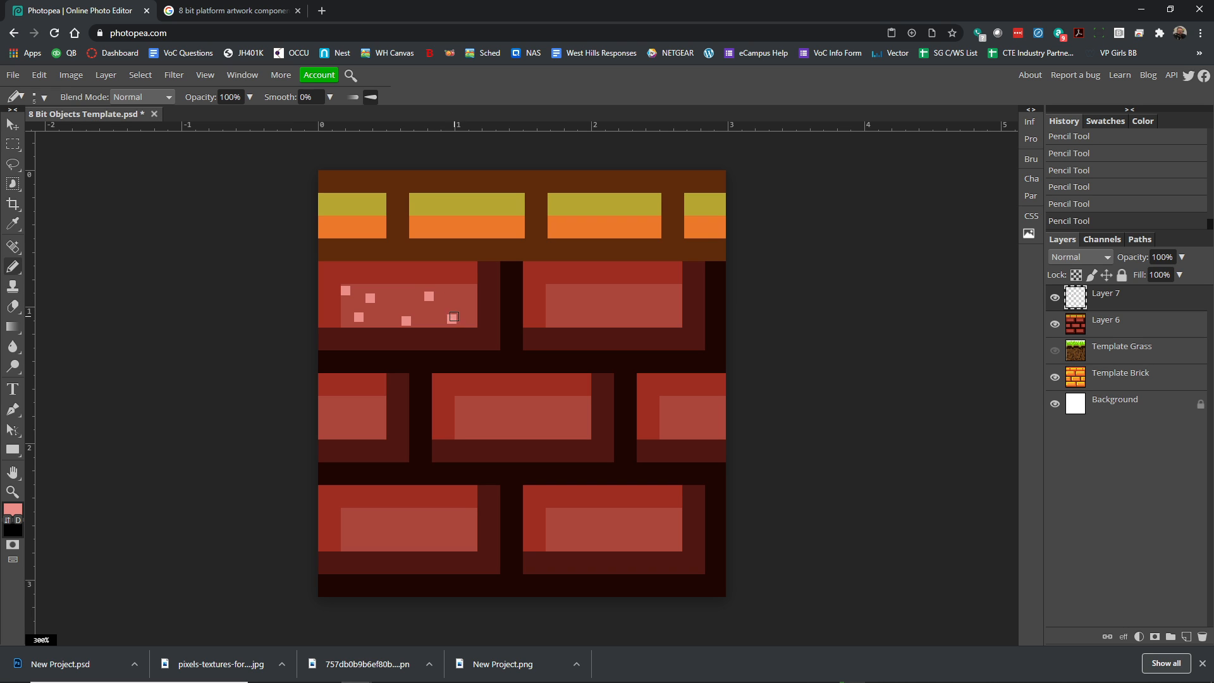
Step: Scatter eight light pink dots over the inner face of the upper red row's right brick
{"action": "left_click", "coordinate": [557, 292]}
{"action": "left_click", "coordinate": [562, 313]}
{"action": "left_click", "coordinate": [593, 301]}
{"action": "left_click", "coordinate": [617, 315]}
{"action": "left_click", "coordinate": [662, 313]}
{"action": "left_click", "coordinate": [660, 294]}
{"action": "left_click", "coordinate": [631, 298]}
{"action": "left_click", "coordinate": [645, 315]}
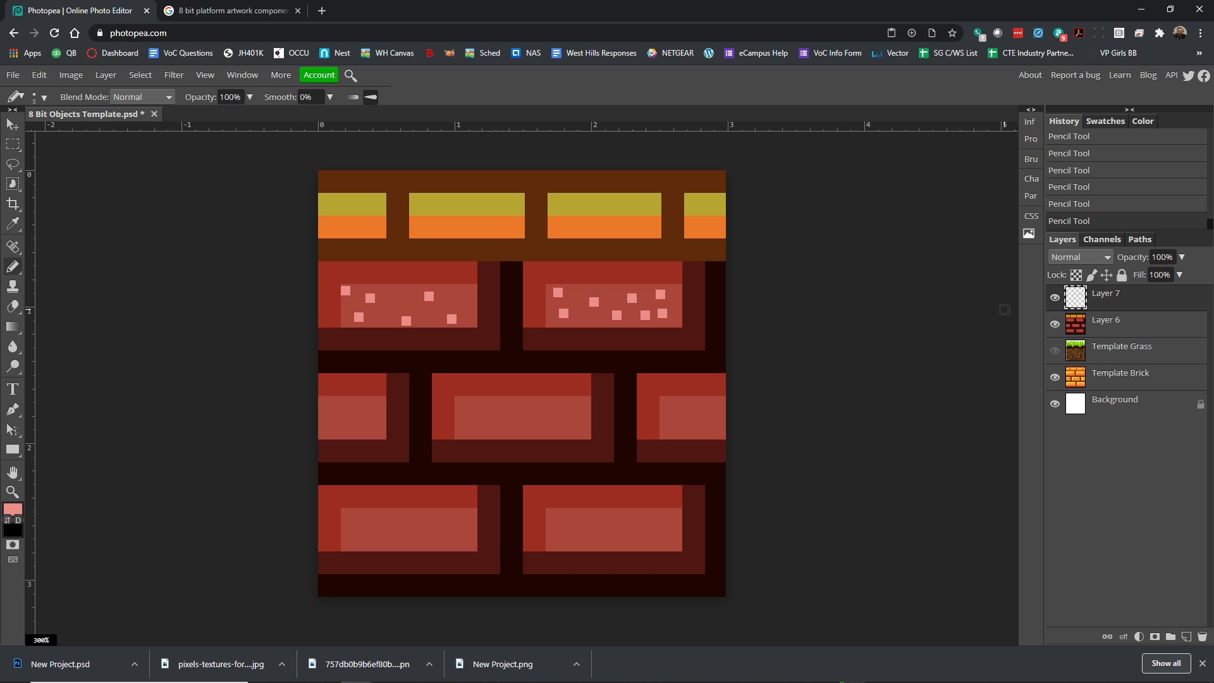
Step: Toggle the dot layer's visibility to compare the bricks with and without the speckles
{"action": "left_click", "coordinate": [1055, 299]}
{"action": "left_click", "coordinate": [1055, 299]}
{"action": "left_click", "coordinate": [1055, 298]}
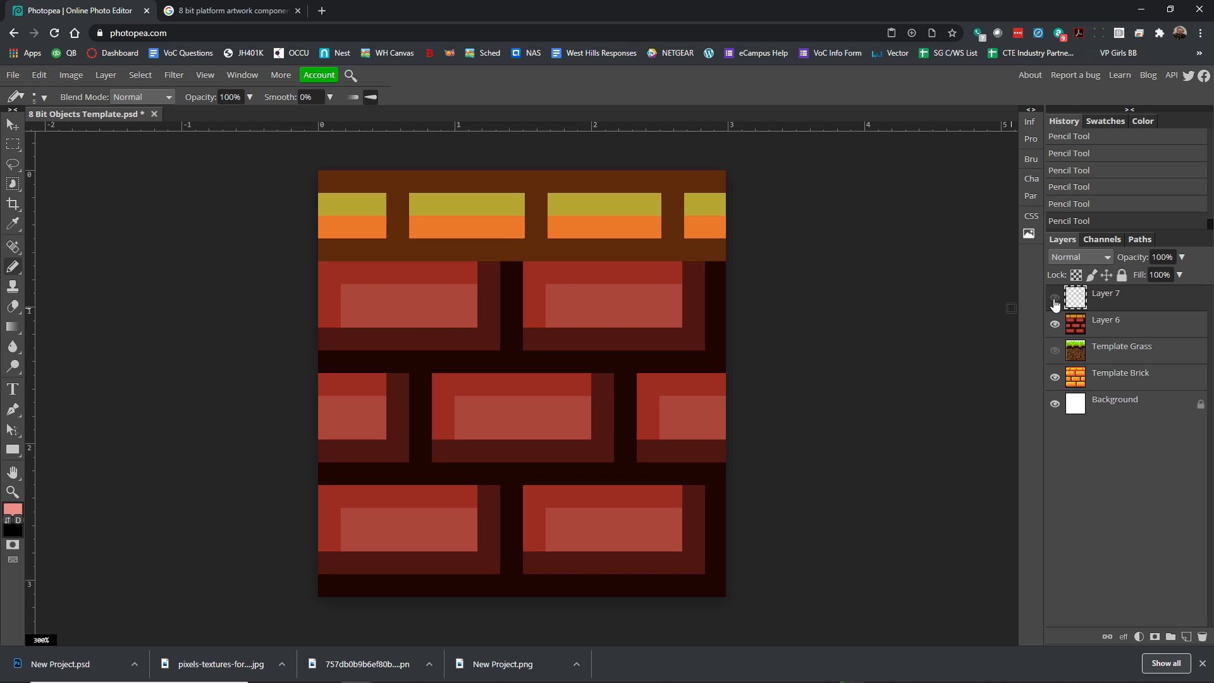
{"action": "left_click", "coordinate": [1055, 298]}
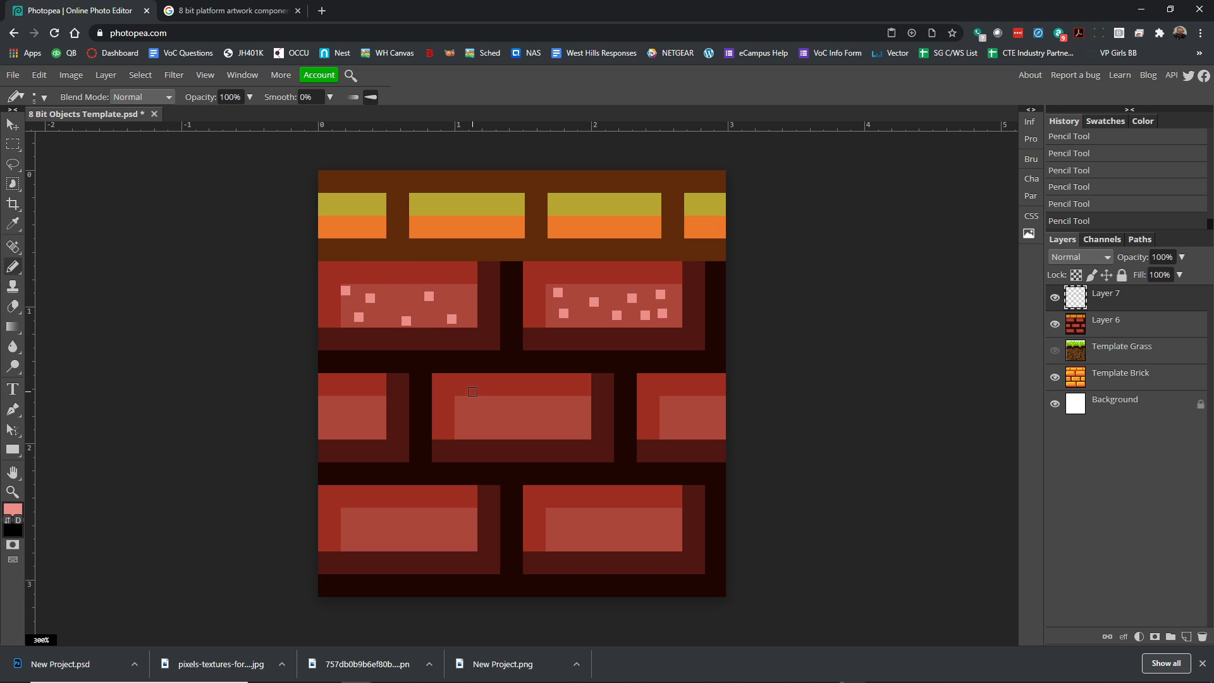
Step: Scatter eight light pink dots over the full brick in the centre of the middle red row
{"action": "left_click", "coordinate": [465, 423]}
{"action": "left_click", "coordinate": [470, 404]}
{"action": "left_click", "coordinate": [516, 430]}
{"action": "left_click", "coordinate": [547, 412]}
{"action": "left_click", "coordinate": [574, 413]}
{"action": "left_click", "coordinate": [552, 426]}
{"action": "left_click", "coordinate": [499, 406]}
{"action": "left_click", "coordinate": [482, 429]}
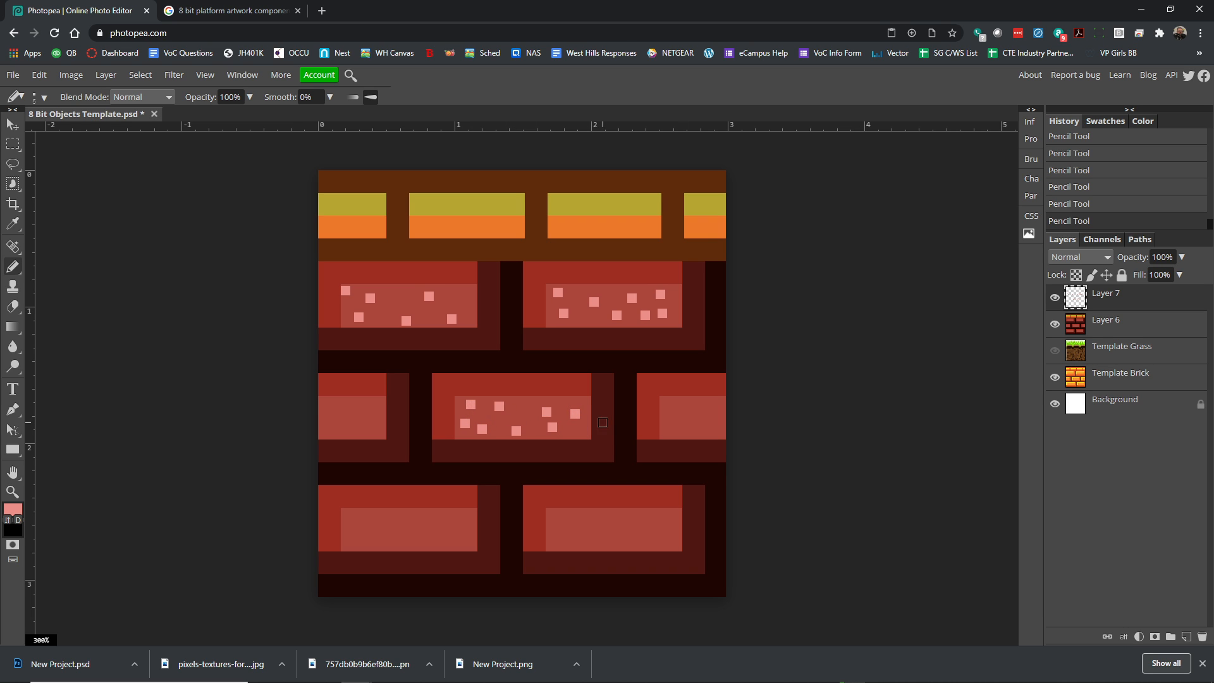
Step: Add light pink dots to the two partial bricks at the right and left ends of the middle red row
{"action": "left_click", "coordinate": [669, 408]}
{"action": "left_click", "coordinate": [674, 428]}
{"action": "left_click", "coordinate": [683, 410]}
{"action": "left_click", "coordinate": [696, 427]}
{"action": "left_click", "coordinate": [716, 425]}
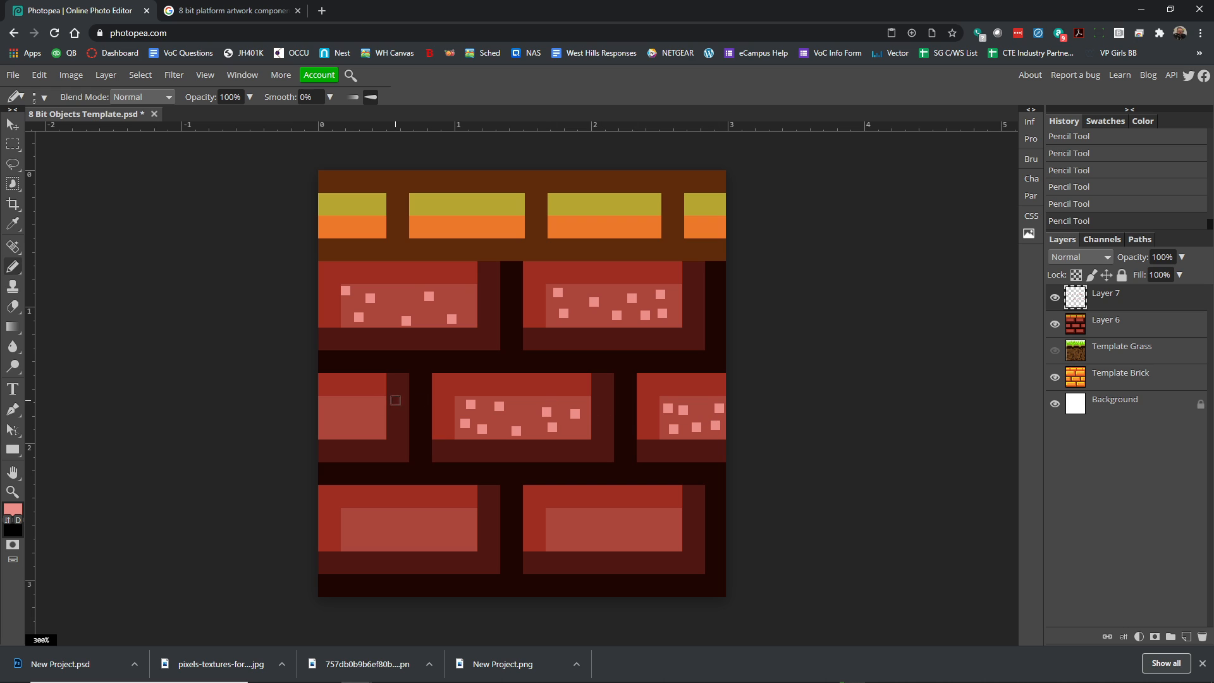
{"action": "left_click", "coordinate": [336, 408]}
{"action": "left_click", "coordinate": [351, 427]}
{"action": "left_click", "coordinate": [365, 408]}
Step: Scatter five light pink dots over each of the two bricks in the bottom row
{"action": "left_click", "coordinate": [353, 525]}
{"action": "left_click", "coordinate": [360, 539]}
{"action": "left_click", "coordinate": [387, 518]}
{"action": "left_click", "coordinate": [426, 533]}
{"action": "left_click", "coordinate": [462, 536]}
{"action": "left_click", "coordinate": [559, 522]}
{"action": "left_click", "coordinate": [571, 537]}
{"action": "left_click", "coordinate": [613, 516]}
{"action": "left_click", "coordinate": [628, 539]}
{"action": "left_click", "coordinate": [663, 523]}
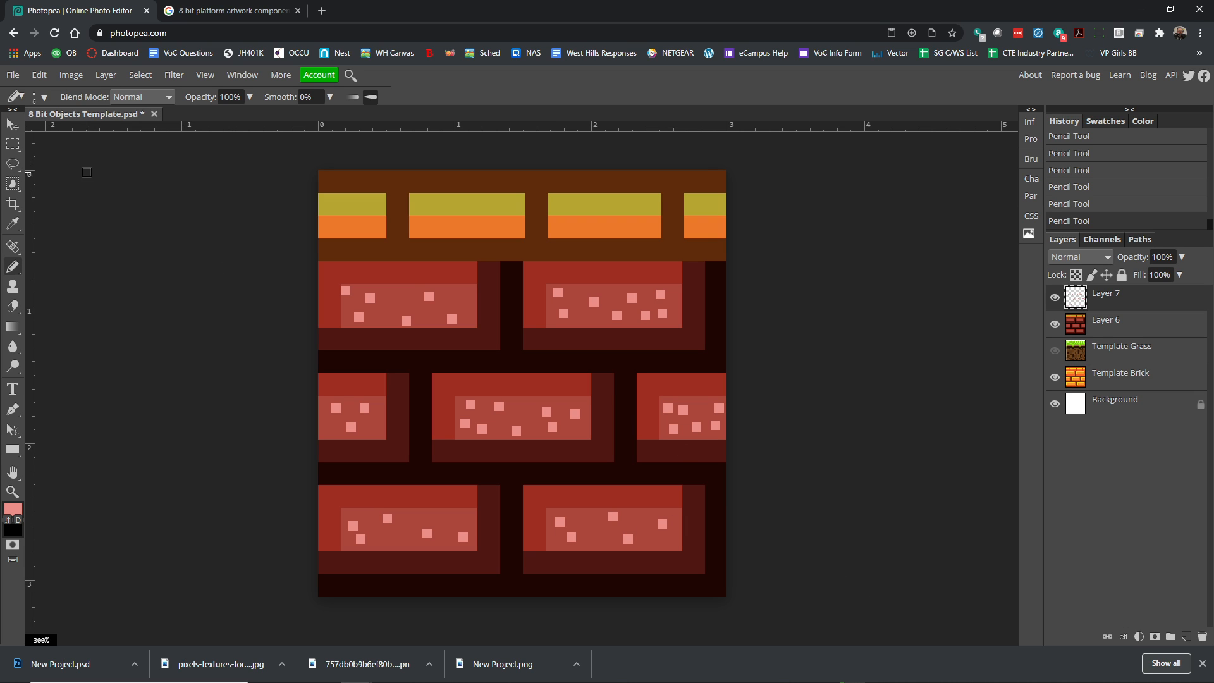
Step: Set the drawing colour to the muted red a3463f and add two subtle dots to each brick in the upper red row
{"action": "left_click_drag", "start_coordinate": [154, 246], "coordinate": [176, 268]}
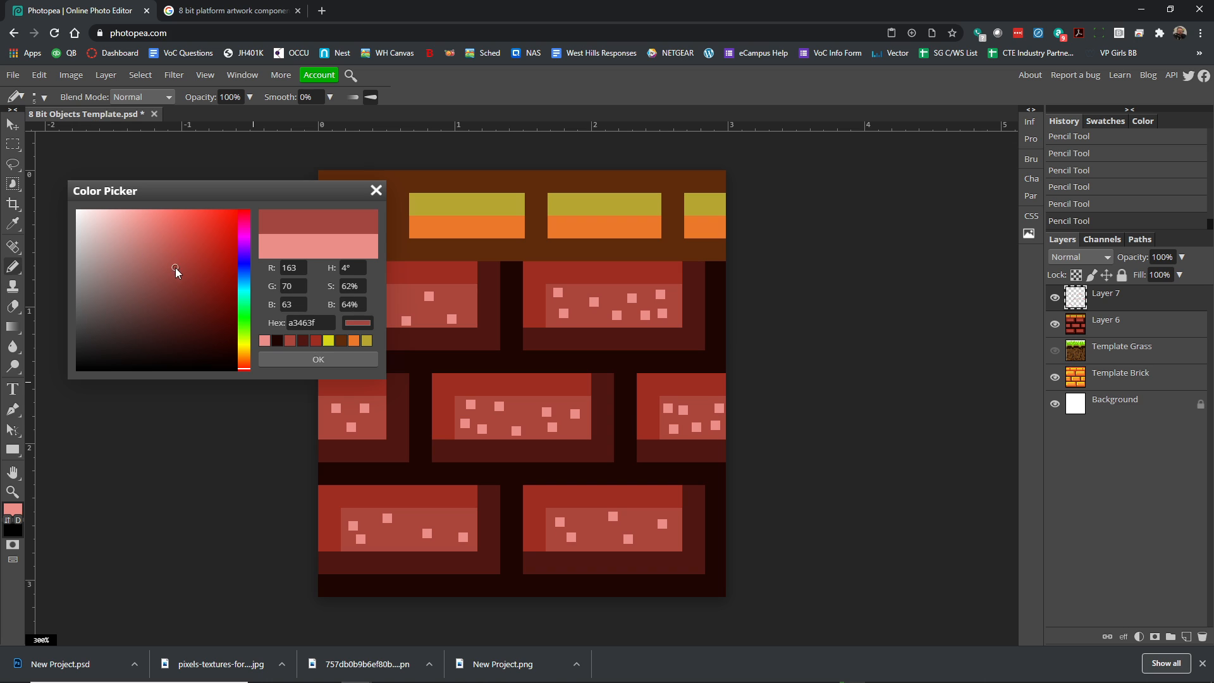
{"action": "left_click", "coordinate": [337, 358]}
{"action": "left_click", "coordinate": [411, 294]}
{"action": "left_click", "coordinate": [432, 321]}
{"action": "left_click", "coordinate": [614, 296]}
{"action": "left_click", "coordinate": [574, 296]}
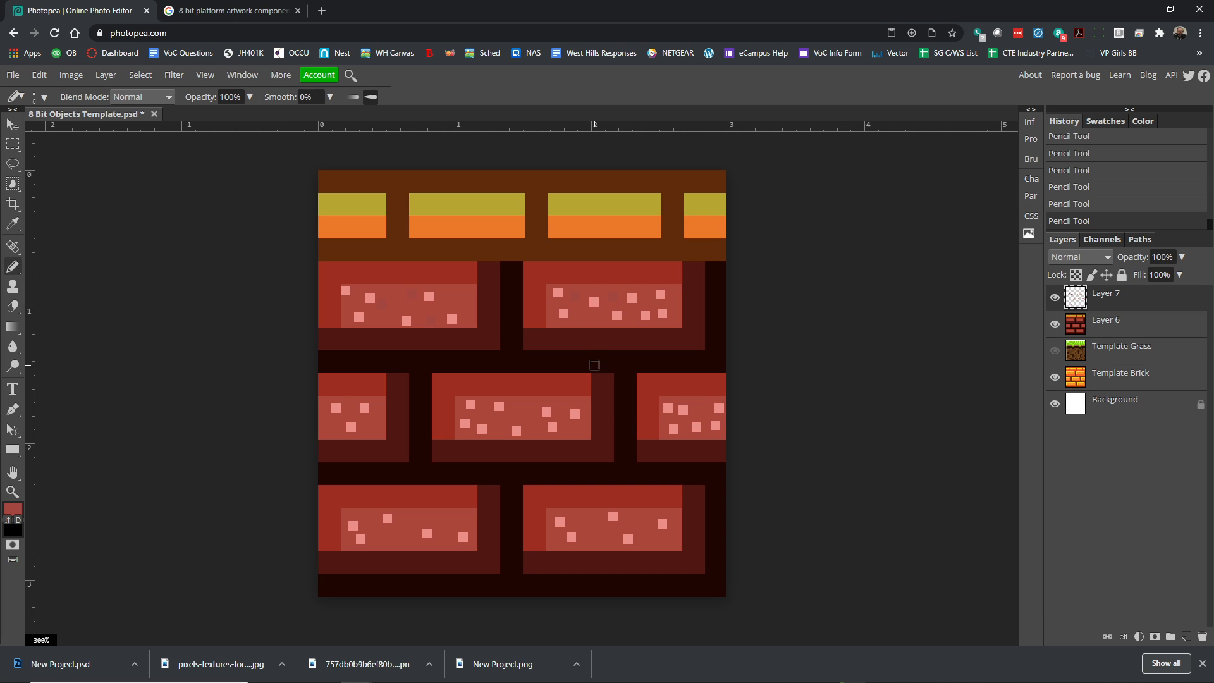
Step: Add a few muted red dots to the middle row's full brick and to both bottom-row bricks
{"action": "left_click", "coordinate": [510, 410]}
{"action": "left_click", "coordinate": [530, 419]}
{"action": "left_click", "coordinate": [397, 520]}
{"action": "left_click", "coordinate": [385, 542]}
{"action": "left_click", "coordinate": [449, 523]}
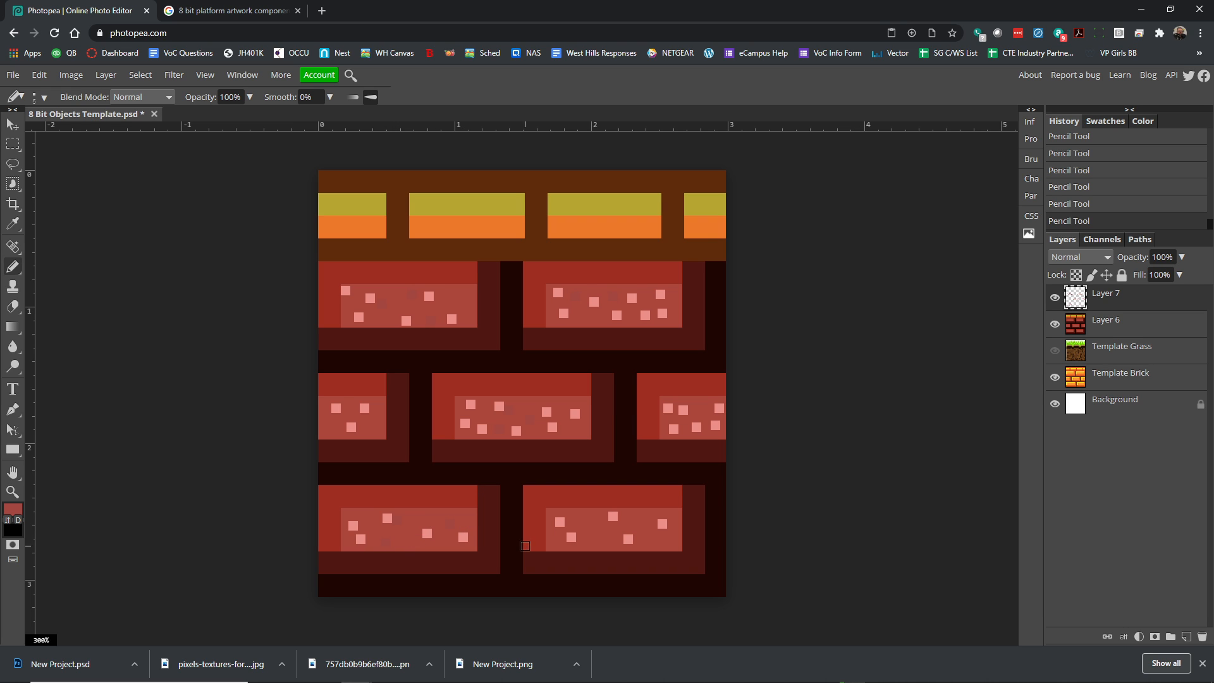
{"action": "left_click", "coordinate": [580, 521]}
{"action": "left_click", "coordinate": [662, 544]}
Step: Set the drawing colour to green 62a33f and scatter four and five dots over the yellow upper halves of the two full top-row bricks
{"action": "left_click", "coordinate": [19, 511]}
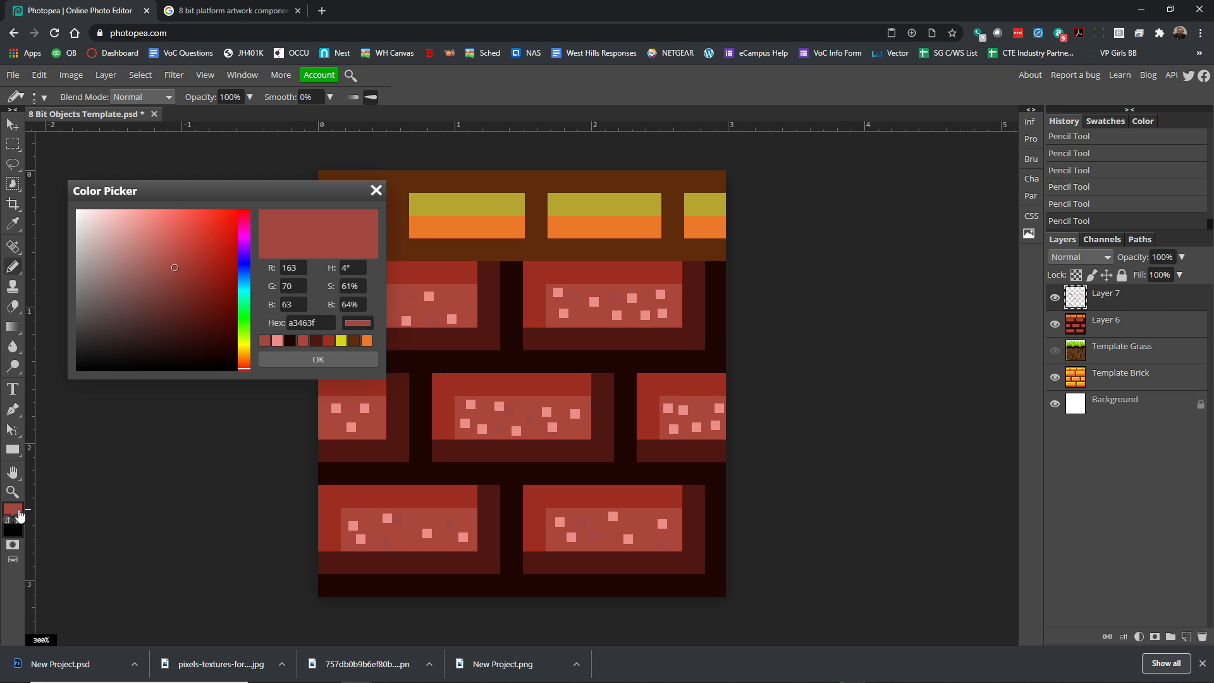
{"action": "left_click_drag", "start_coordinate": [248, 331], "coordinate": [246, 327]}
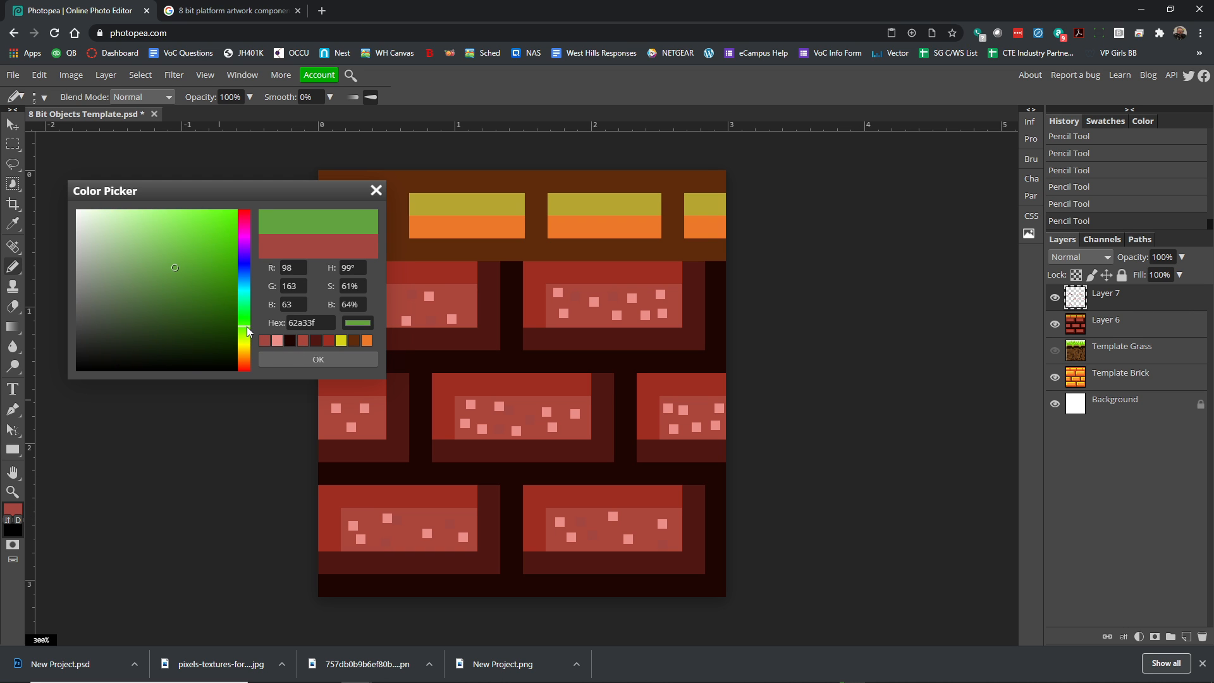
{"action": "left_click", "coordinate": [361, 359]}
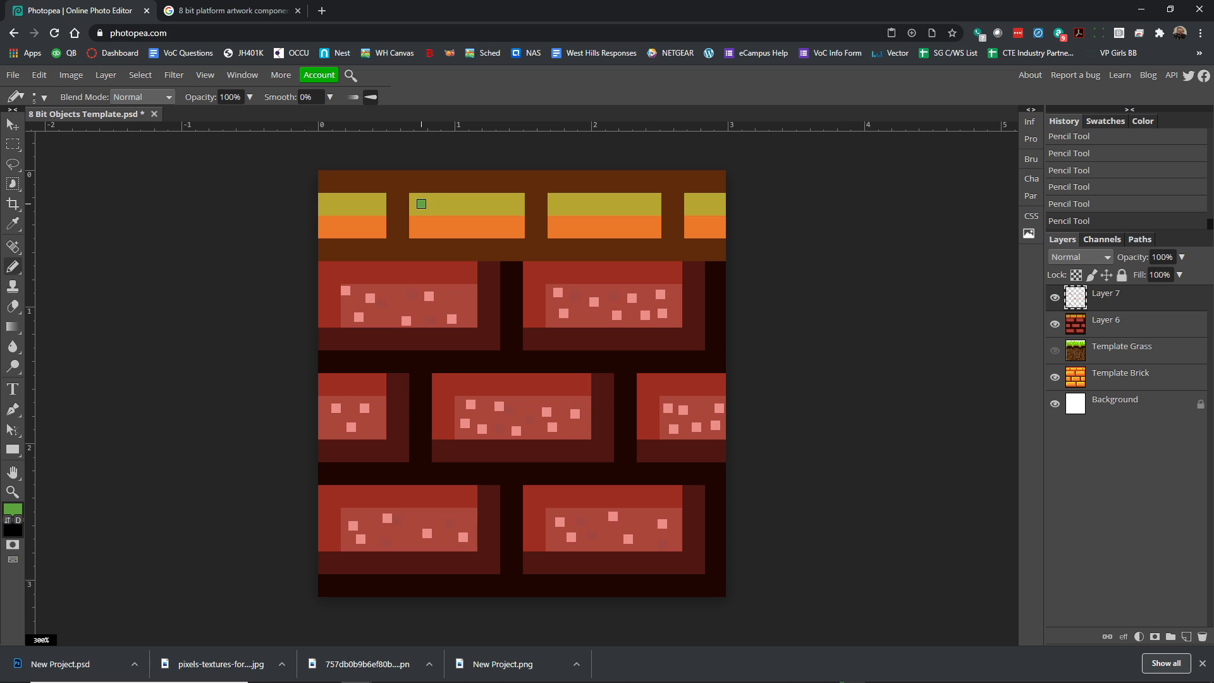
{"action": "left_click", "coordinate": [448, 208]}
{"action": "left_click", "coordinate": [483, 203]}
{"action": "left_click", "coordinate": [560, 203]}
{"action": "left_click", "coordinate": [587, 209]}
{"action": "left_click", "coordinate": [607, 205]}
{"action": "left_click", "coordinate": [638, 207]}
{"action": "left_click", "coordinate": [649, 200]}
Step: Add one green dot to the top row's partial right-end brick and three to the partial left-end brick
{"action": "left_click", "coordinate": [695, 209]}
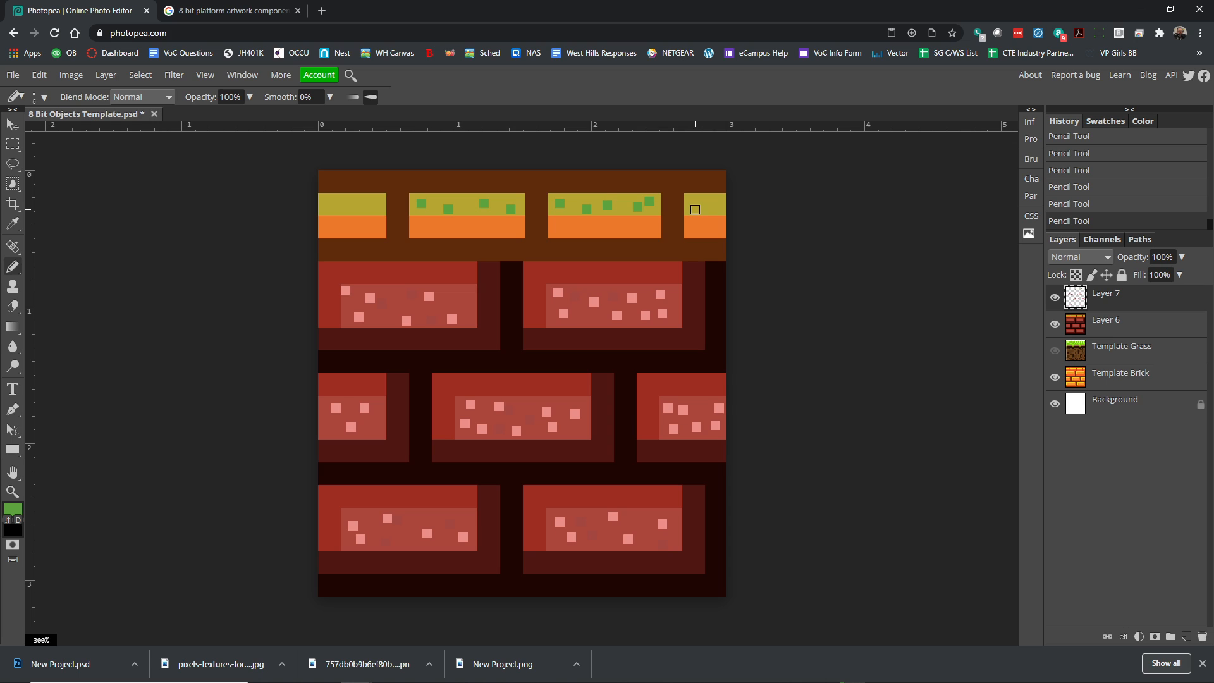
{"action": "left_click", "coordinate": [371, 199]}
{"action": "left_click", "coordinate": [332, 209]}
{"action": "left_click", "coordinate": [353, 204]}
{"action": "left_click", "coordinate": [12, 492]}
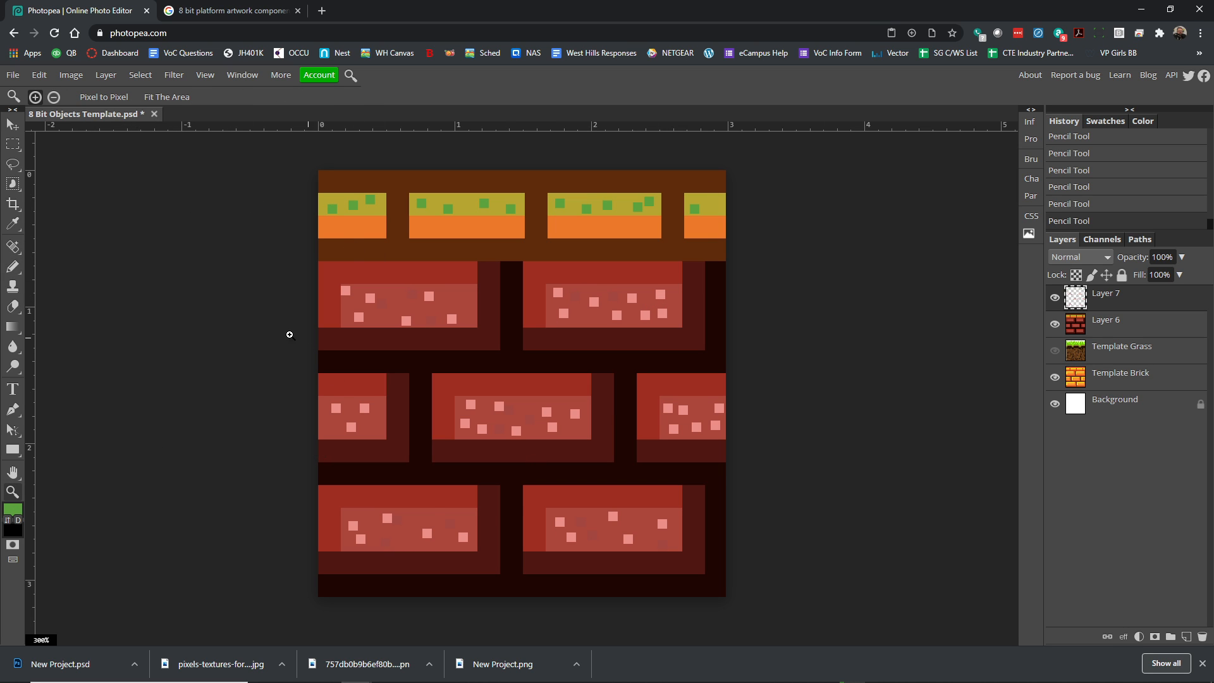
{"action": "left_click", "coordinate": [507, 363], "text": "alt"}
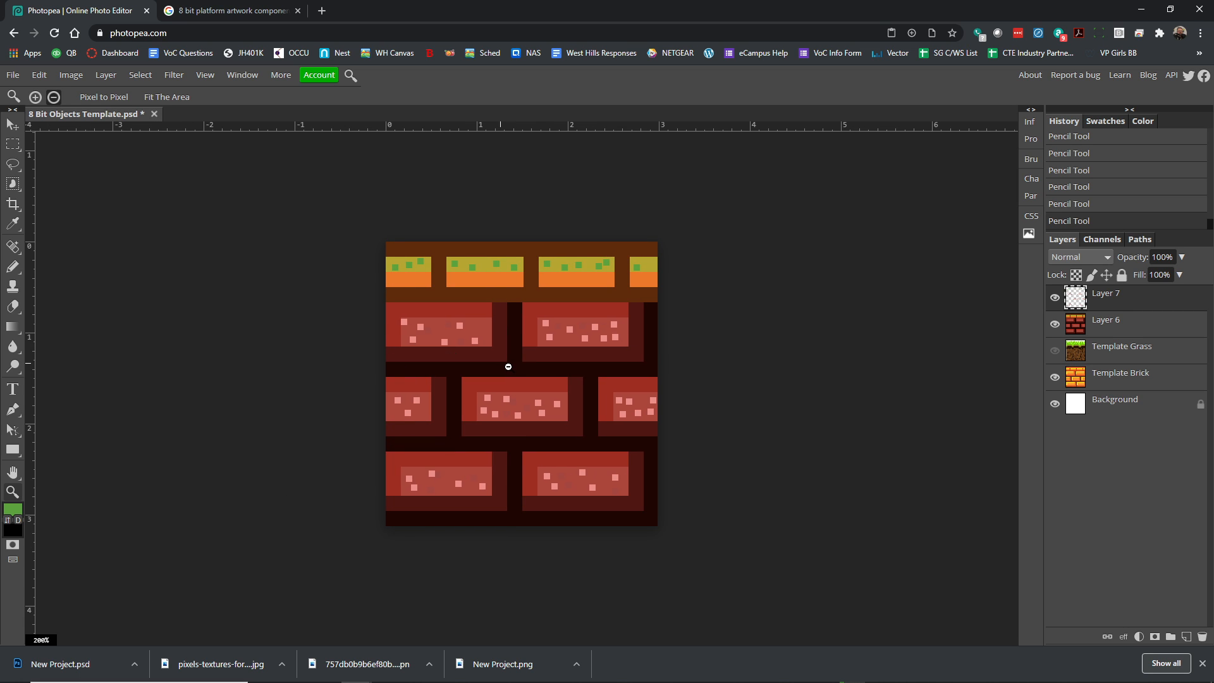
{"action": "left_click", "coordinate": [510, 368], "text": "alt"}
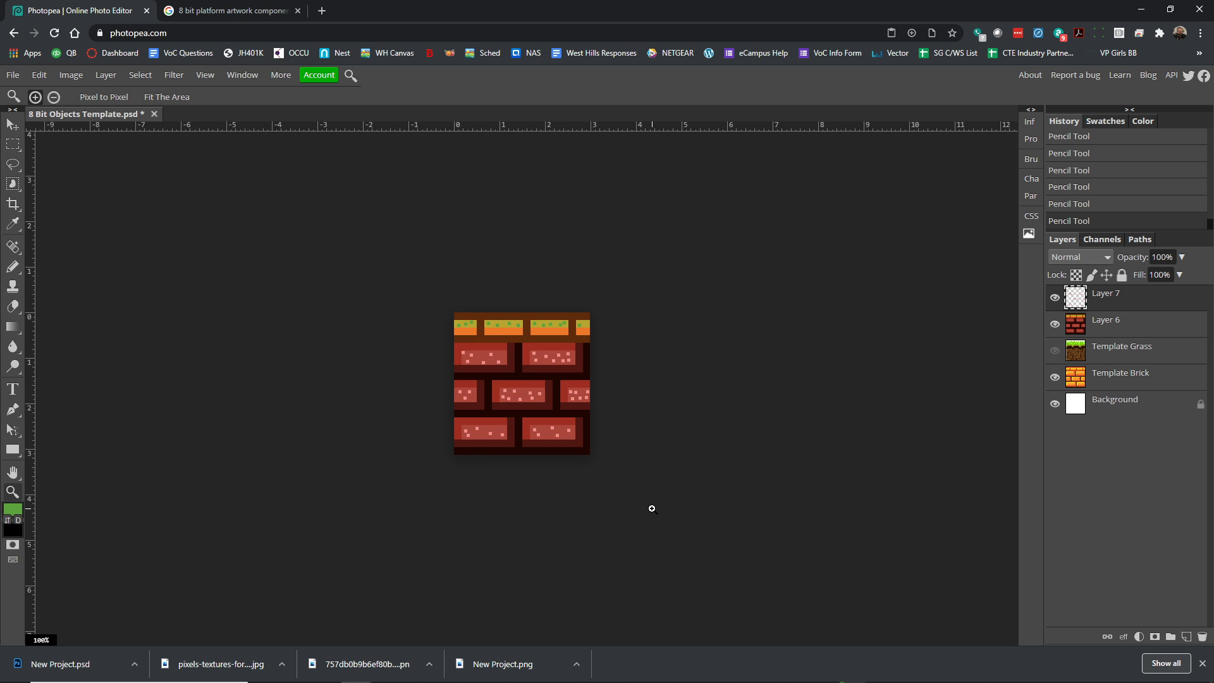
{"action": "left_click", "coordinate": [537, 373]}
{"action": "left_click", "coordinate": [538, 354]}
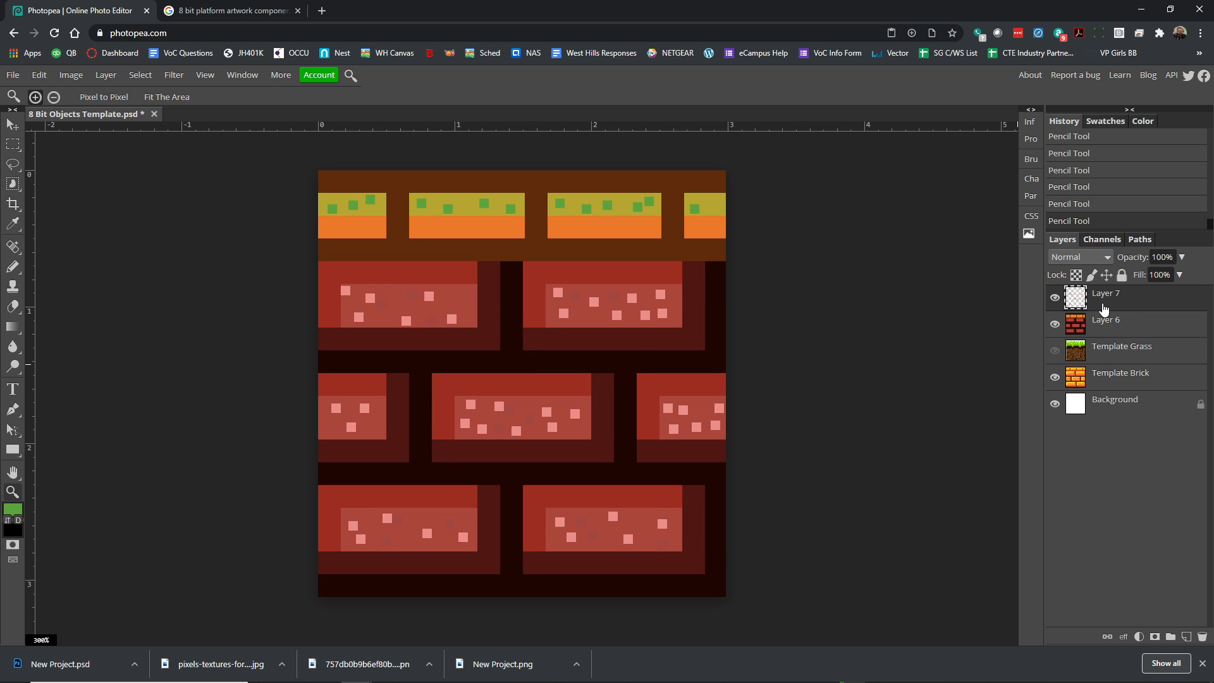
Step: Add a new layer and pencil a ragged green grass band along the upper edge of all four top-row bricks
{"action": "left_click", "coordinate": [1186, 636]}
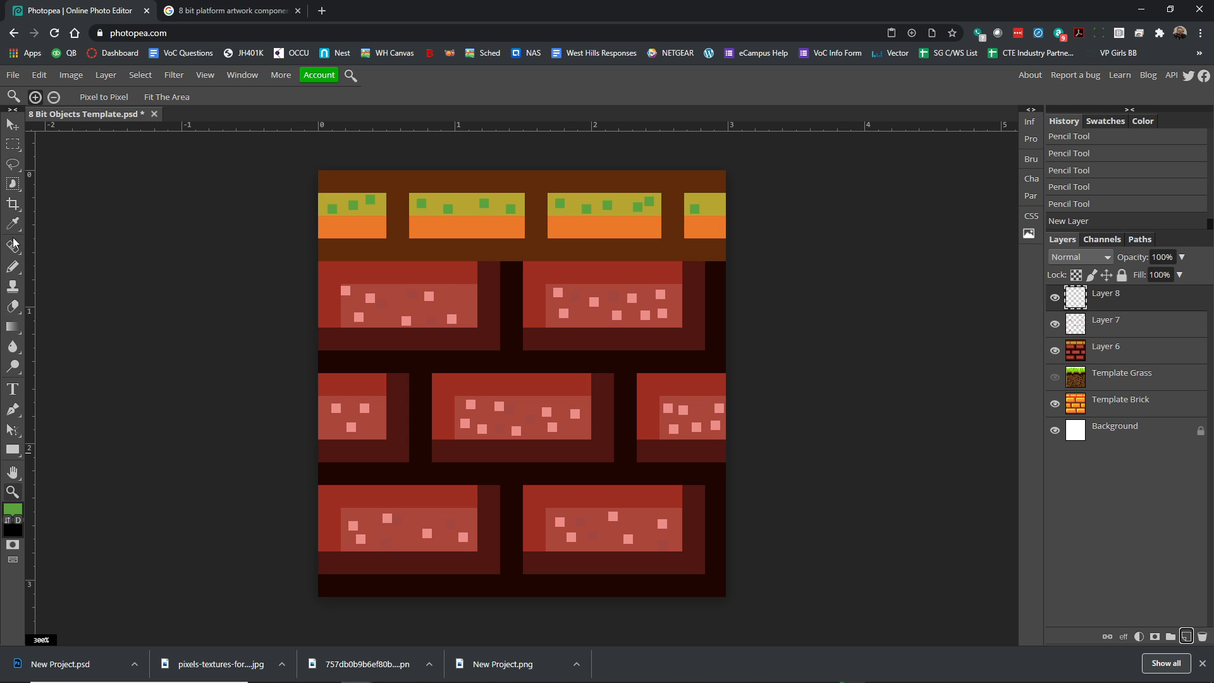
{"action": "left_click", "coordinate": [13, 266]}
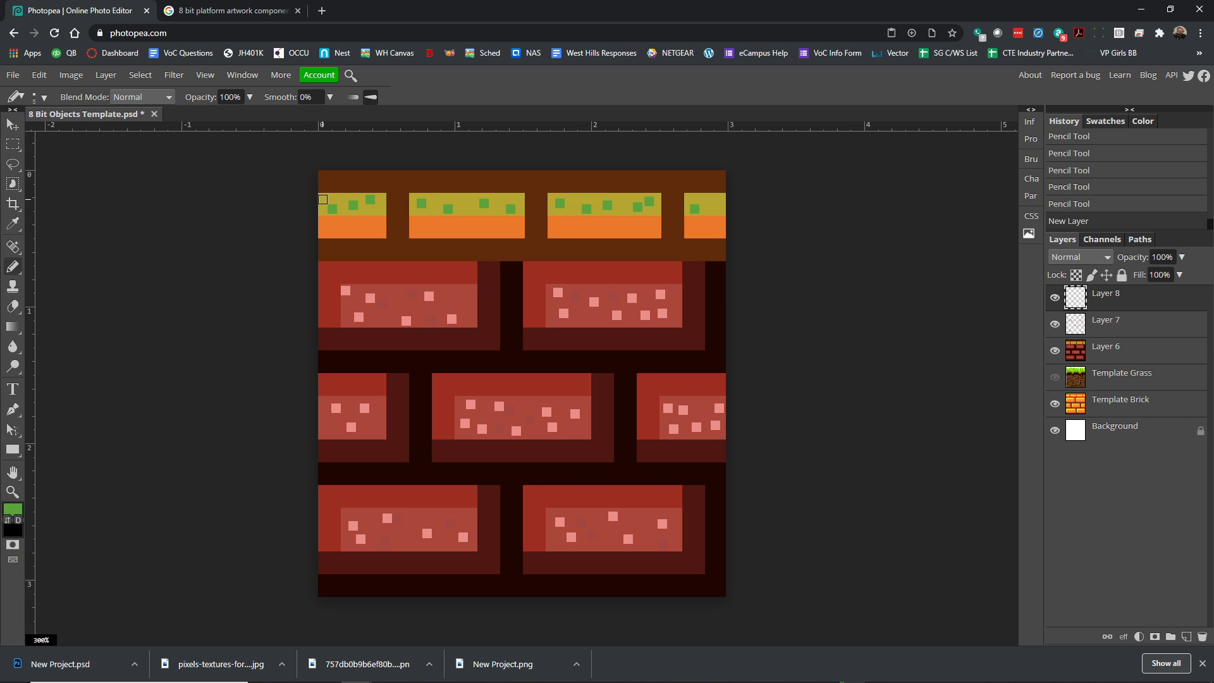
{"action": "left_click_drag", "start_coordinate": [322, 196], "coordinate": [379, 200]}
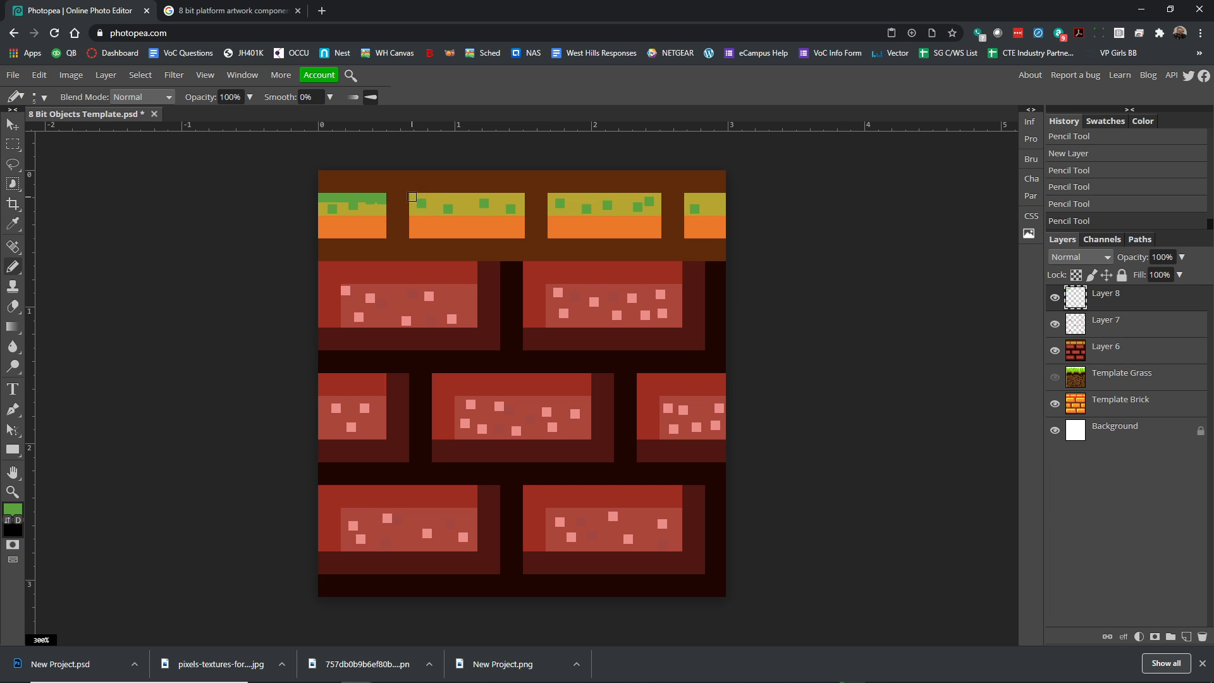
{"action": "left_click_drag", "start_coordinate": [414, 197], "coordinate": [511, 199]}
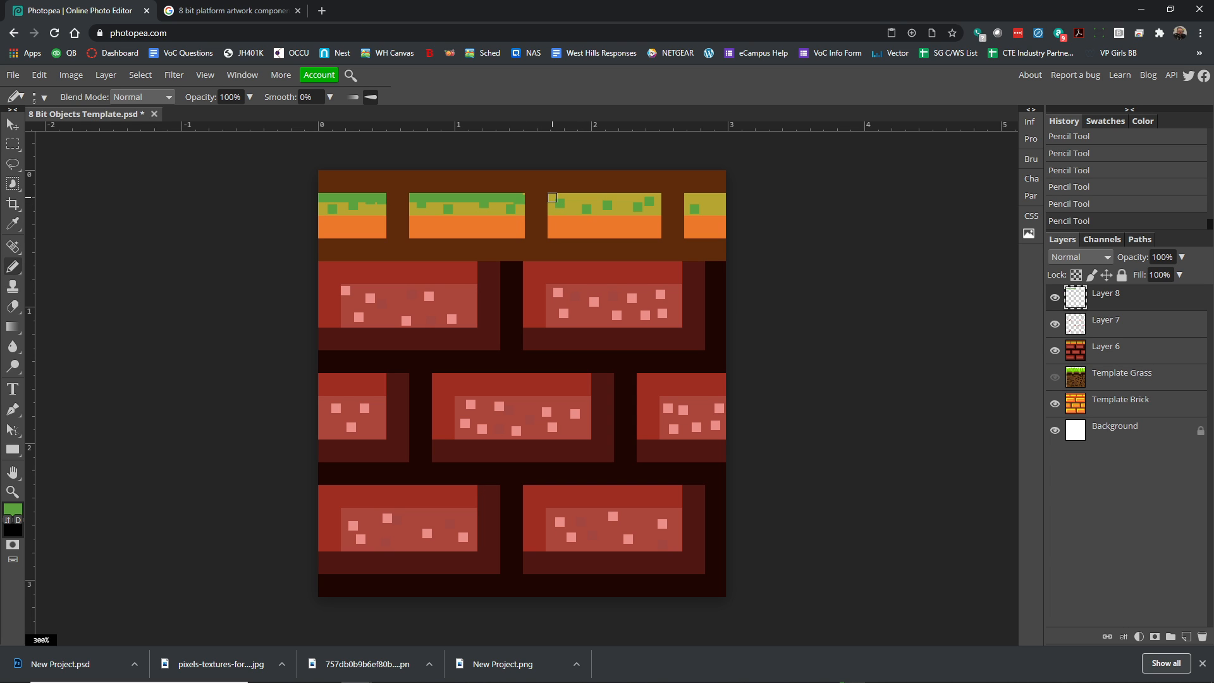
{"action": "left_click_drag", "start_coordinate": [556, 197], "coordinate": [653, 199]}
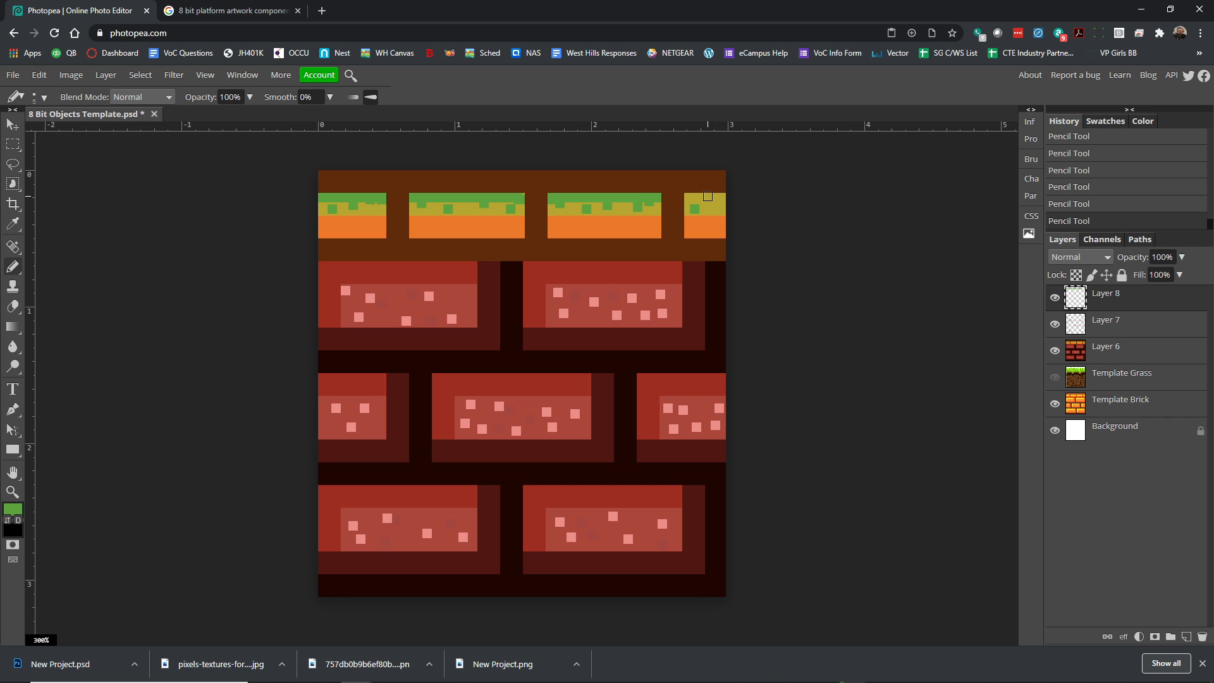
{"action": "left_click_drag", "start_coordinate": [689, 197], "coordinate": [719, 197]}
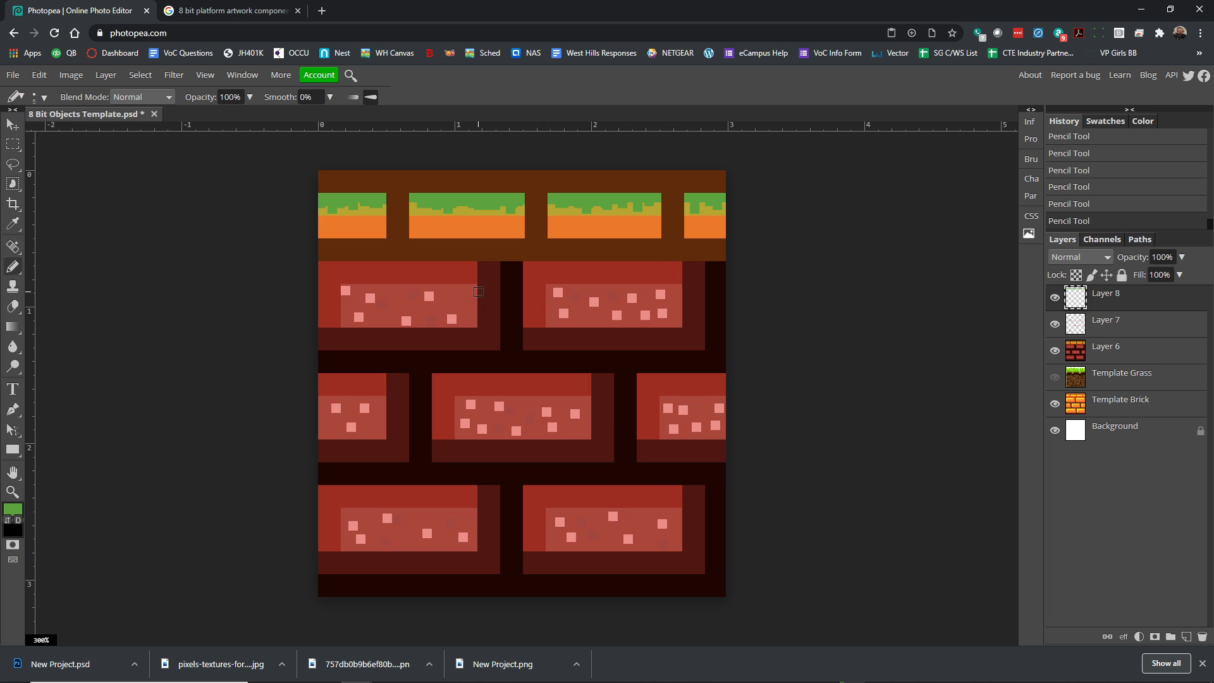
Step: Review each layer's contribution by toggling the grass, dot, painted brick and Template Grass layers, restoring their original visibility
{"action": "left_click", "coordinate": [1055, 297]}
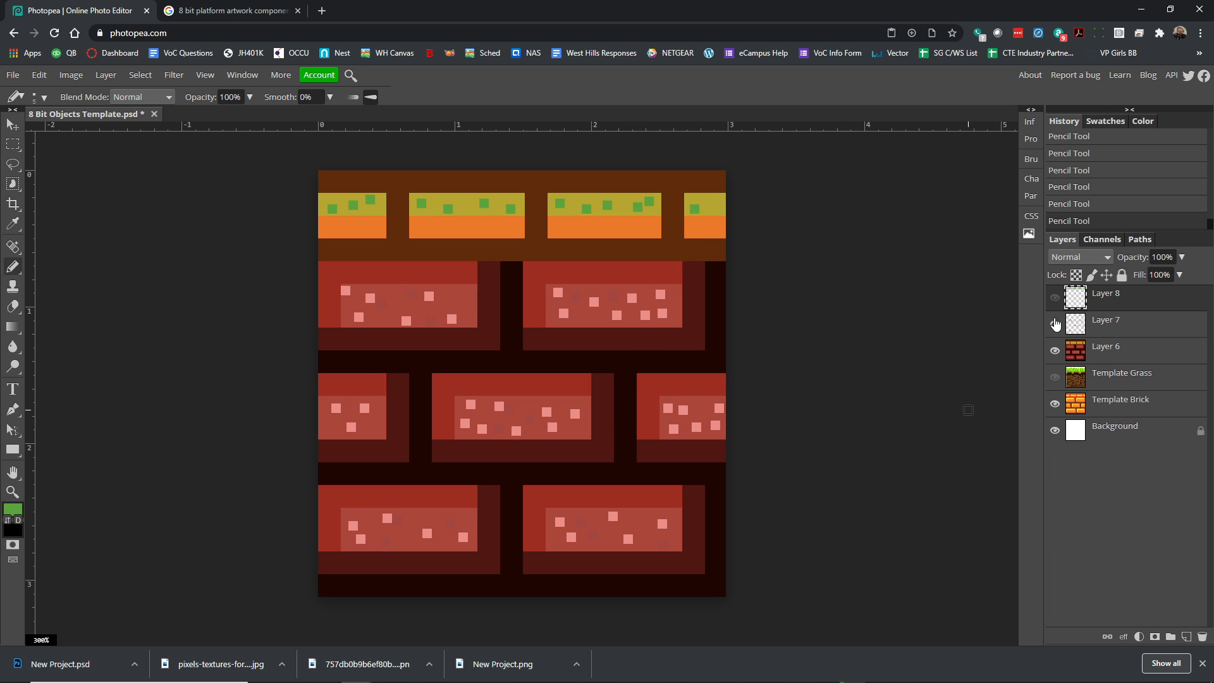
{"action": "left_click", "coordinate": [1055, 324]}
{"action": "left_click", "coordinate": [1055, 323]}
{"action": "left_click", "coordinate": [1055, 298]}
{"action": "left_click", "coordinate": [1055, 351]}
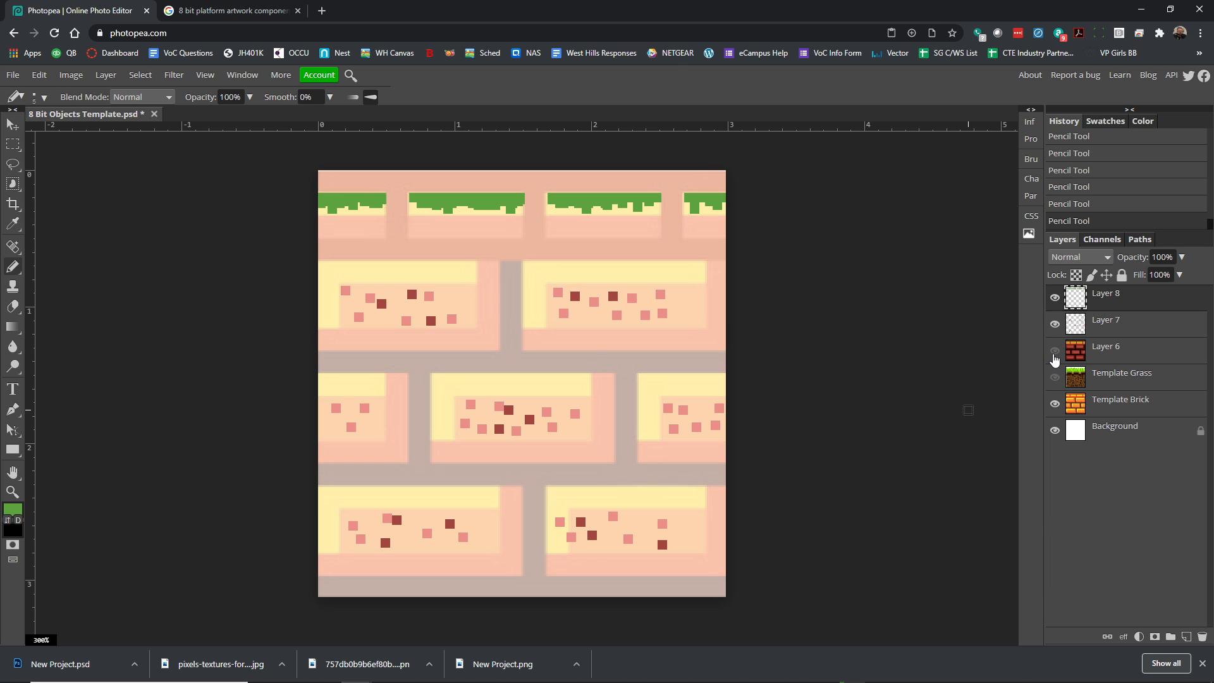
{"action": "left_click", "coordinate": [1054, 297]}
{"action": "left_click", "coordinate": [1055, 323]}
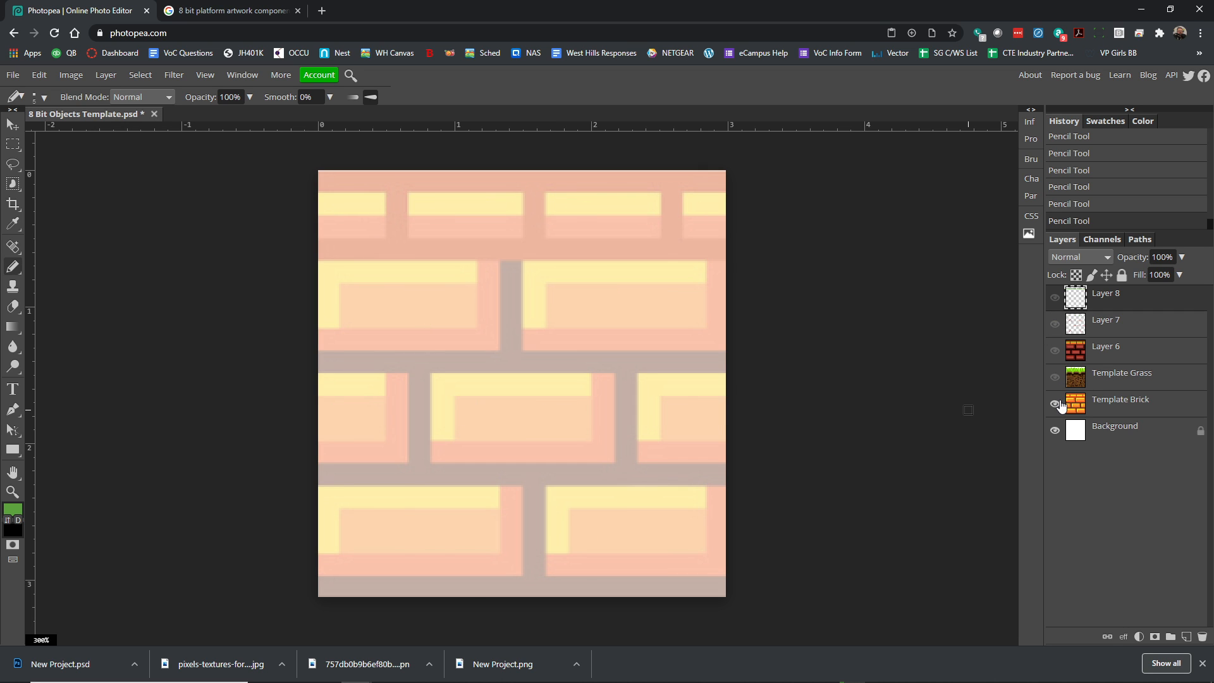
{"action": "left_click", "coordinate": [1055, 378]}
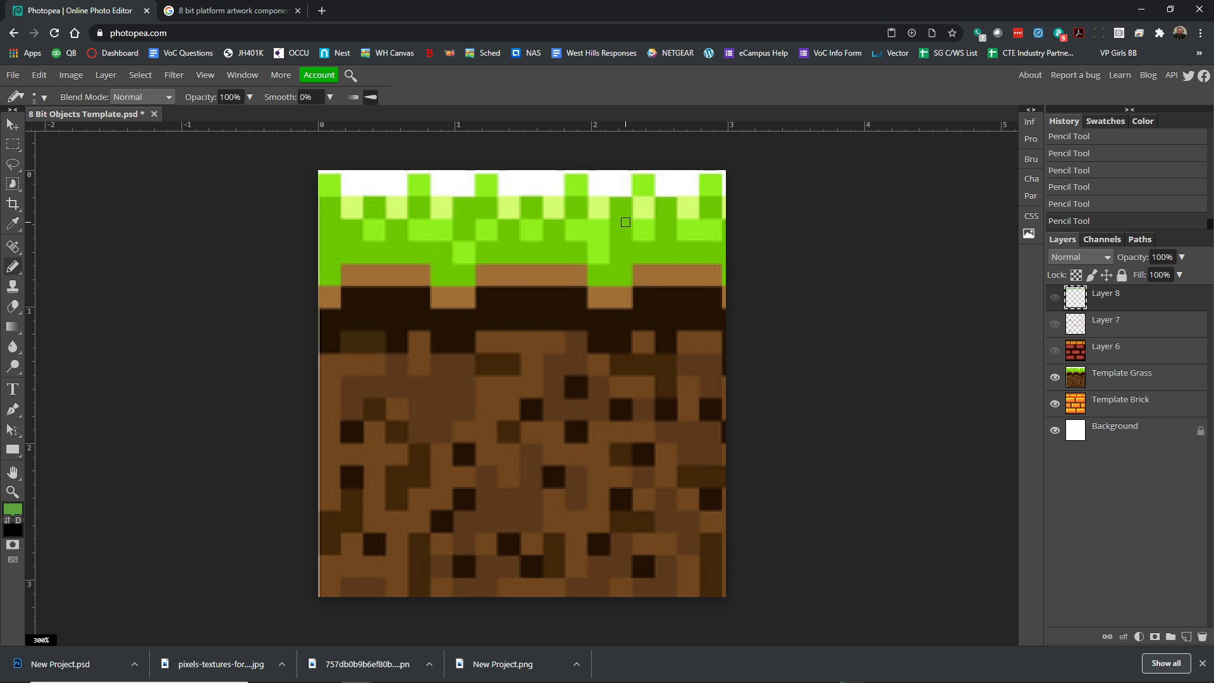
{"action": "left_click", "coordinate": [1055, 377]}
{"action": "left_click", "coordinate": [1055, 350]}
{"action": "left_click", "coordinate": [1054, 324]}
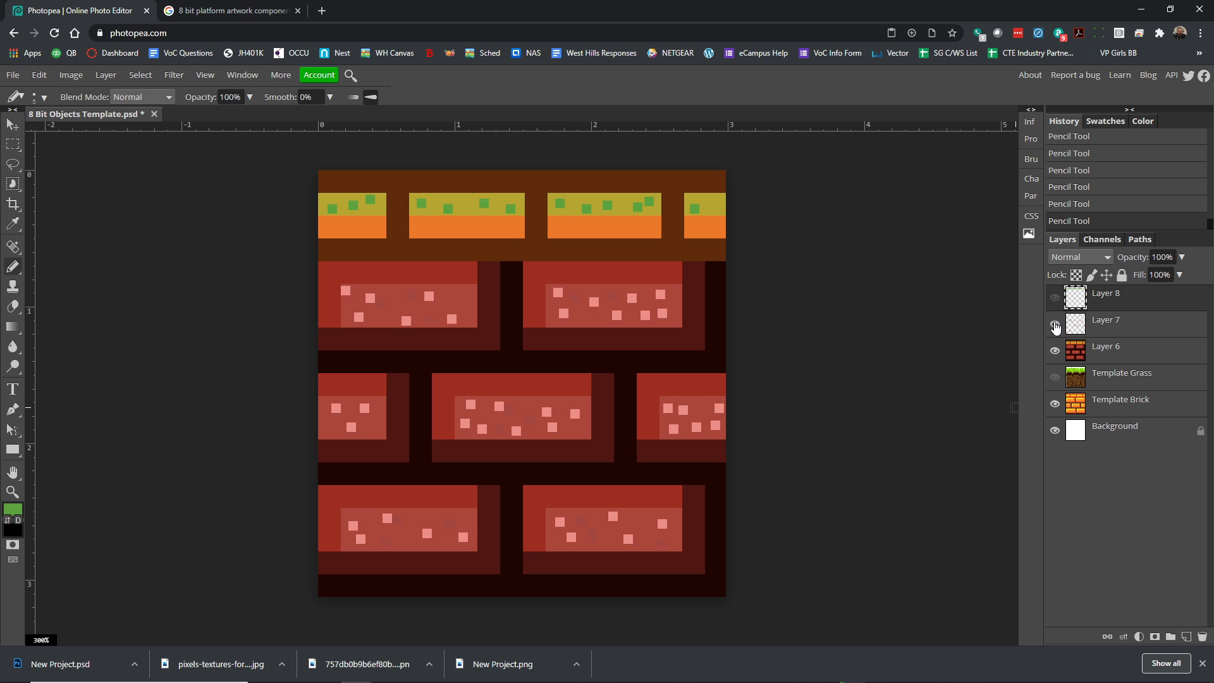
{"action": "left_click", "coordinate": [1055, 297]}
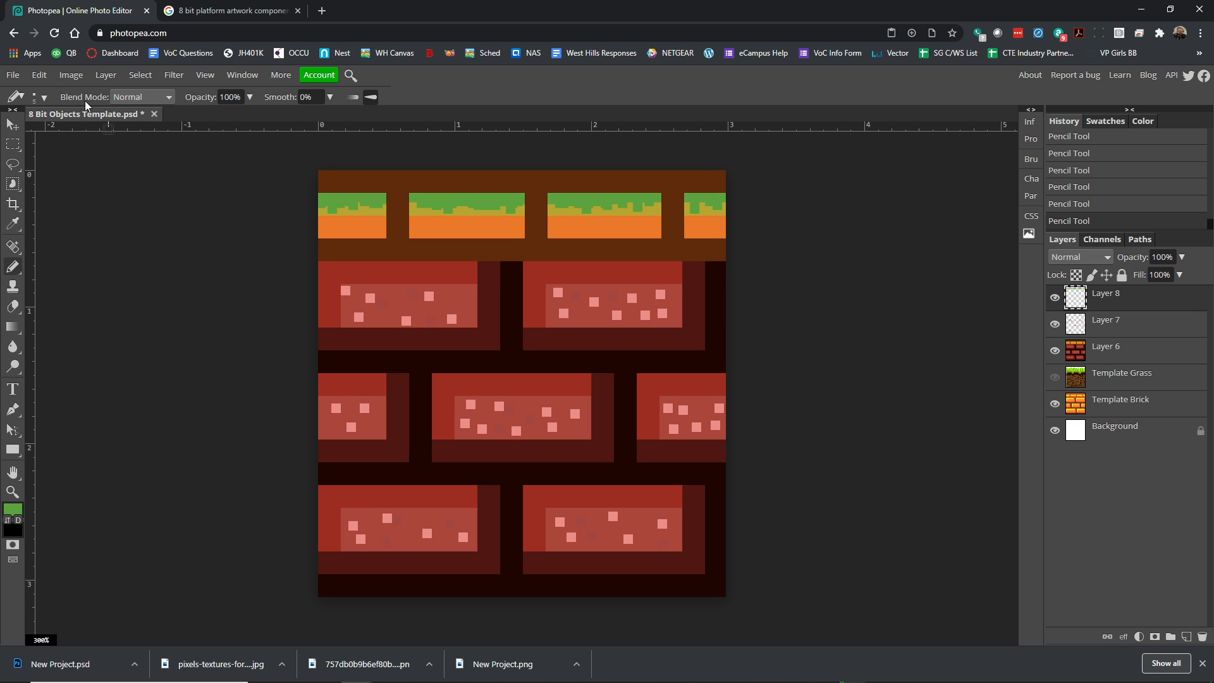
Step: Save the document as a PSD and export the tile as a 215 × 225 px PNG at 100% quality
{"action": "left_click", "coordinate": [13, 76]}
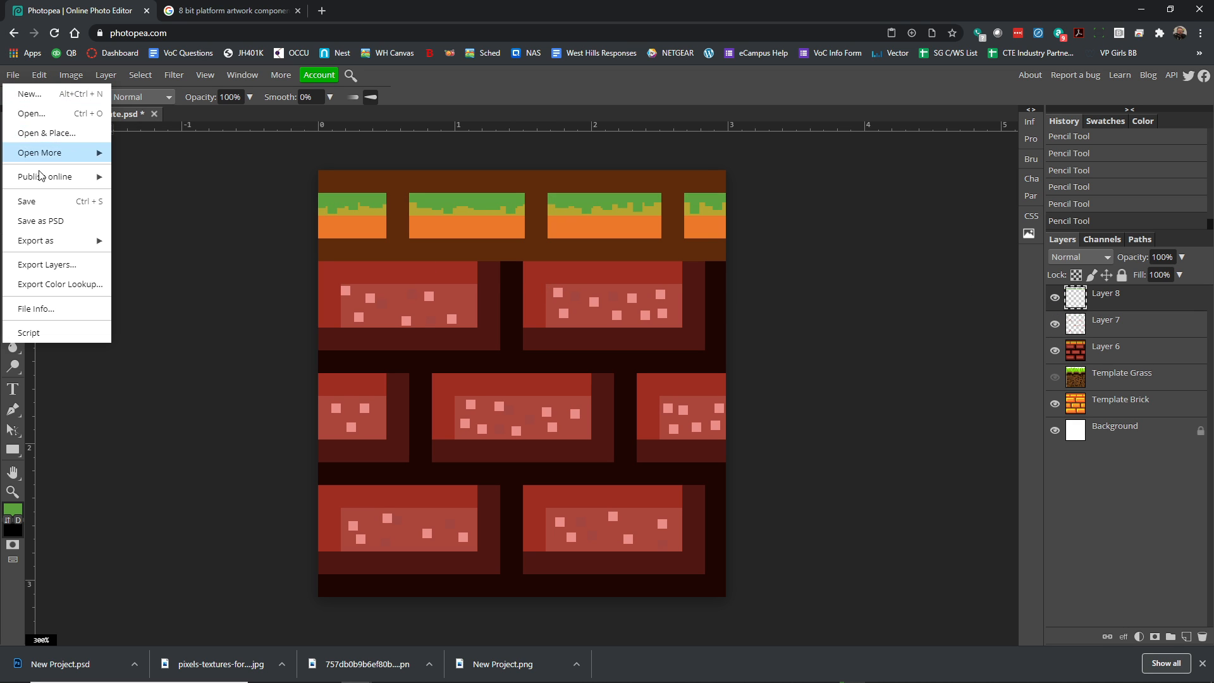
{"action": "left_click", "coordinate": [38, 221]}
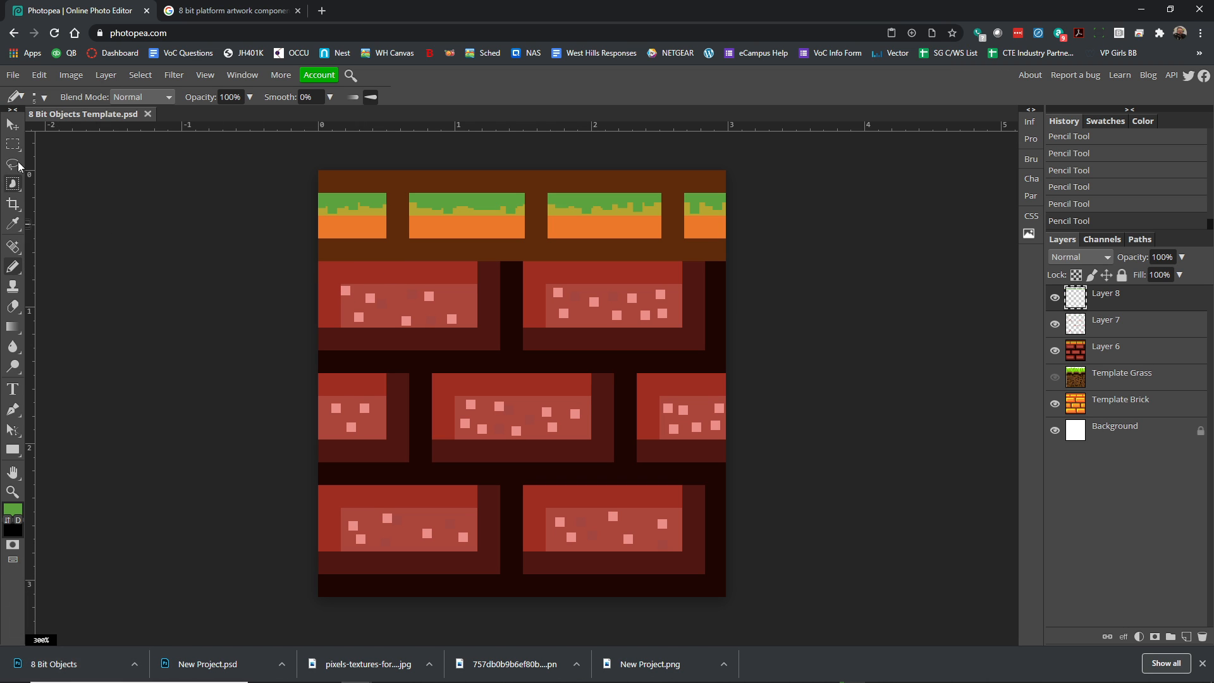
{"action": "left_click", "coordinate": [13, 75]}
{"action": "mouse_move", "coordinate": [57, 242]}
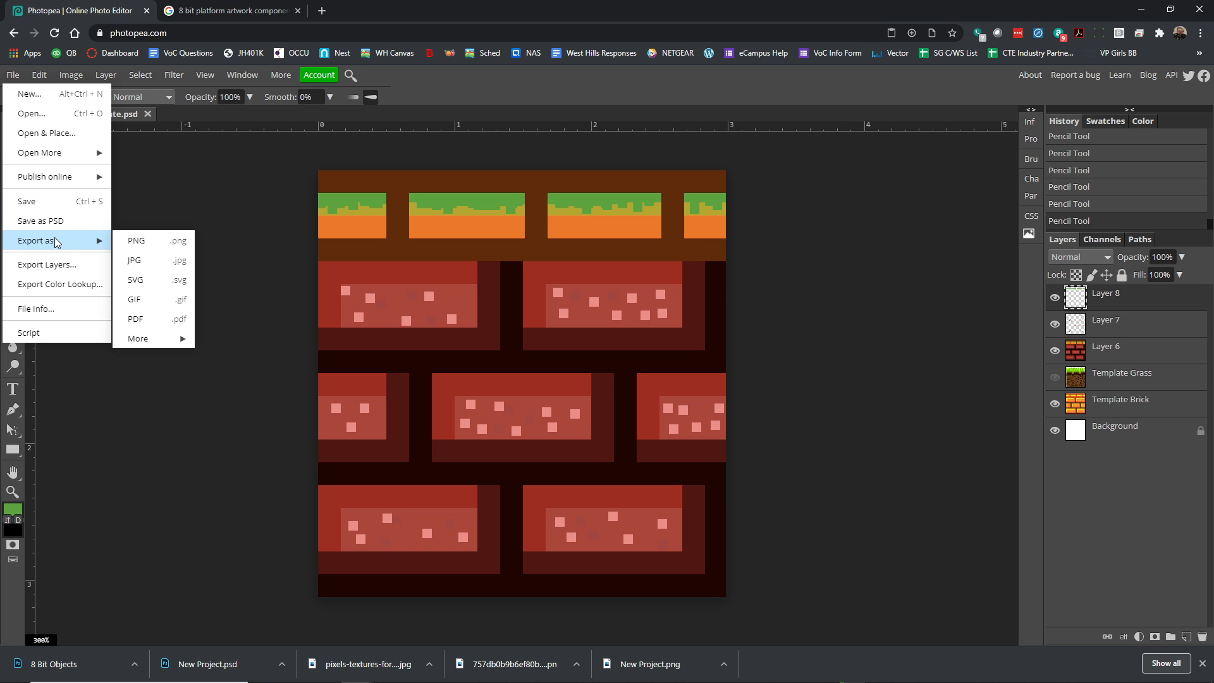
{"action": "left_click", "coordinate": [163, 244]}
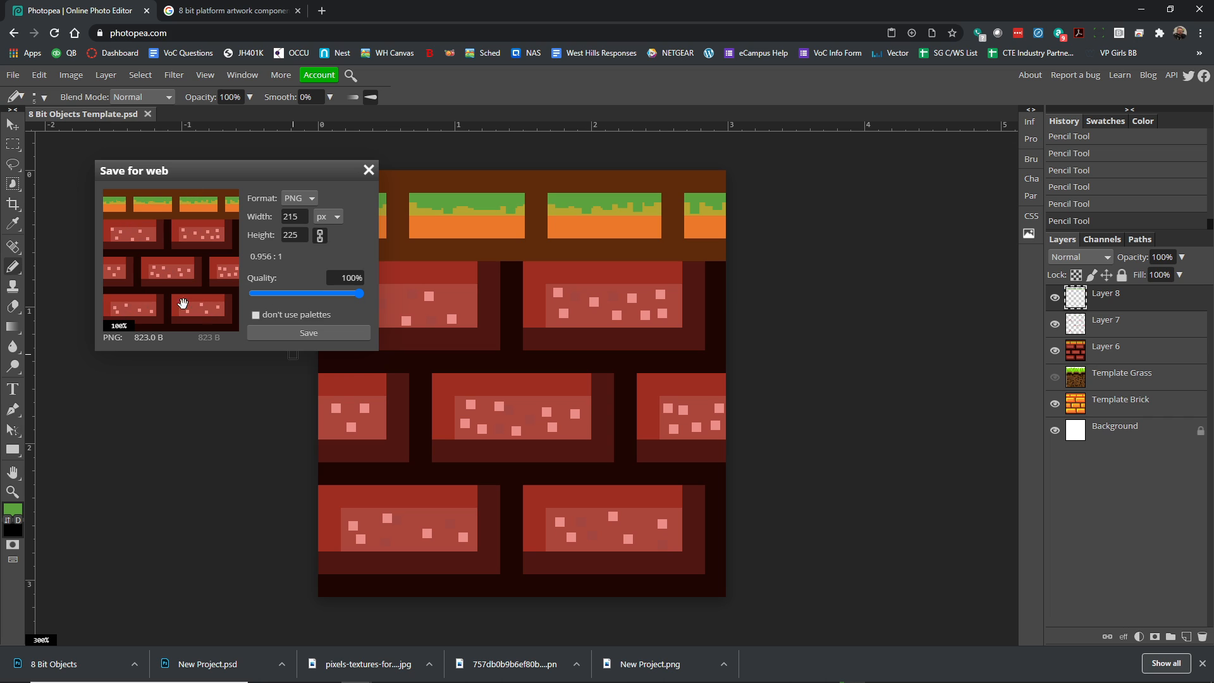
{"action": "left_click", "coordinate": [310, 333]}
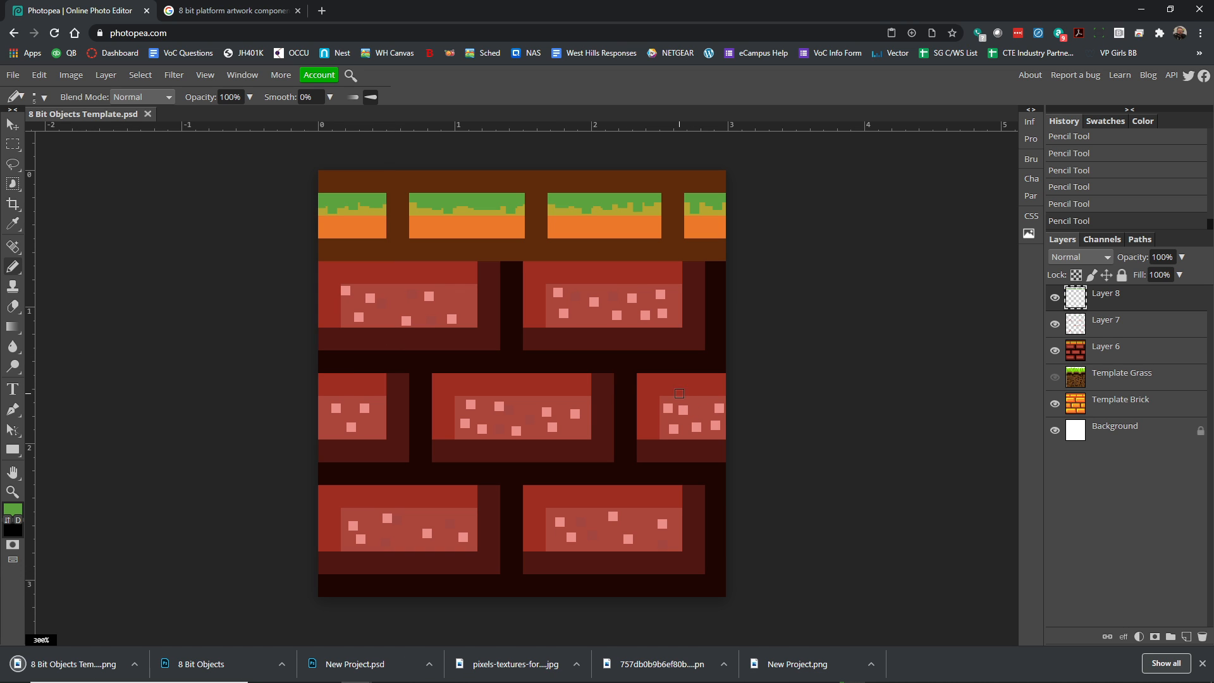